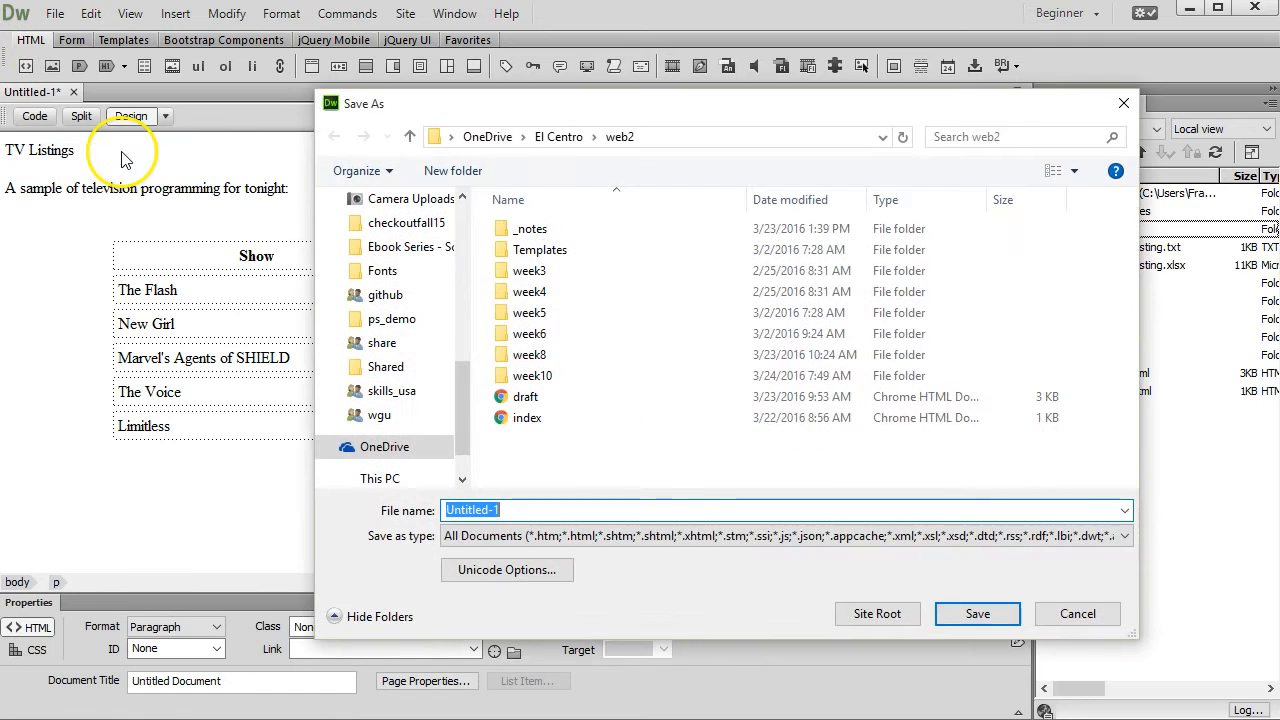
Save the page as index in the week10 folder
double_click(533, 383)
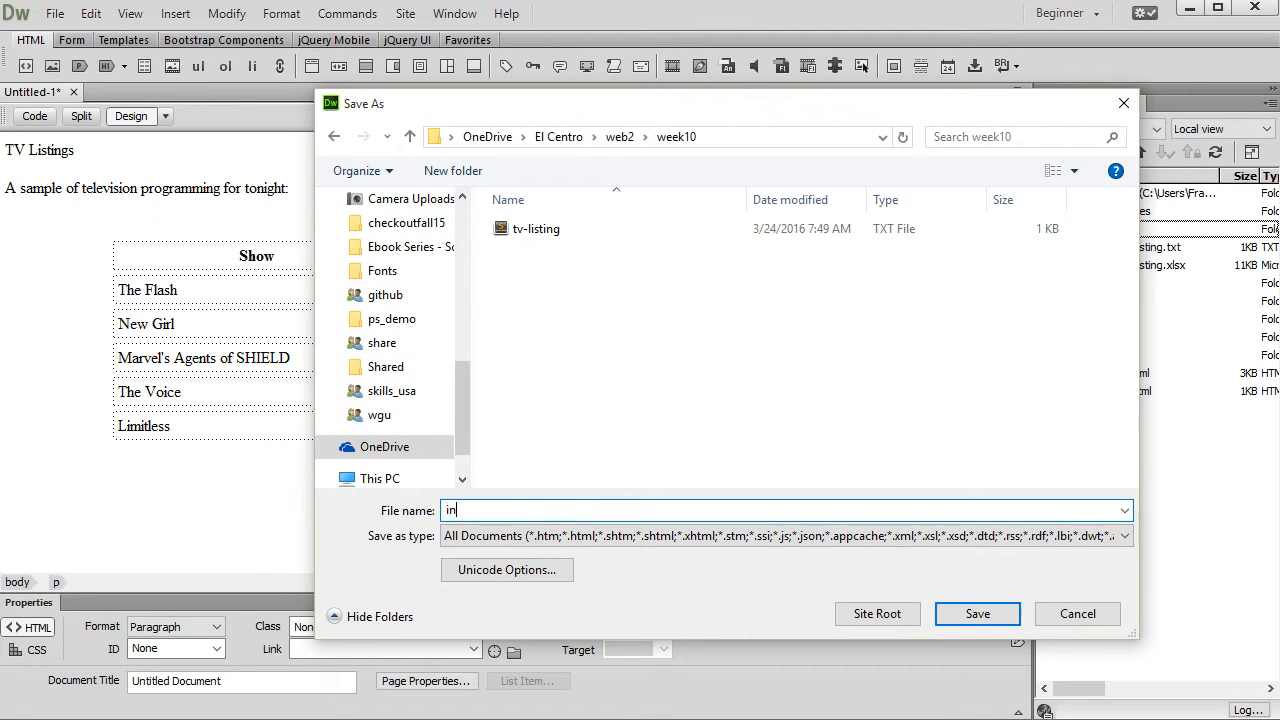
key("Return")
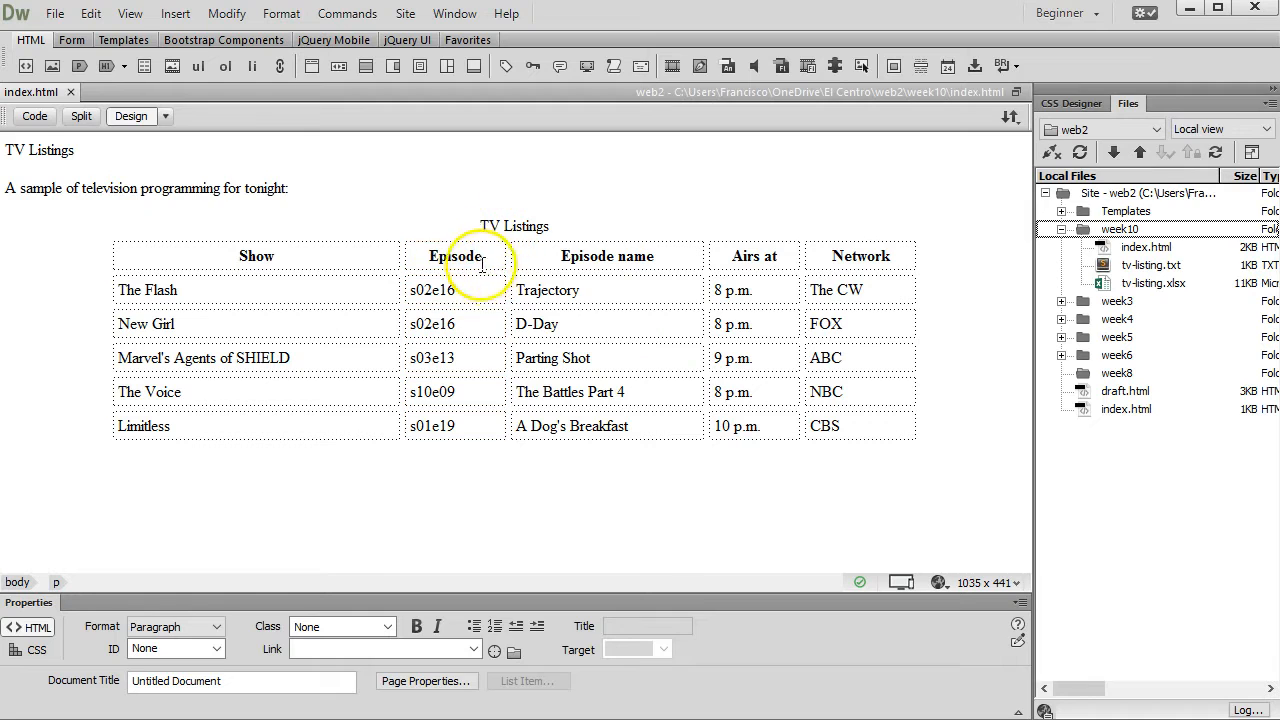
Delete the Episode name column from the TV listings table and undo the deletion
left_click(575, 244)
left_click(576, 236)
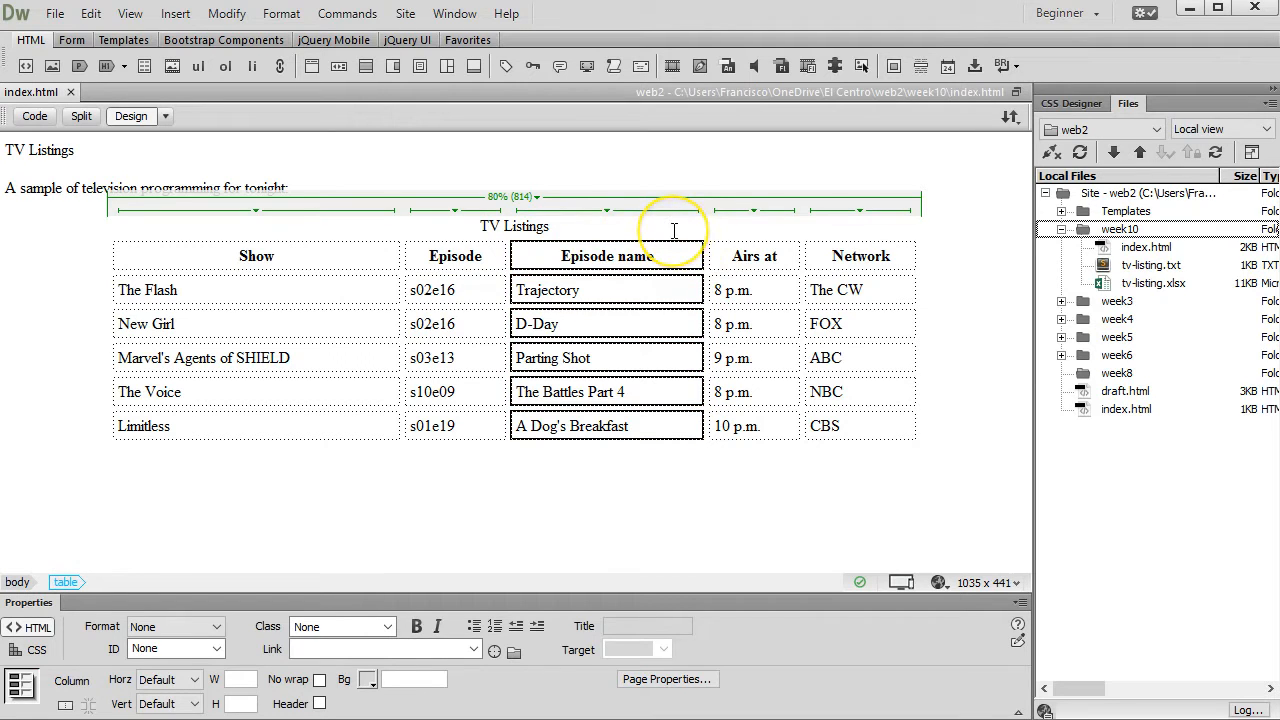
key("Delete")
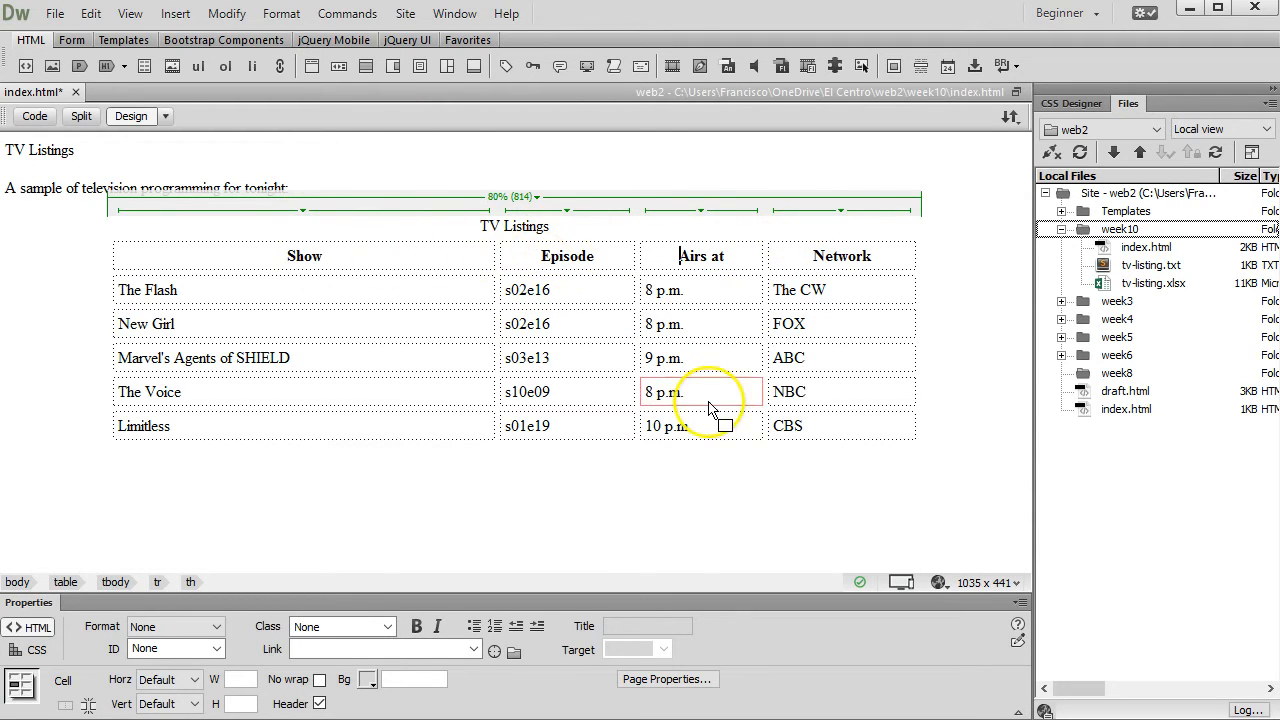
key("ctrl+z")
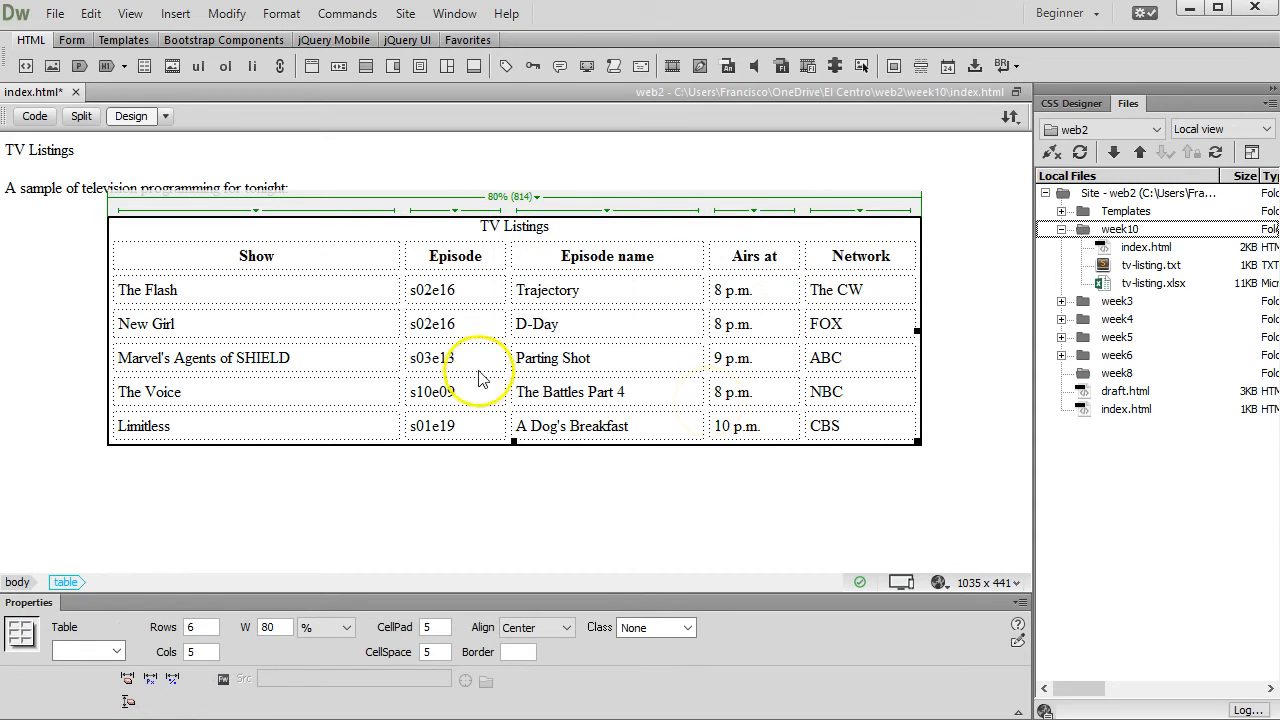
Merge the Episode and Episode name header cells and insert a space between the two joined headings
left_click(561, 256)
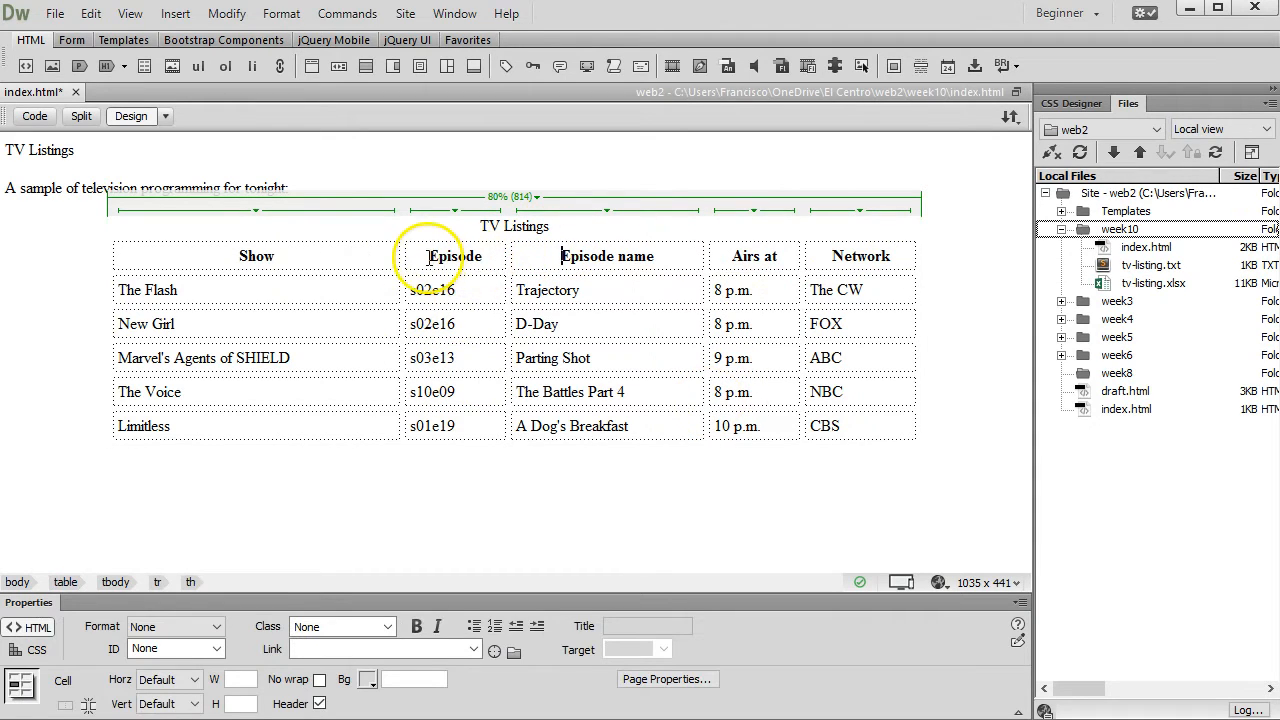
left_click_drag(427, 256, 565, 258)
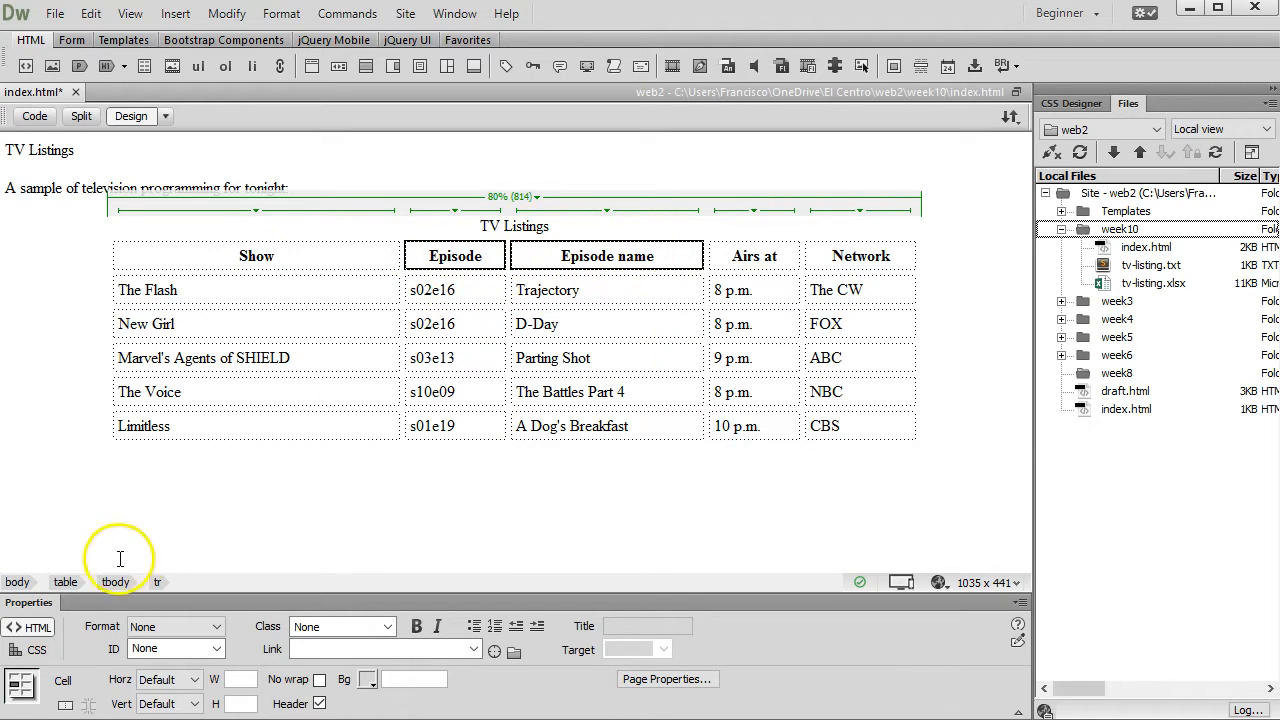
left_click(65, 705)
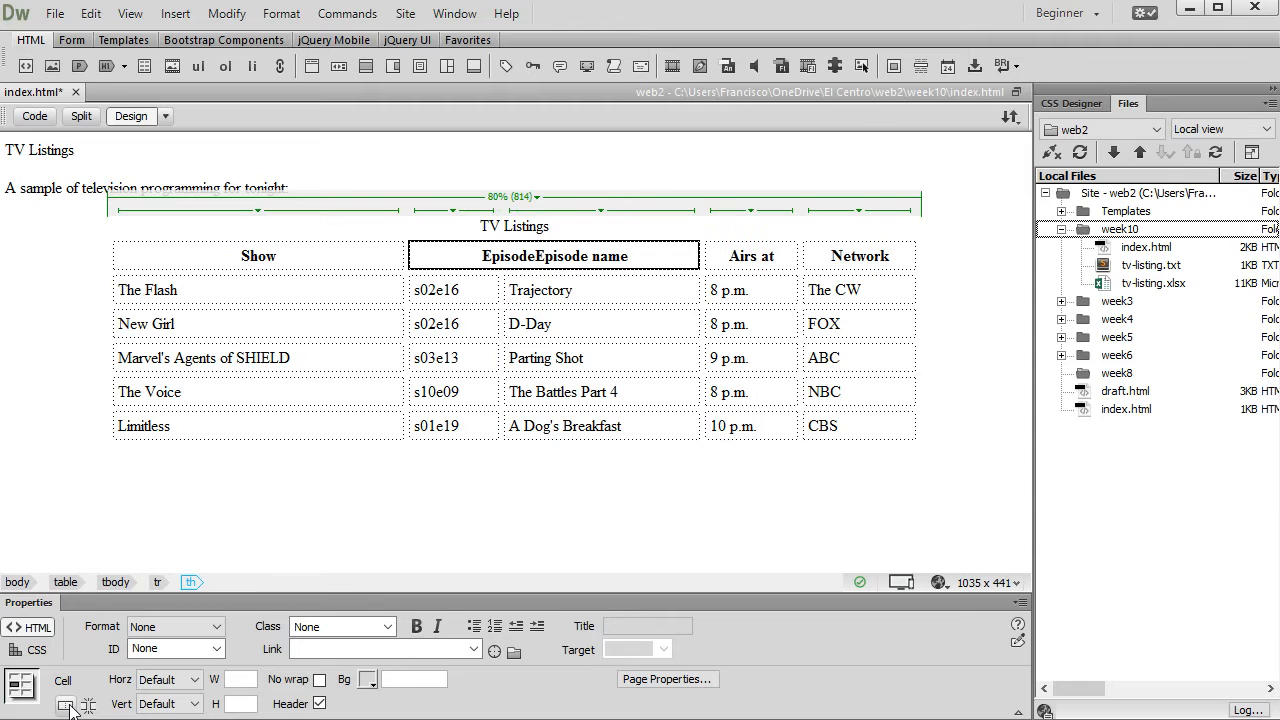
left_click(537, 258)
left_click(540, 257)
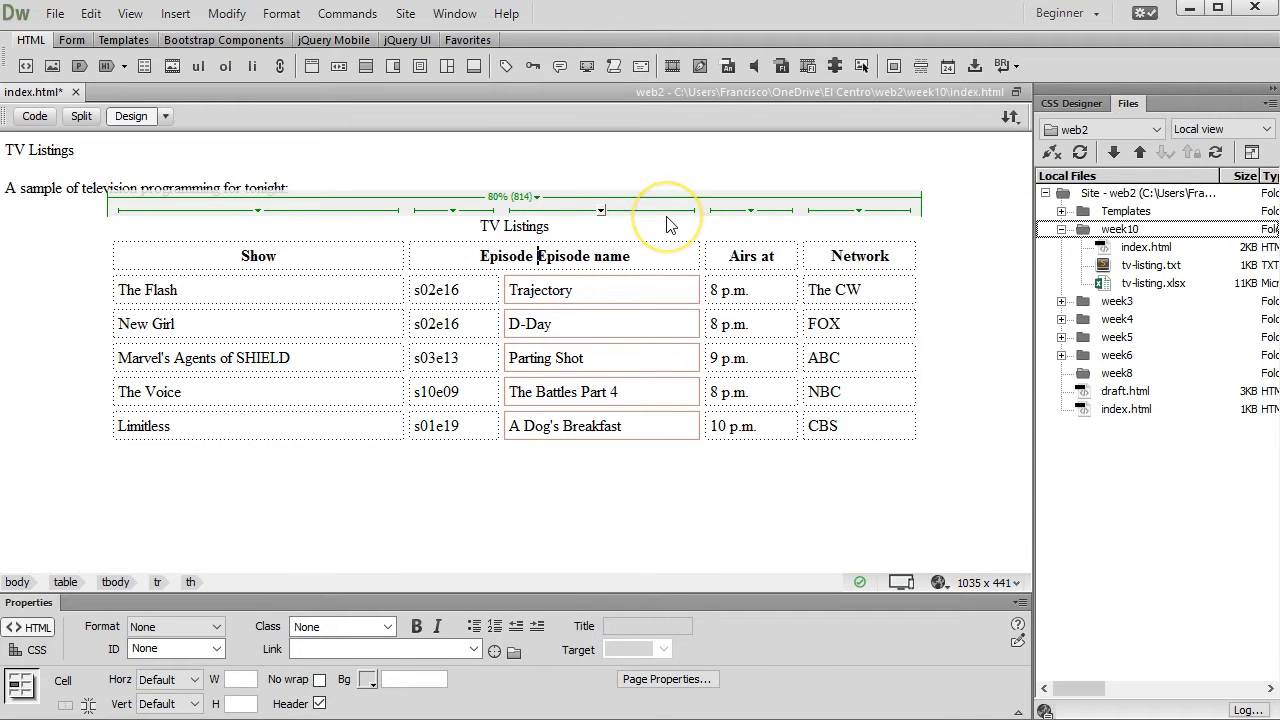
Split the merged Episode header cell into 2 columns and move the text "Episode name" into the empty second cell
double_click(548, 265)
left_click(429, 251)
left_click_drag(429, 251, 690, 254)
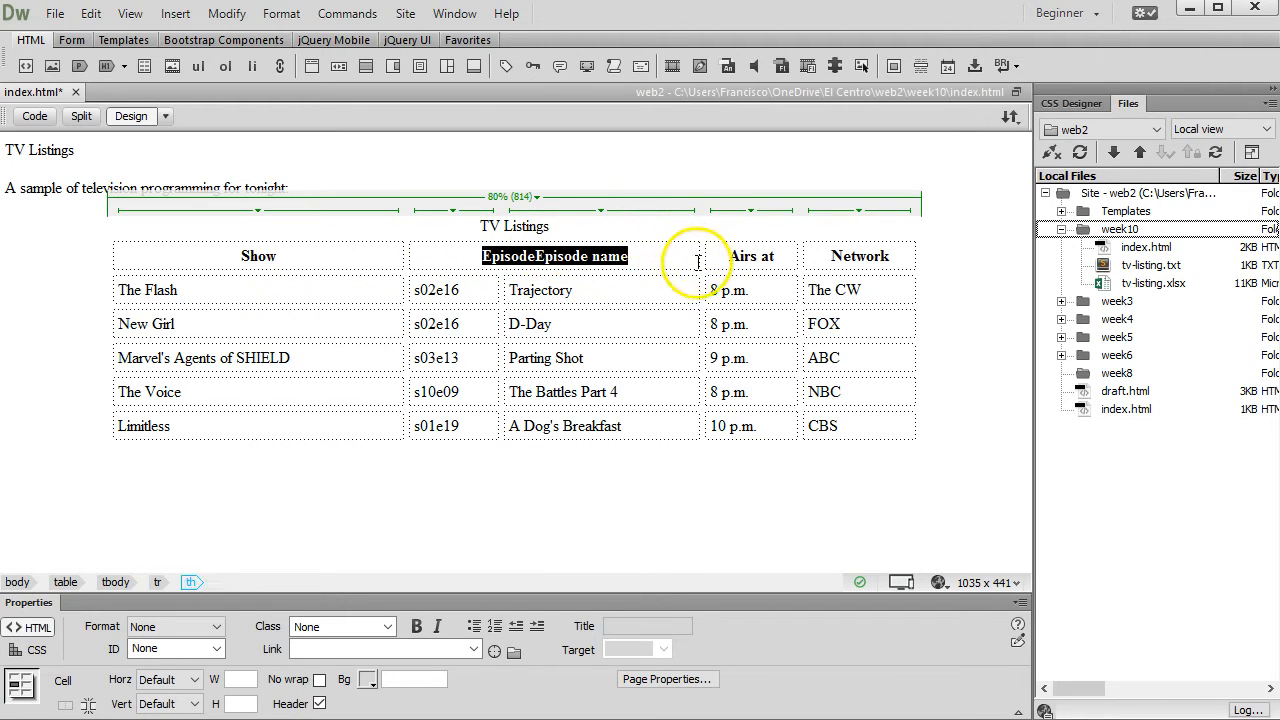
left_click(88, 705)
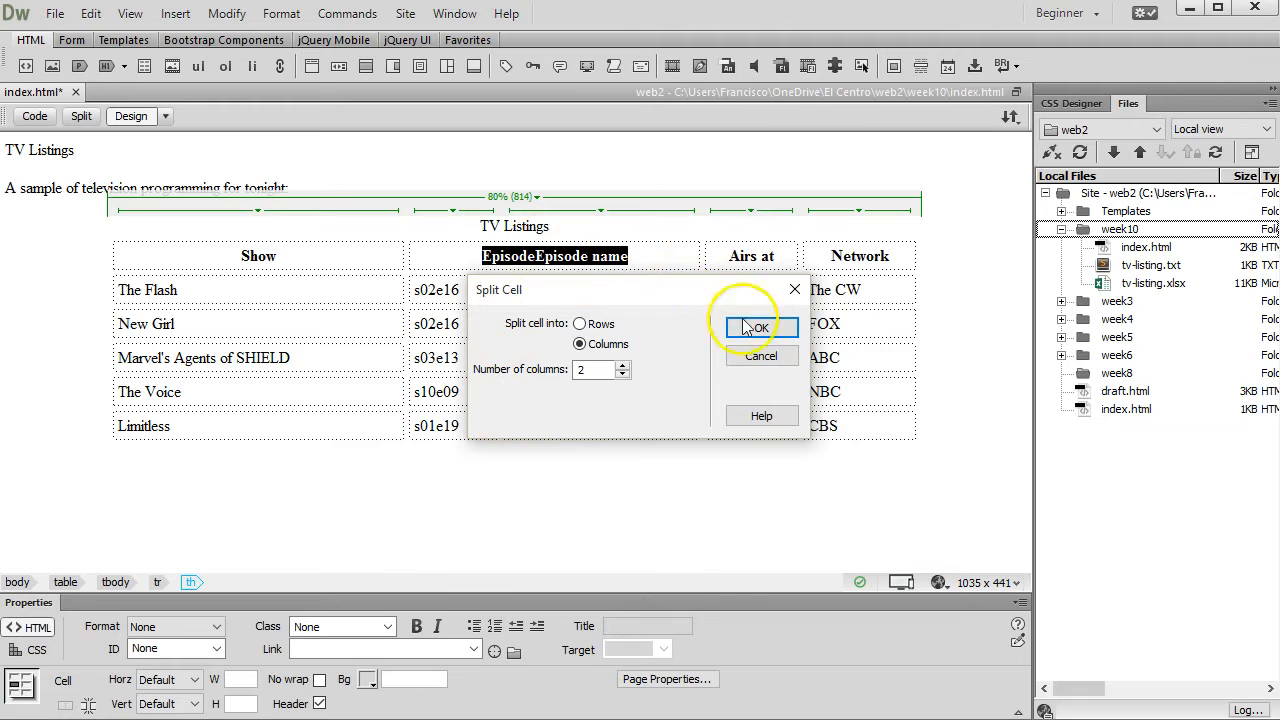
left_click(766, 330)
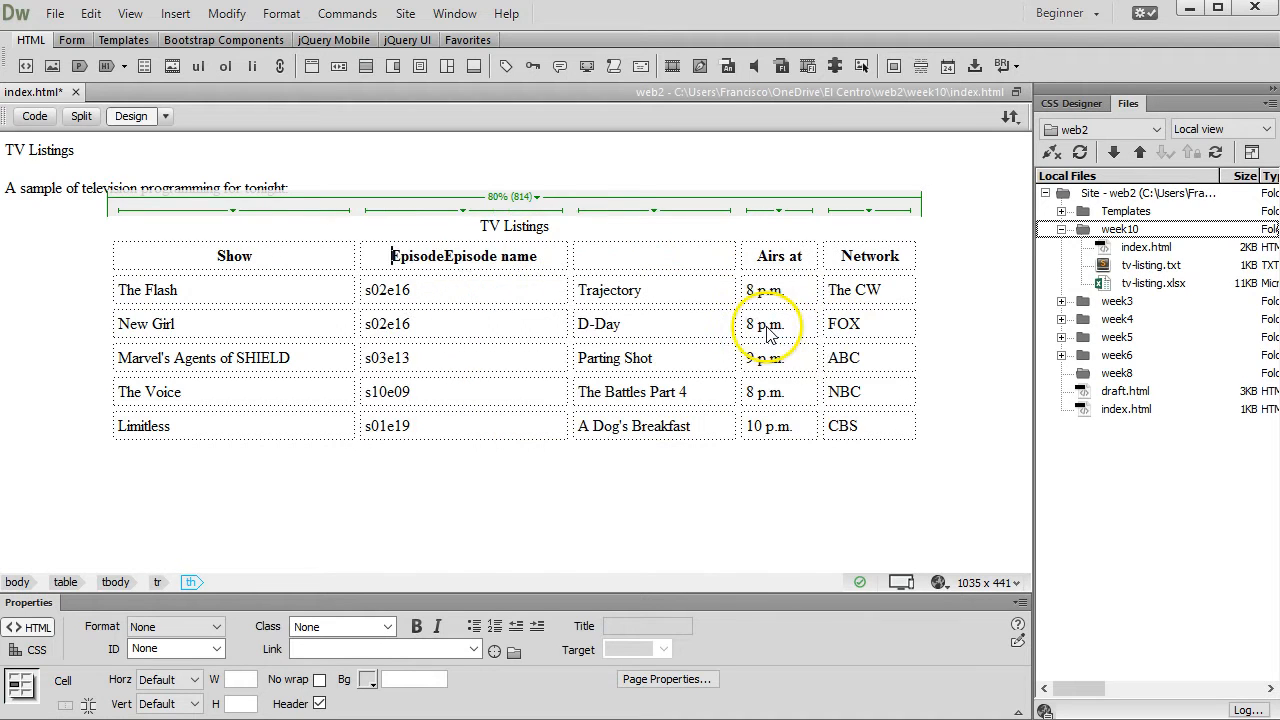
left_click_drag(444, 256, 541, 248)
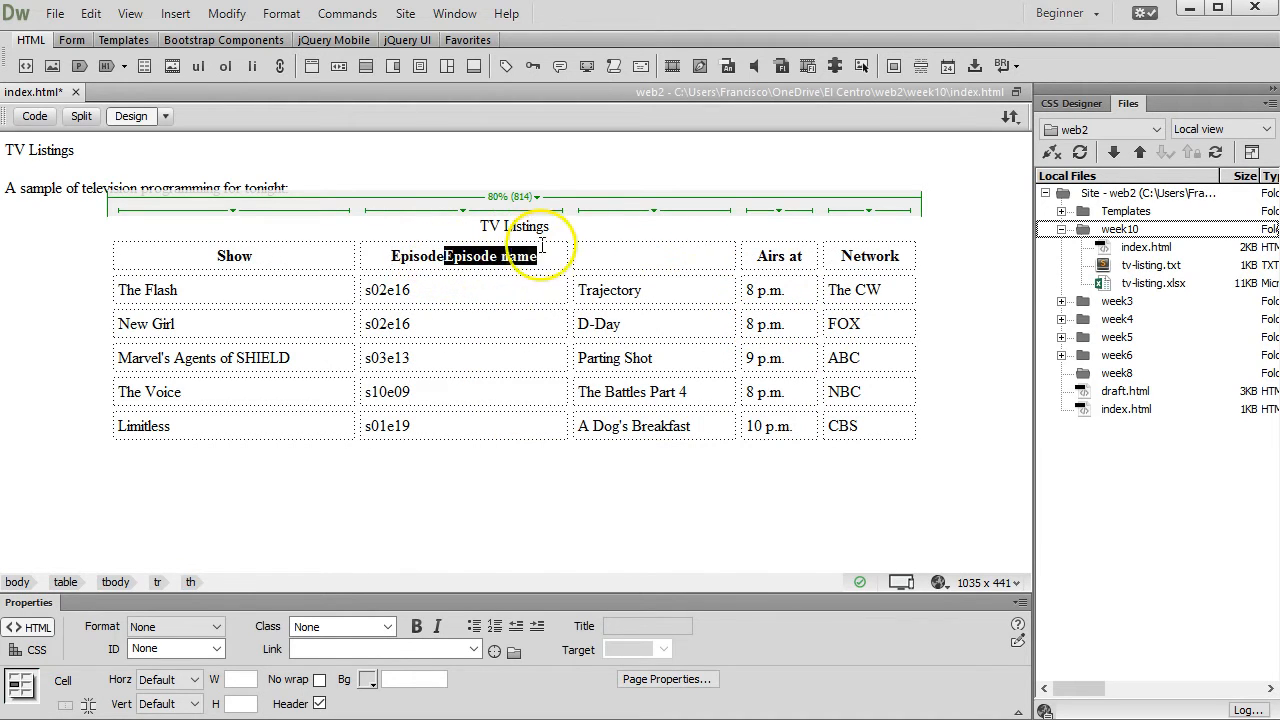
key("ctrl+x")
left_click(656, 254)
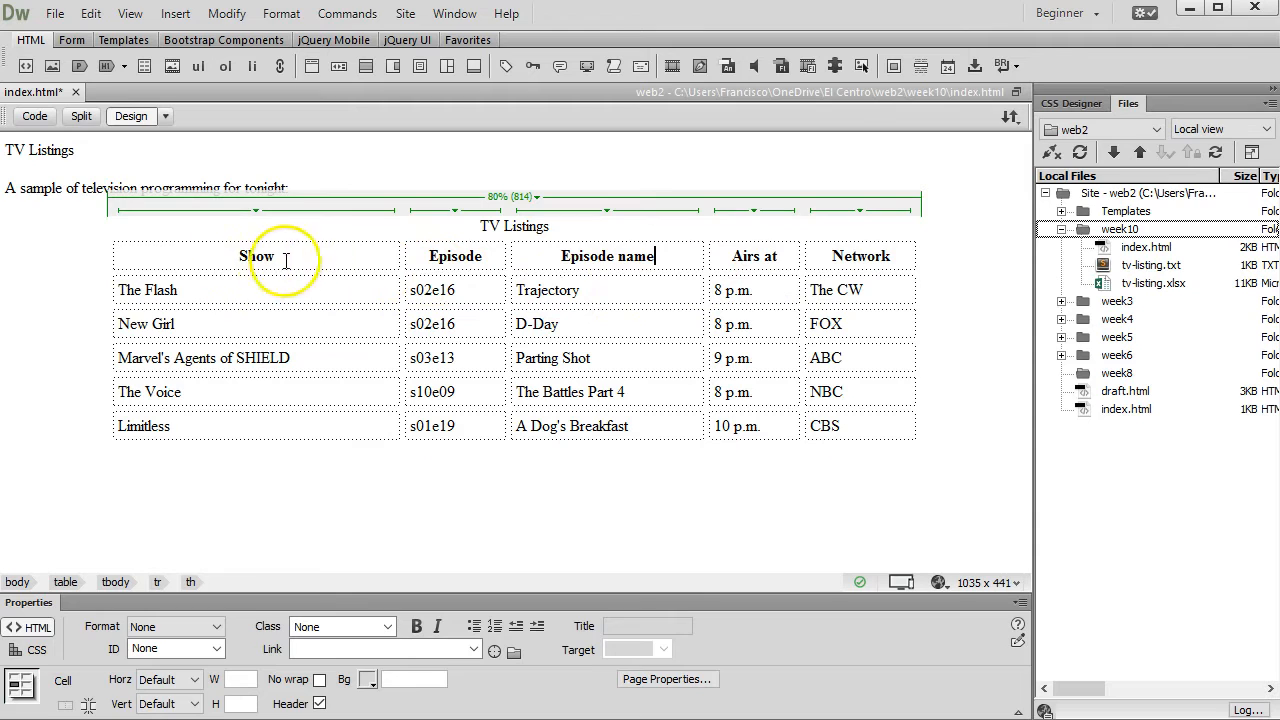
Merge all cells of the Show column into one and undo the merge
left_click_drag(309, 248, 270, 430)
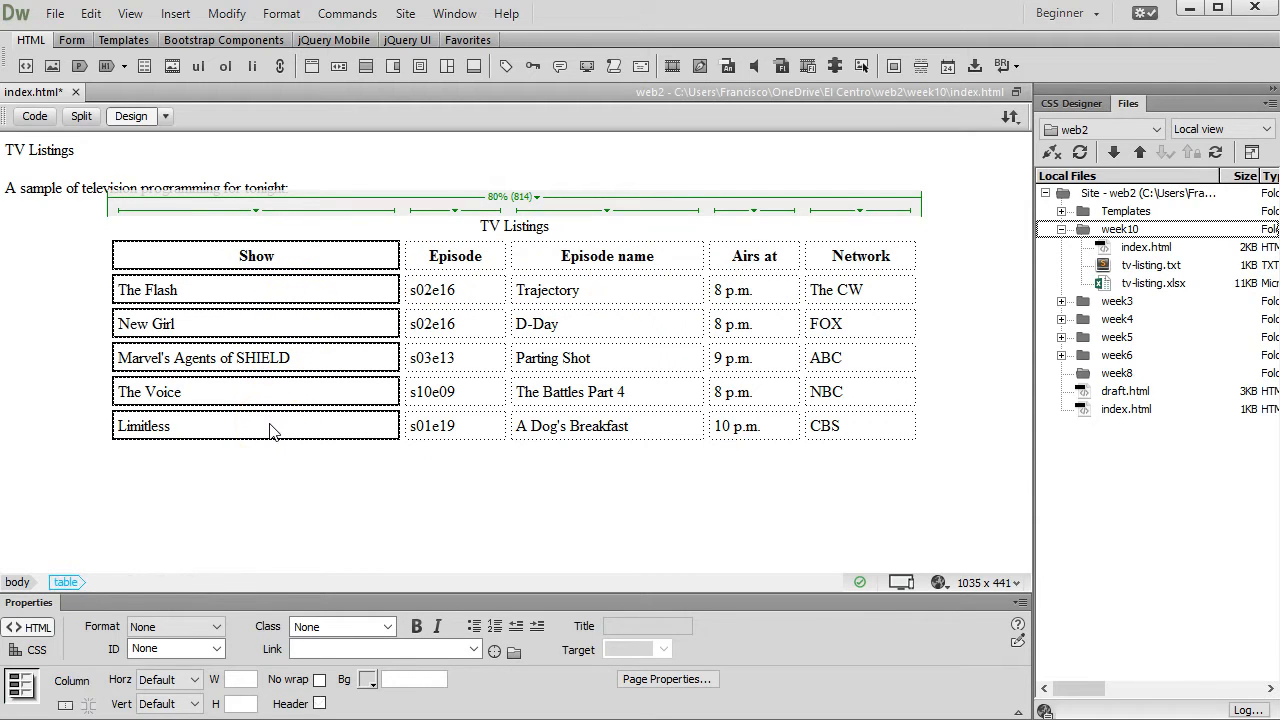
left_click(65, 706)
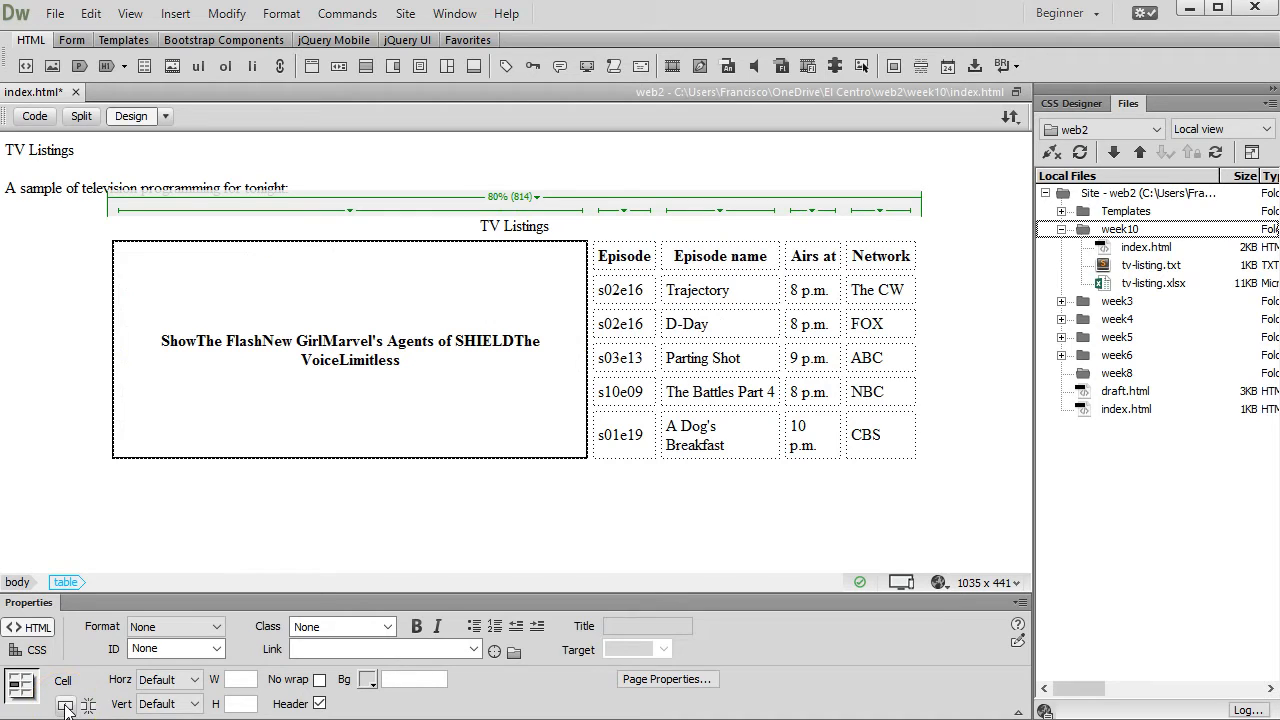
left_click(259, 292)
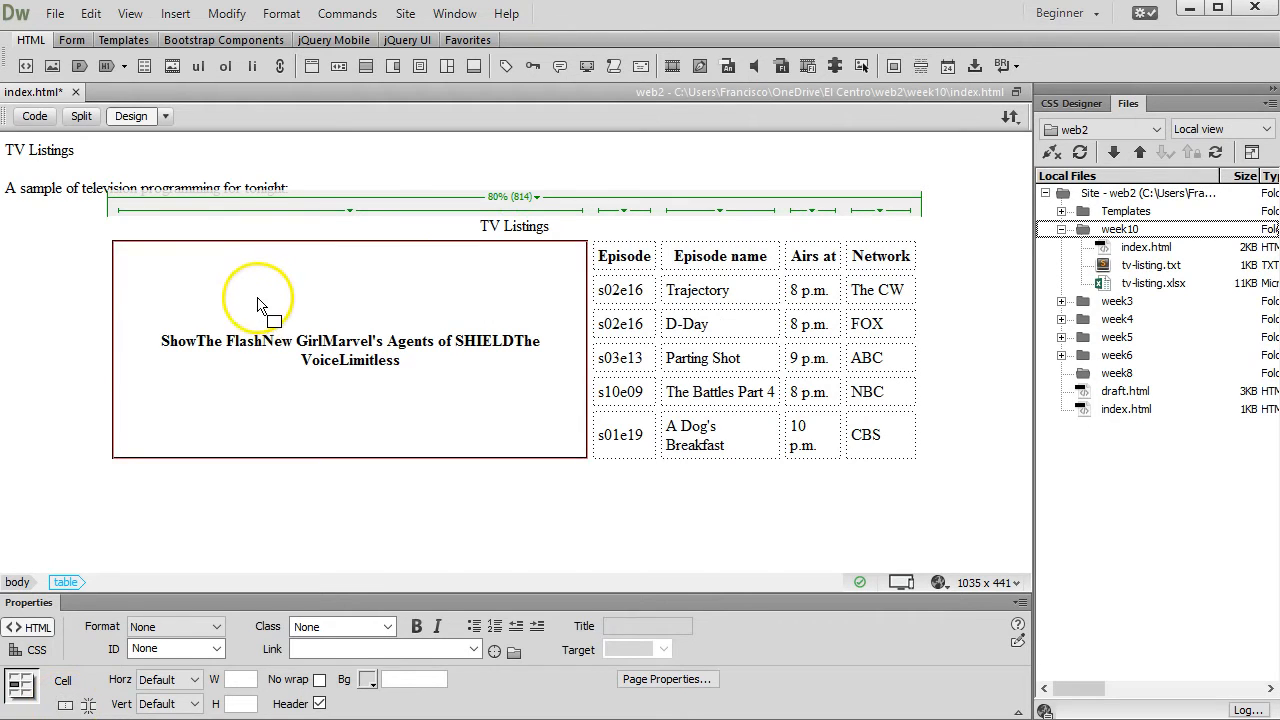
key("ctrl+z")
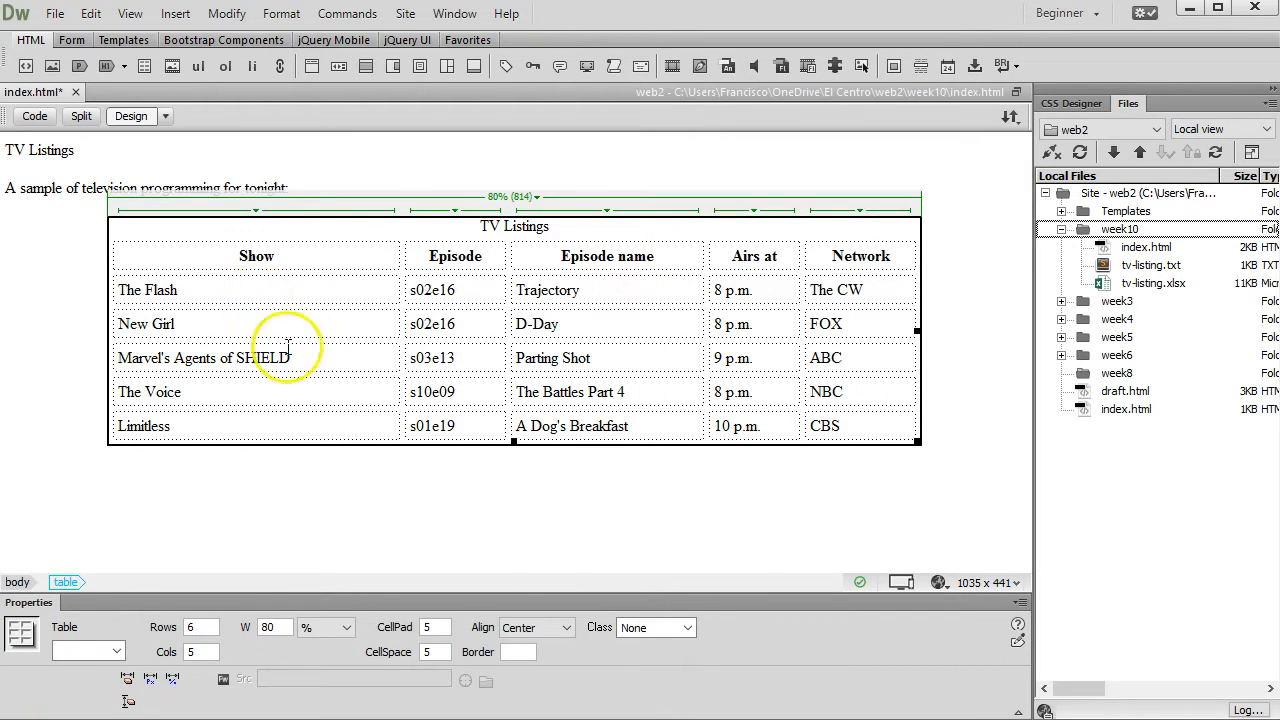
Merge every cell of the TV listings table, from the Show heading to the CBS cell, into one cell
left_click_drag(209, 251, 869, 432)
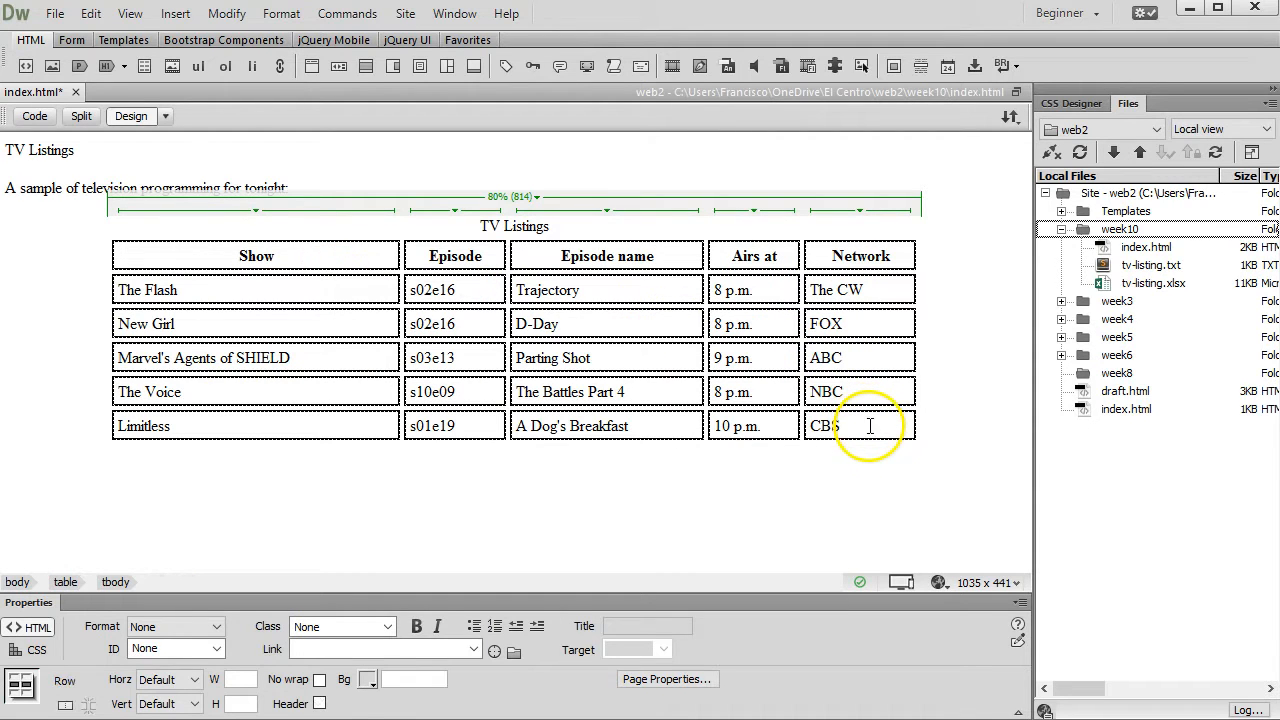
left_click(66, 705)
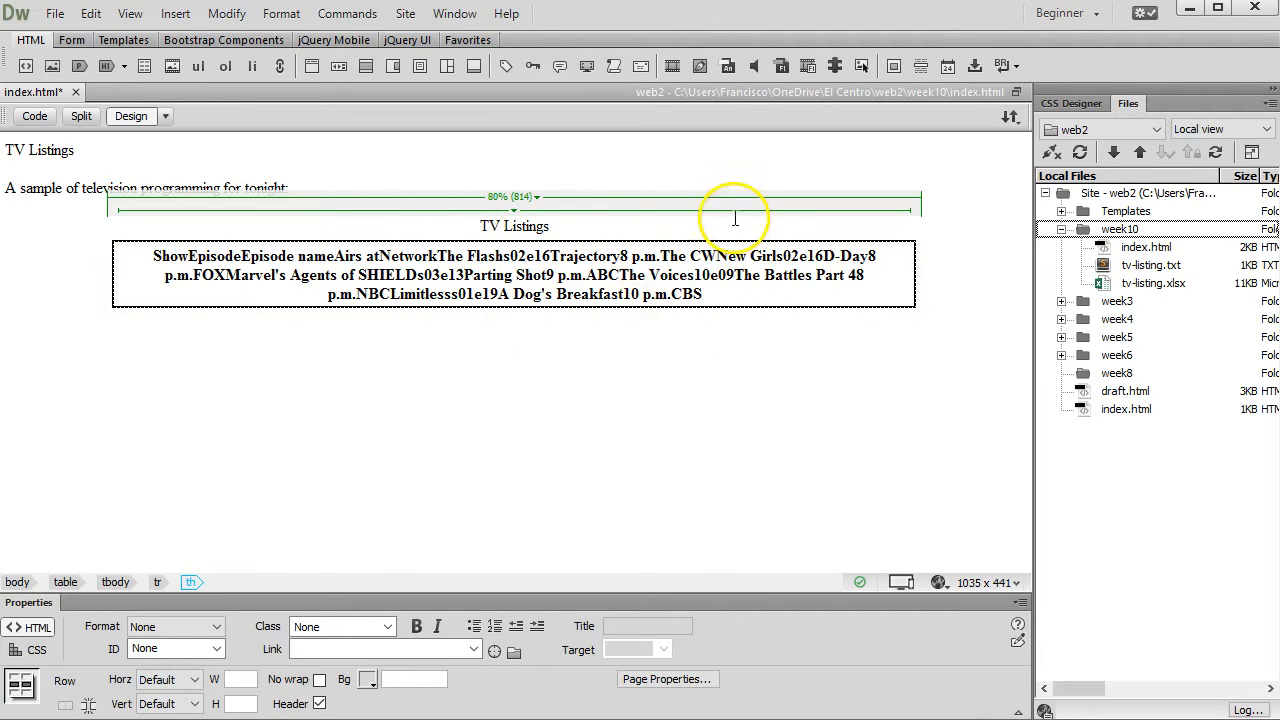
Select the whole TV listings table with its caption and delete it from the page
left_click(632, 208)
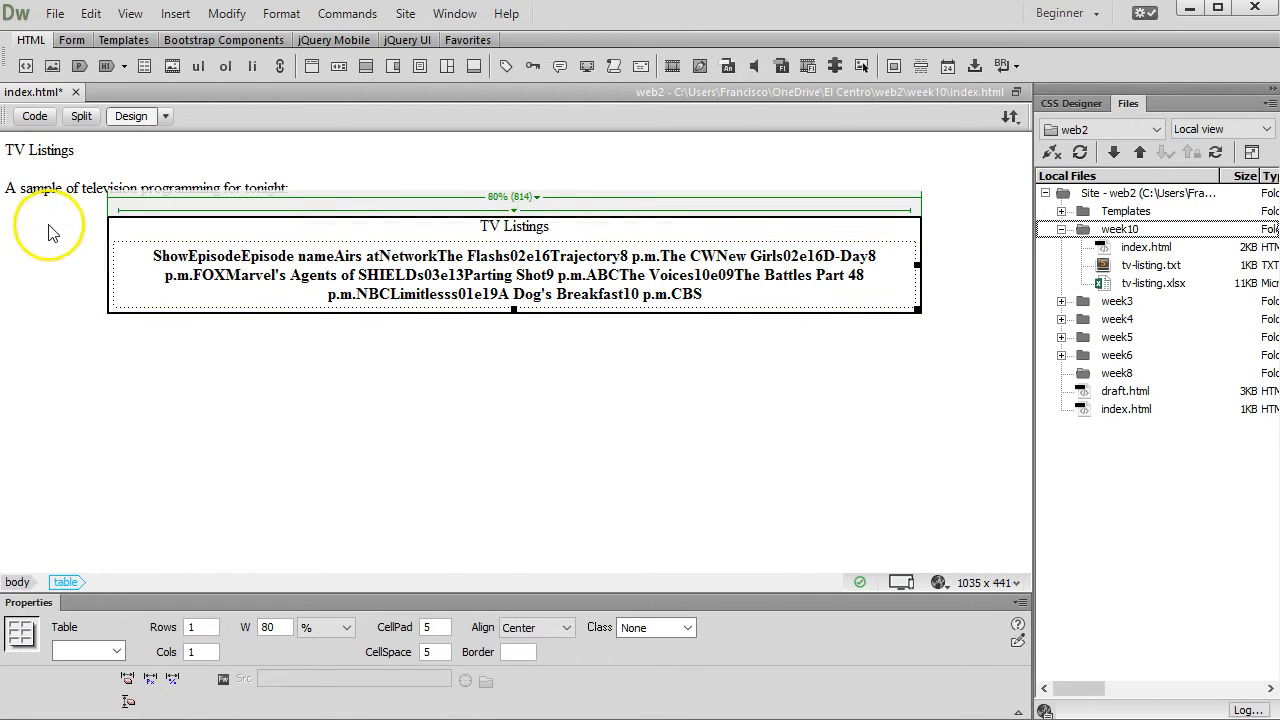
right_click(699, 199)
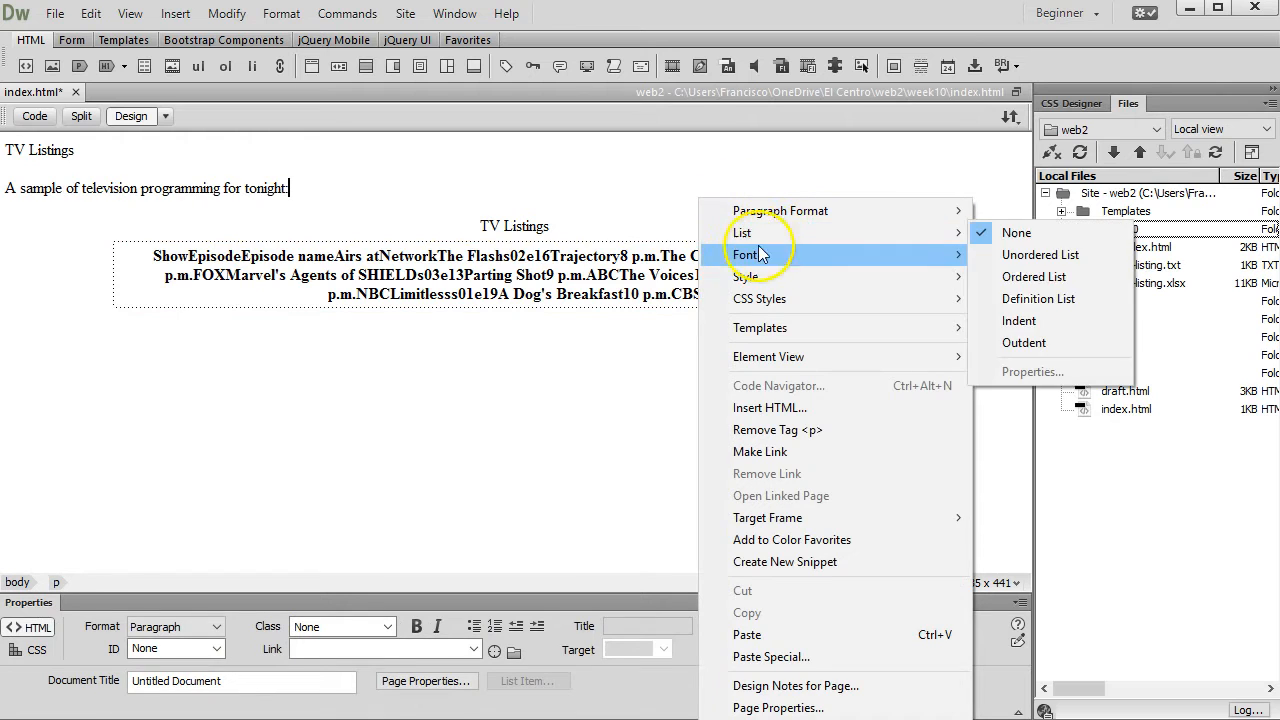
left_click(600, 214)
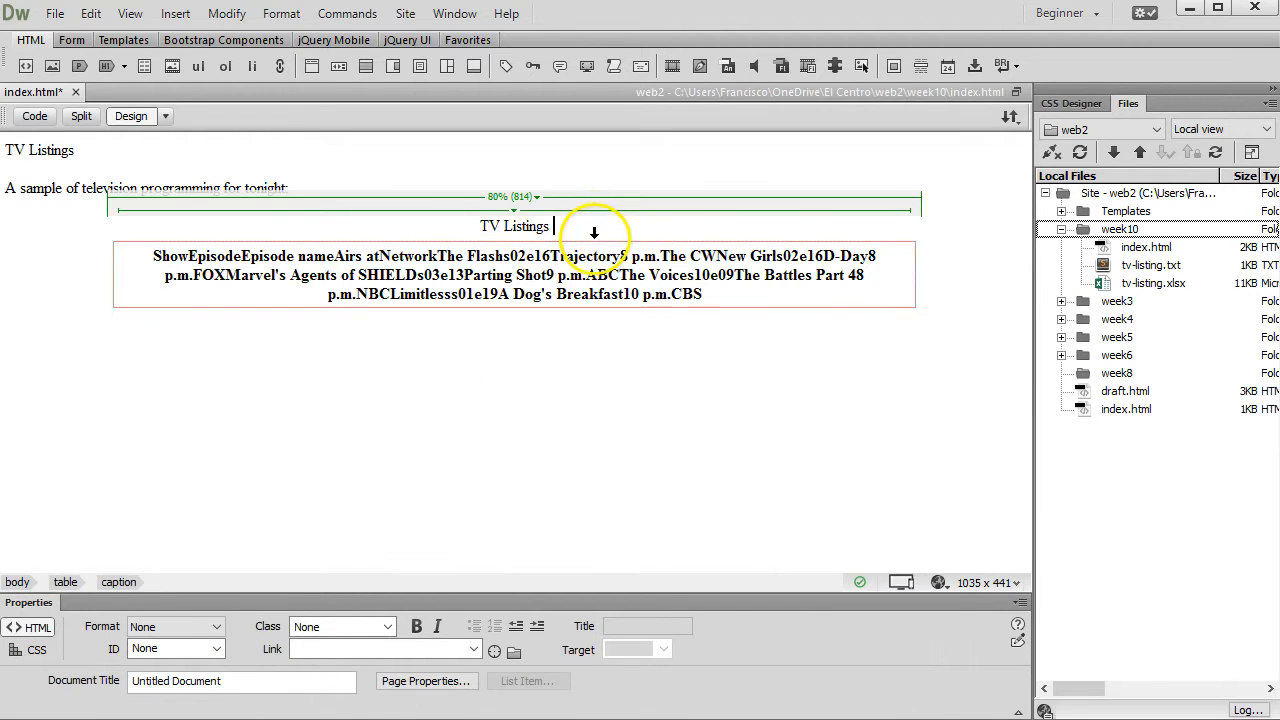
right_click(578, 217)
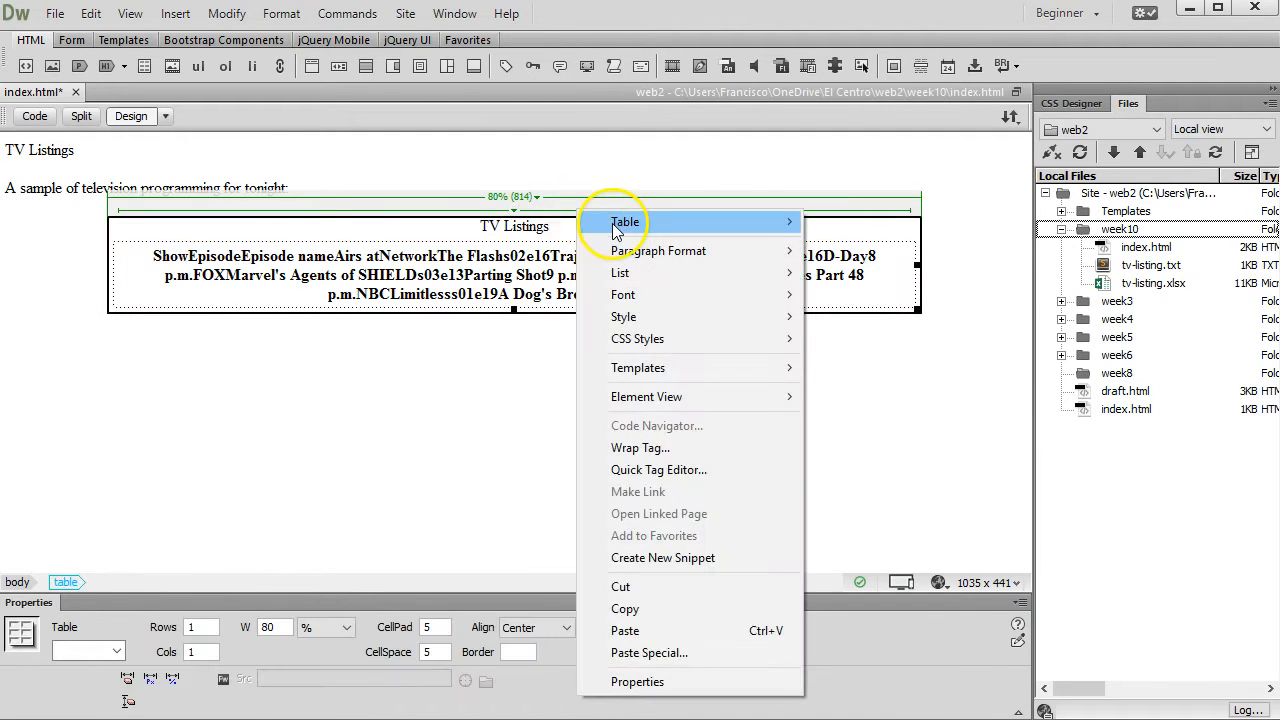
mouse_move(610, 221)
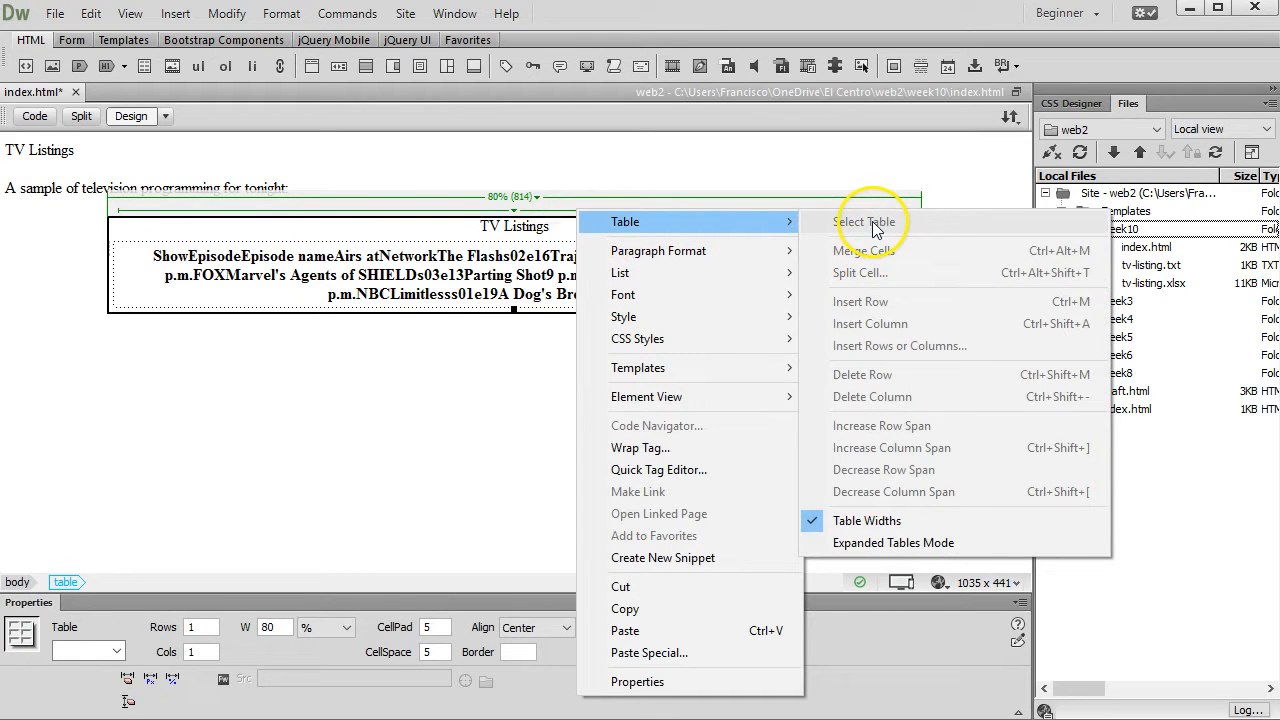
left_click(718, 207)
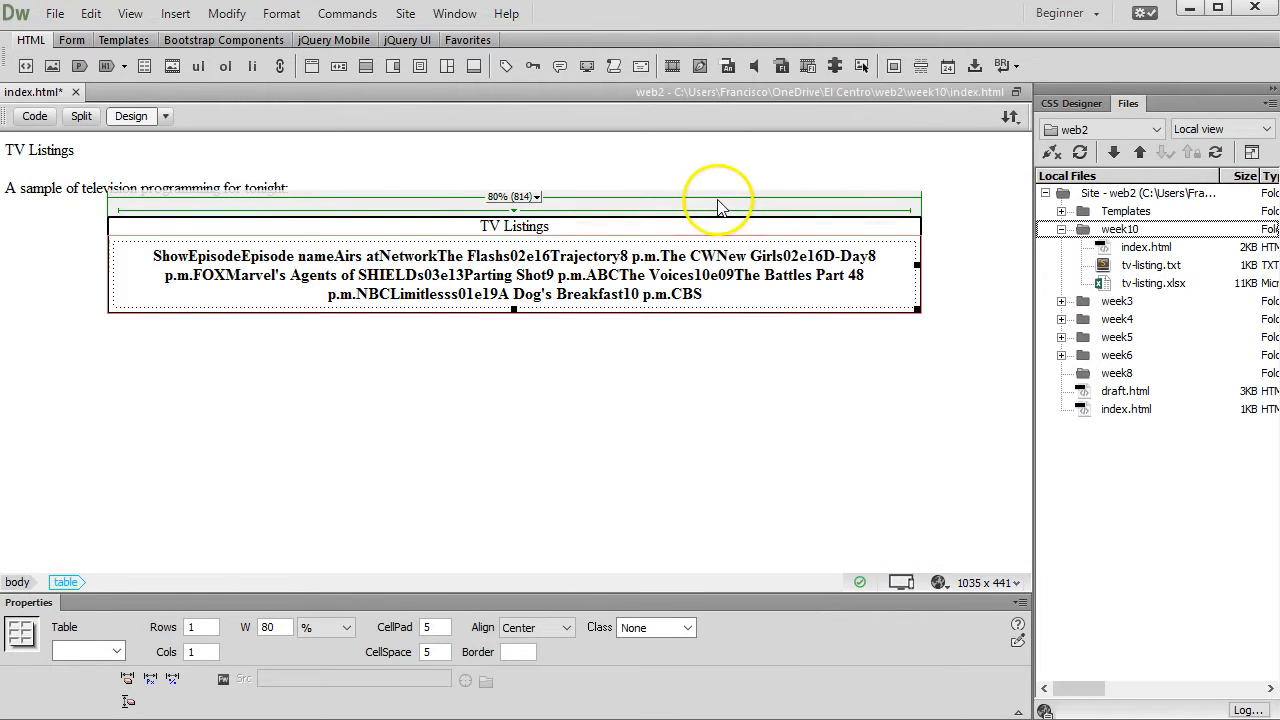
key("Delete")
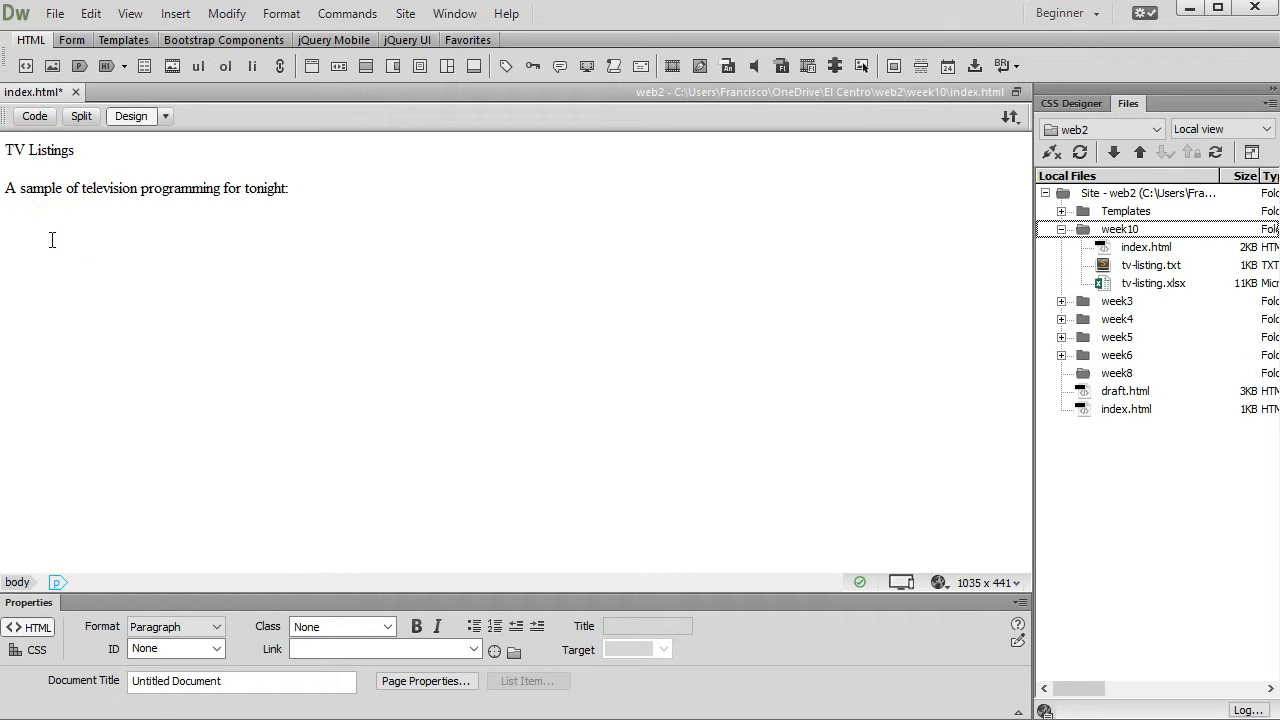
Check the page's HTML source in Code view for leftover table markup and return to Design view
left_click(44, 426)
left_click(34, 116)
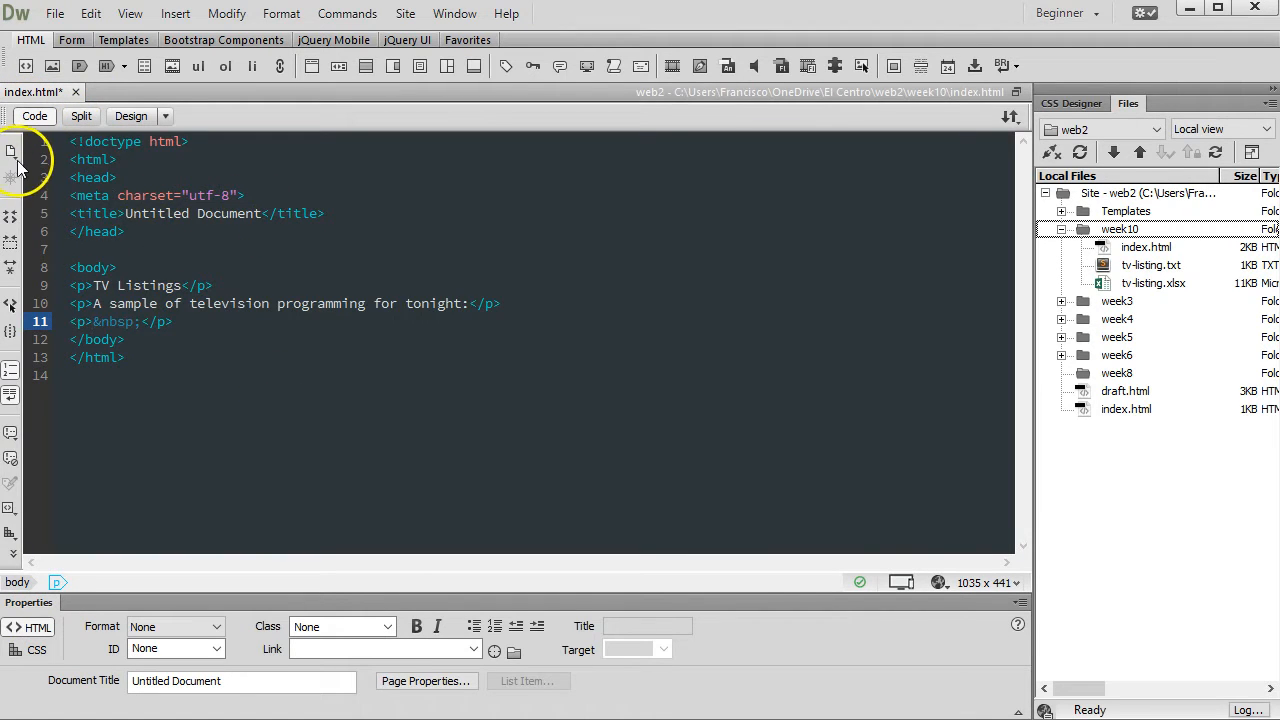
left_click(131, 116)
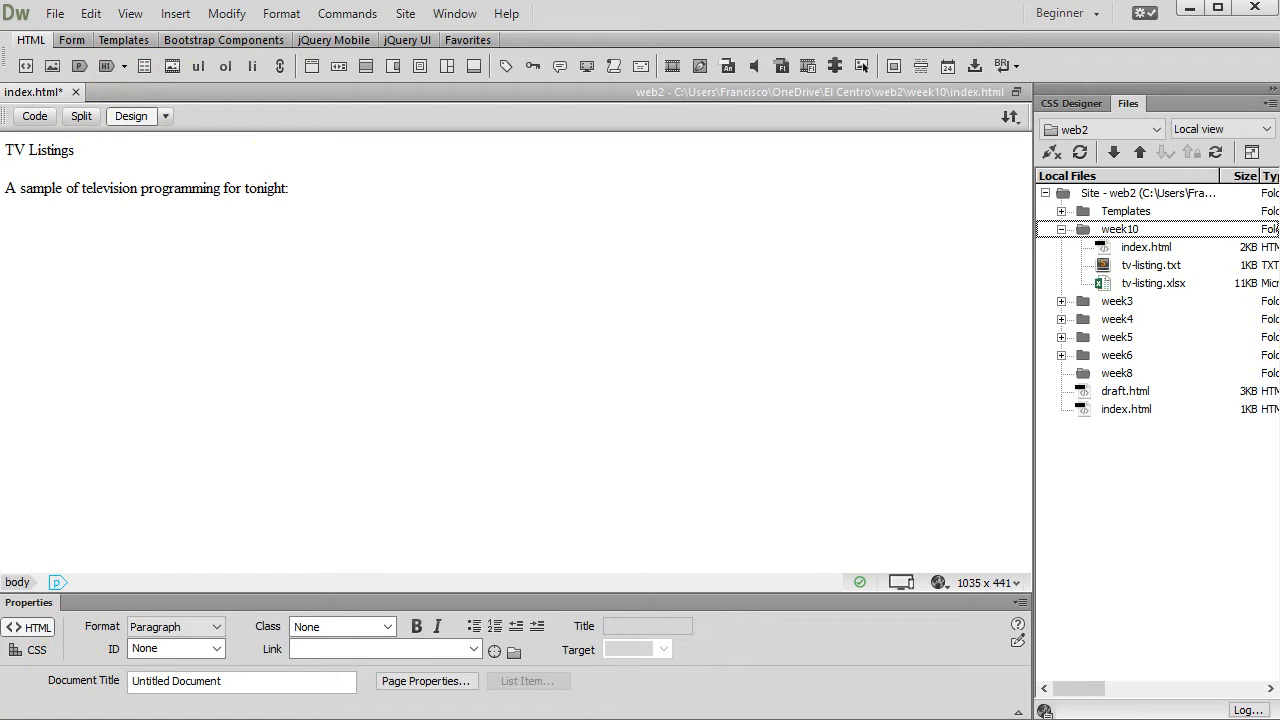
Switch to tv-listing.txt in Sublime Text, widen its window, and examine the commas separating the fields in the first two lines
left_click_drag(0, 114, 677, 130)
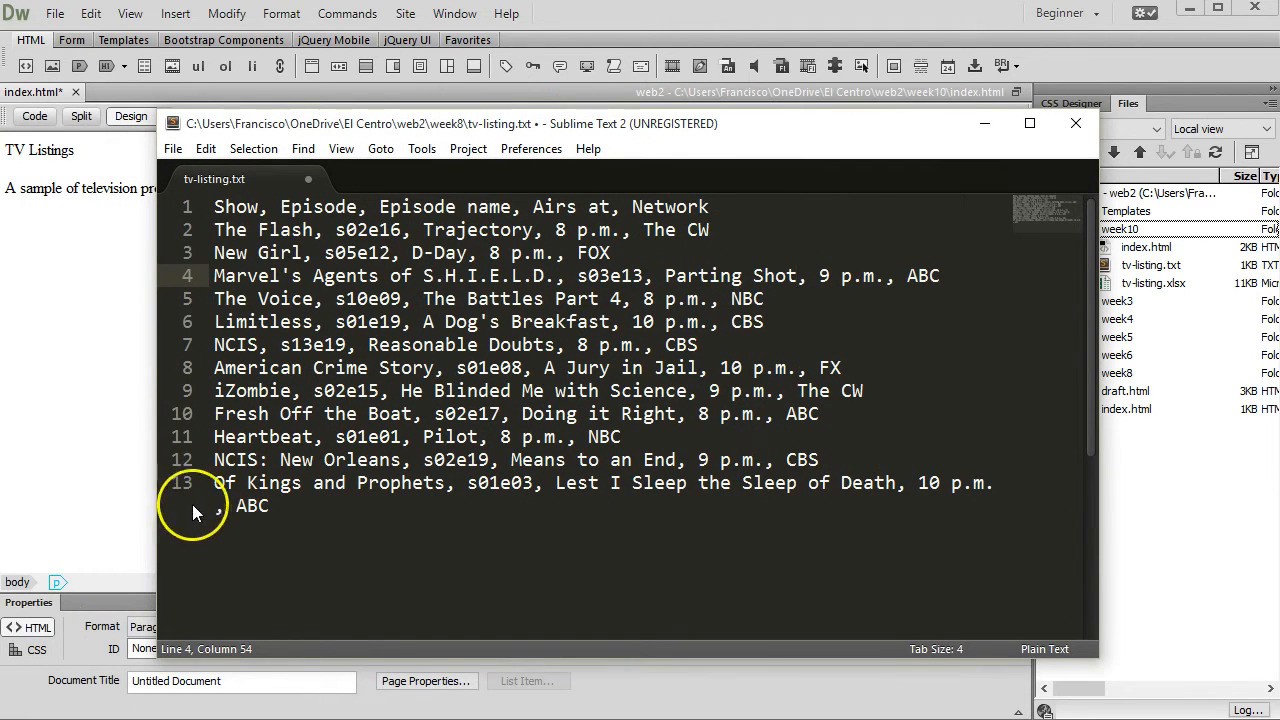
left_click_drag(1099, 329, 1201, 326)
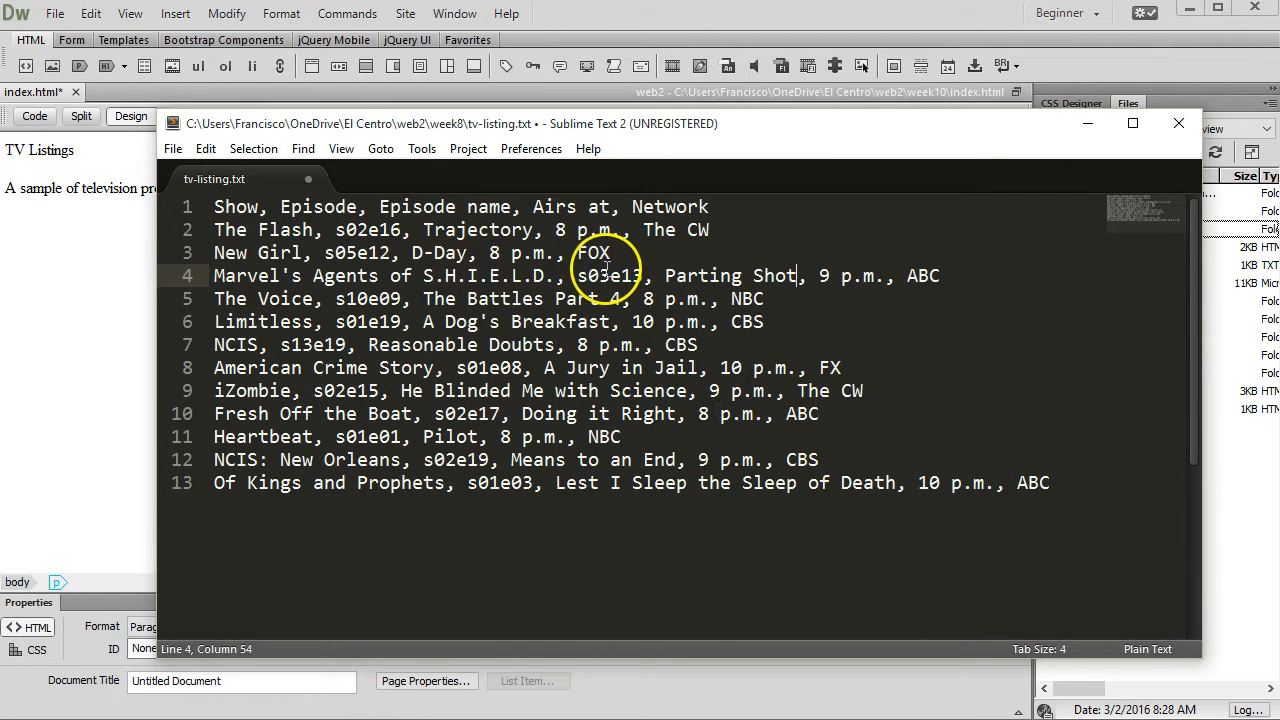
left_click(259, 207)
double_click(362, 207)
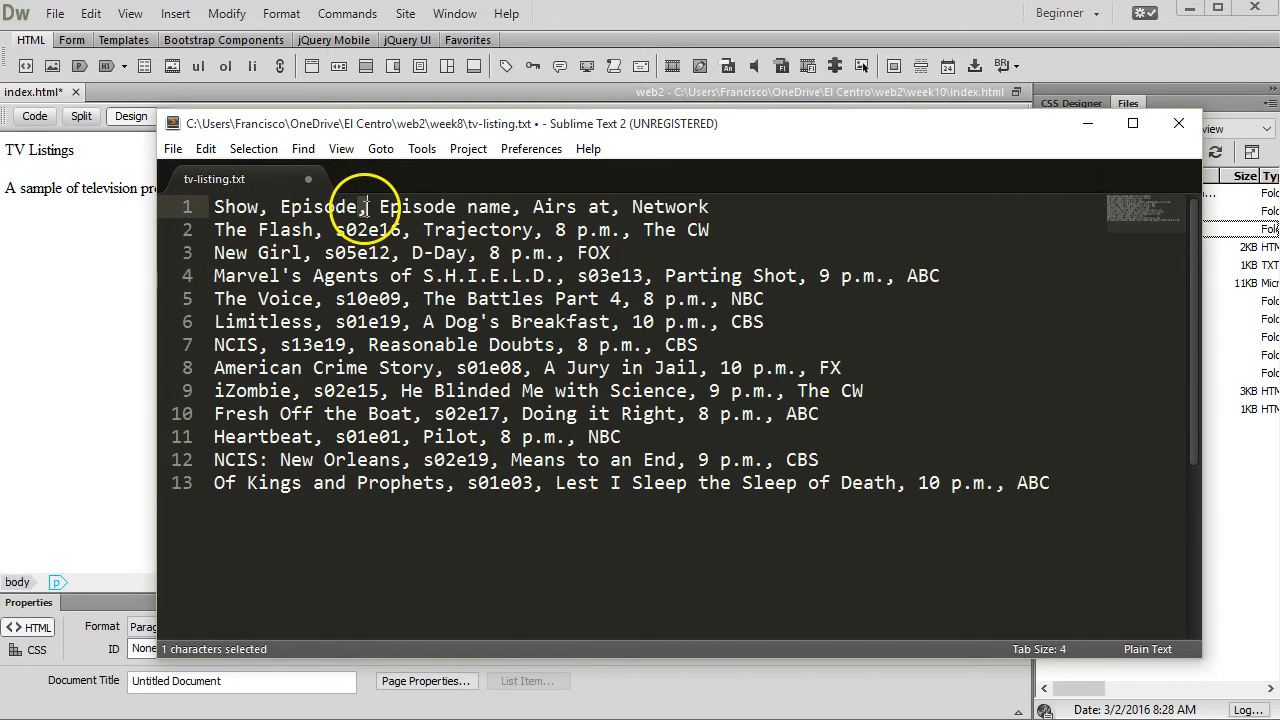
double_click(518, 207)
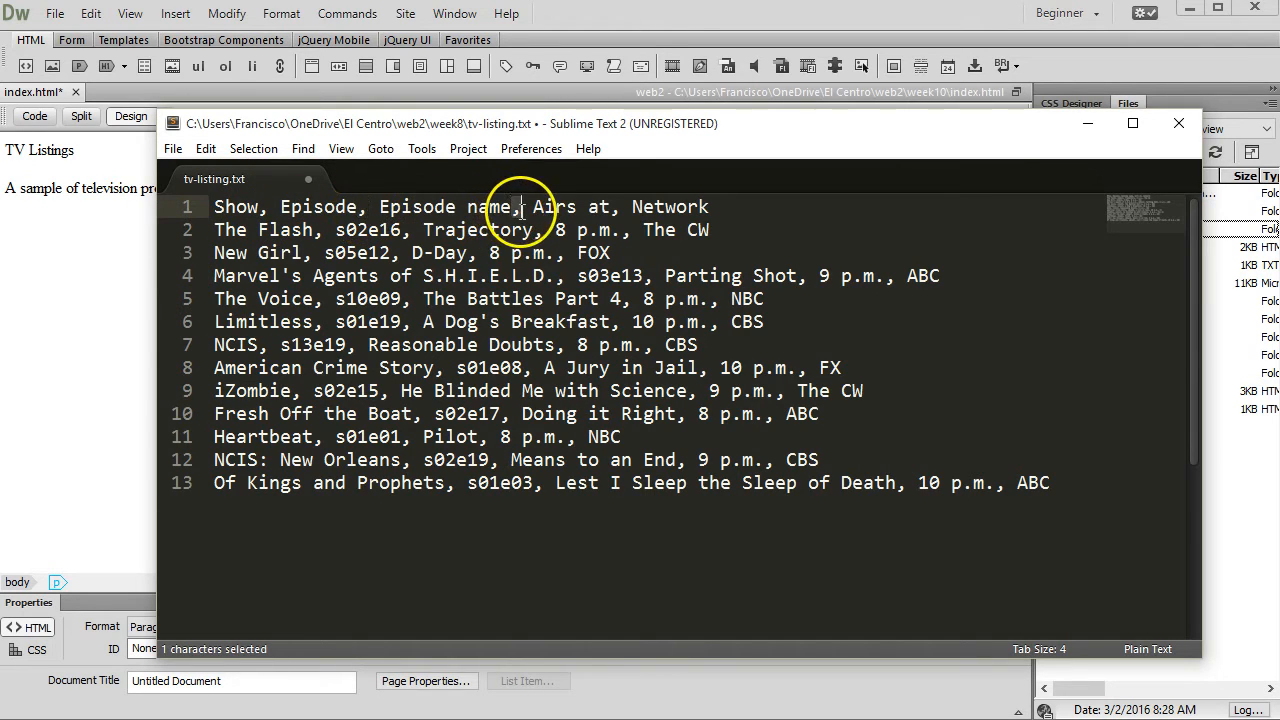
double_click(616, 207)
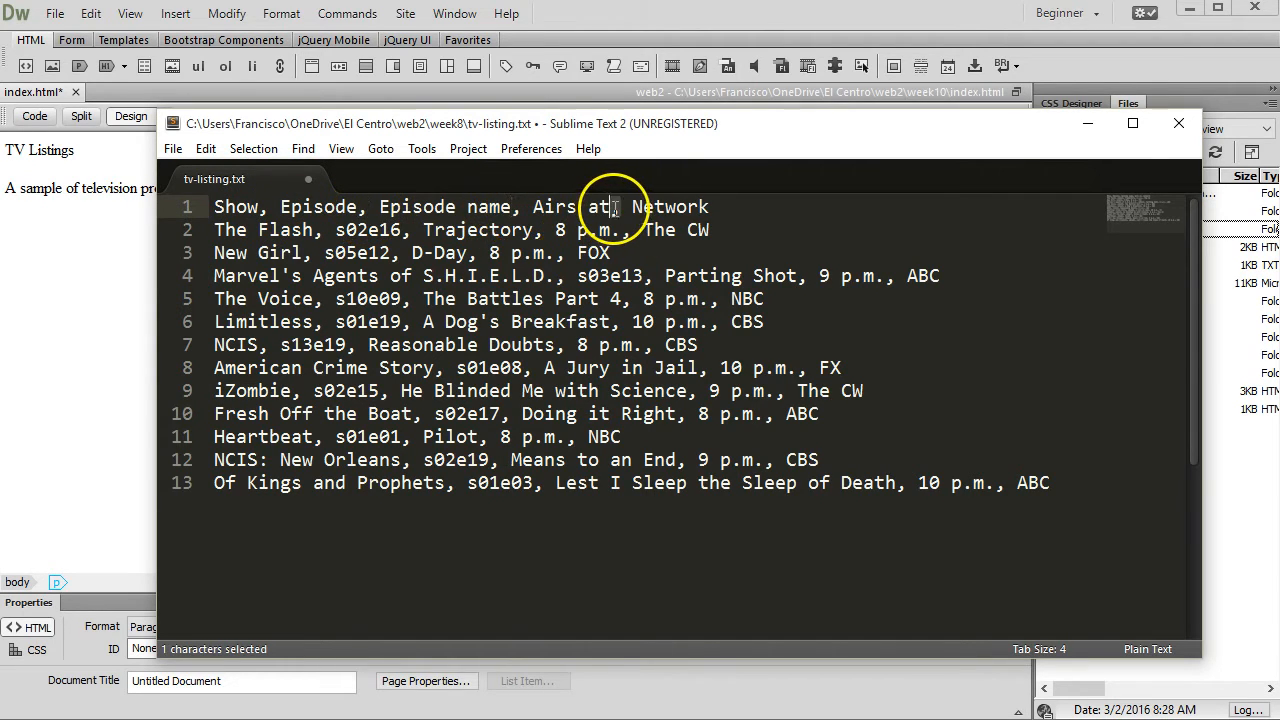
double_click(318, 231)
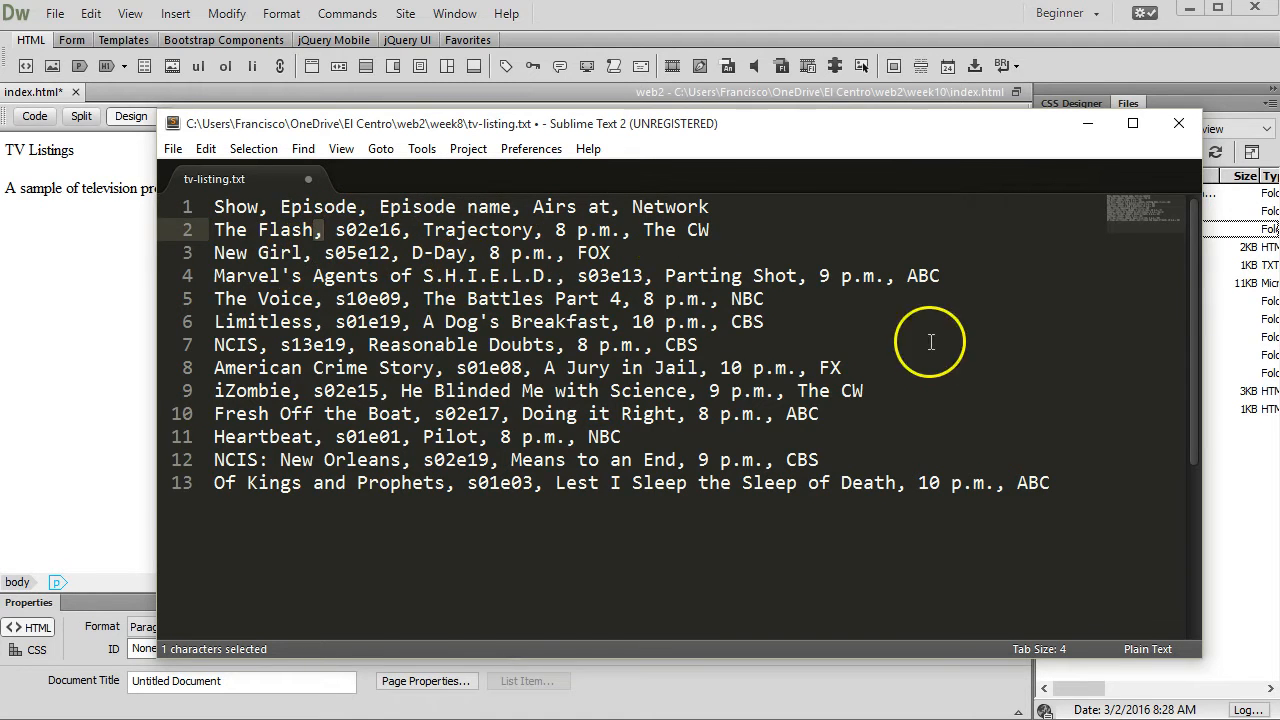
Put the Sublime Text window aside, switch to the tv-listing workbook in Excel, and enable editing
left_click(840, 368)
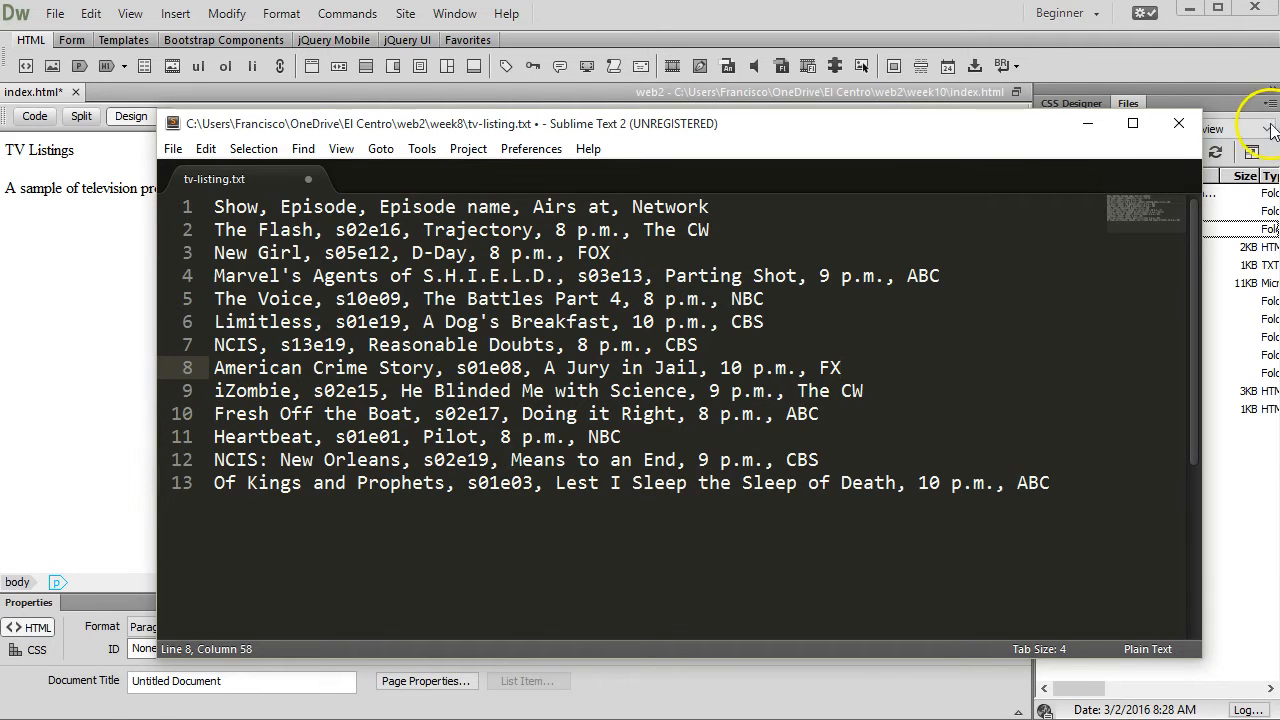
left_click_drag(895, 113, 0, 110)
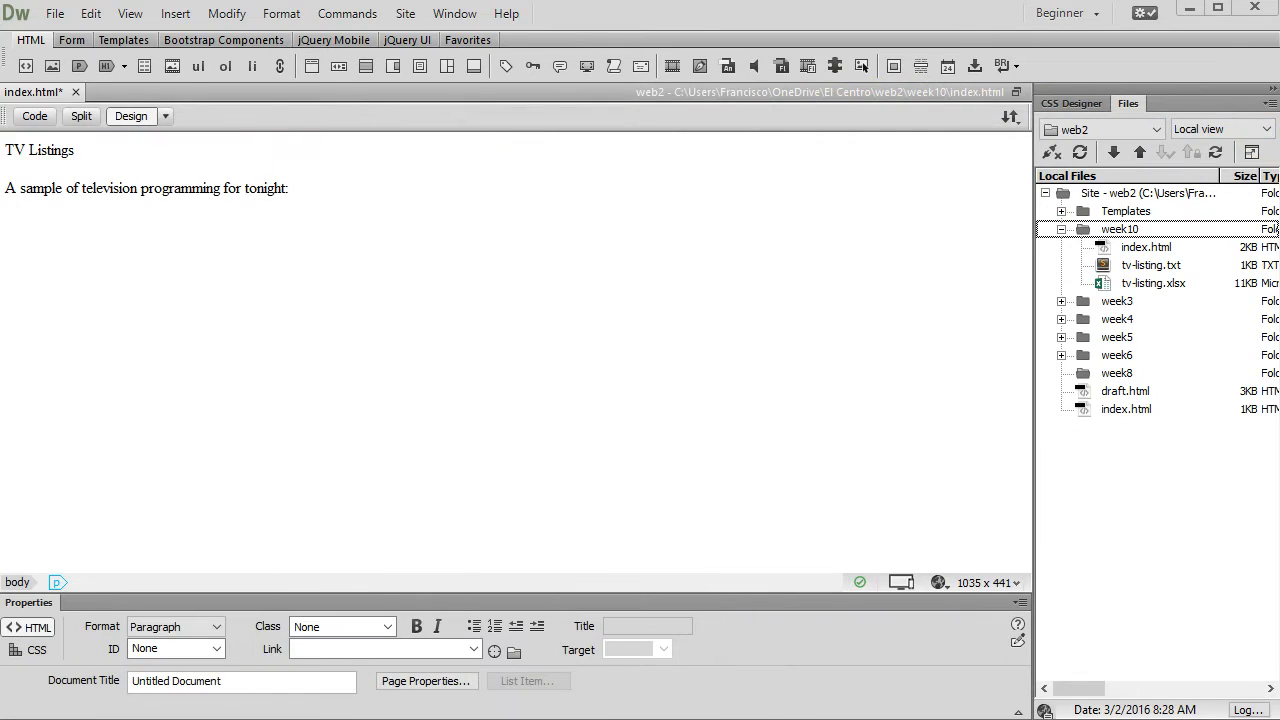
left_click(321, 331)
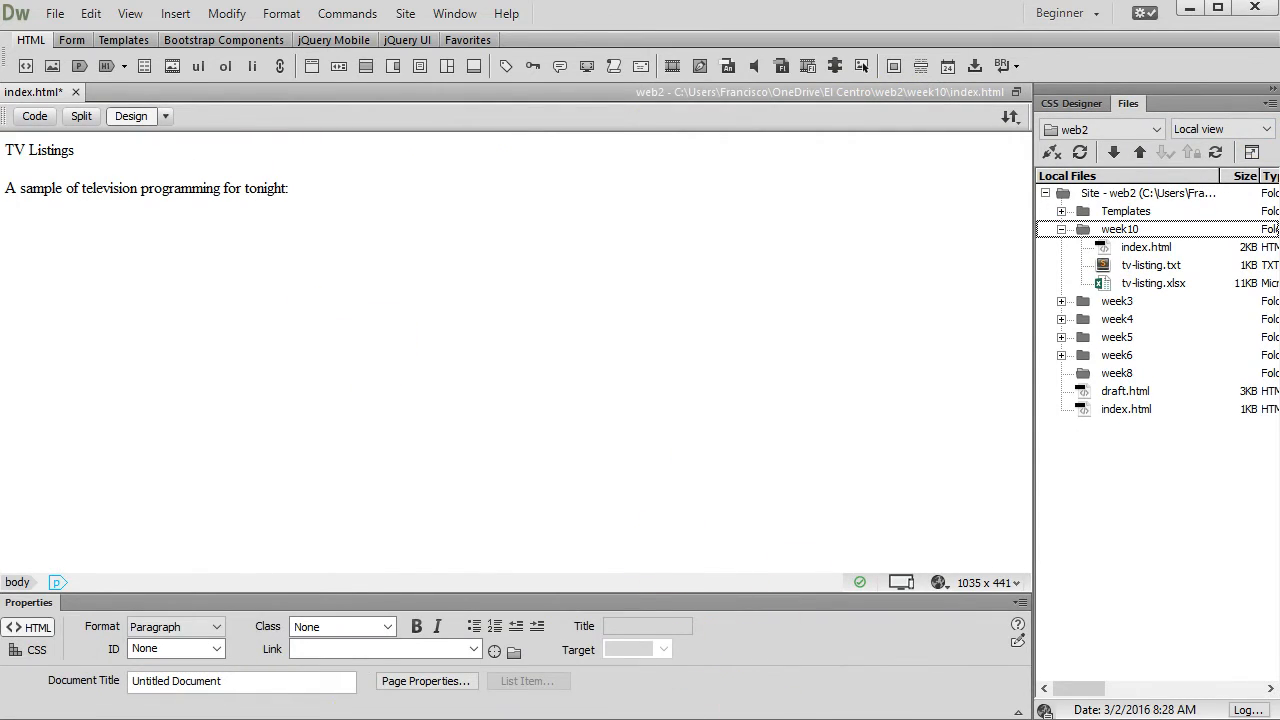
mouse_move(732, 719)
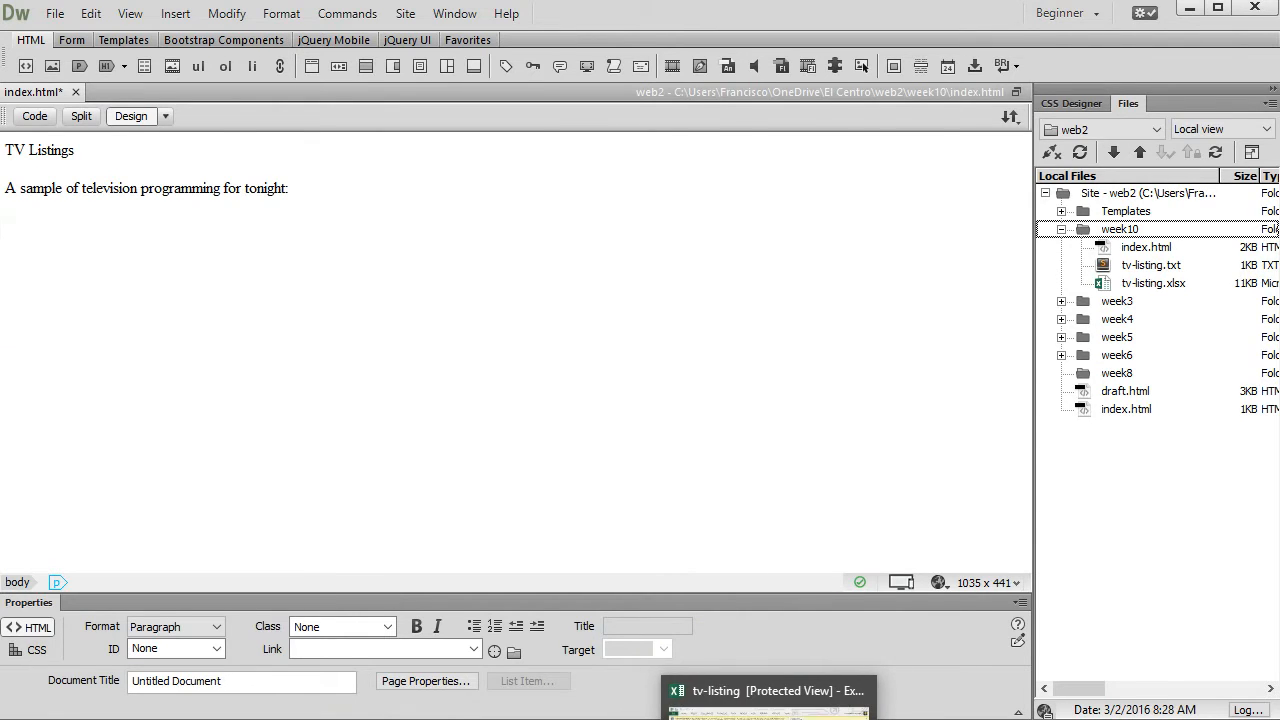
left_click(814, 712)
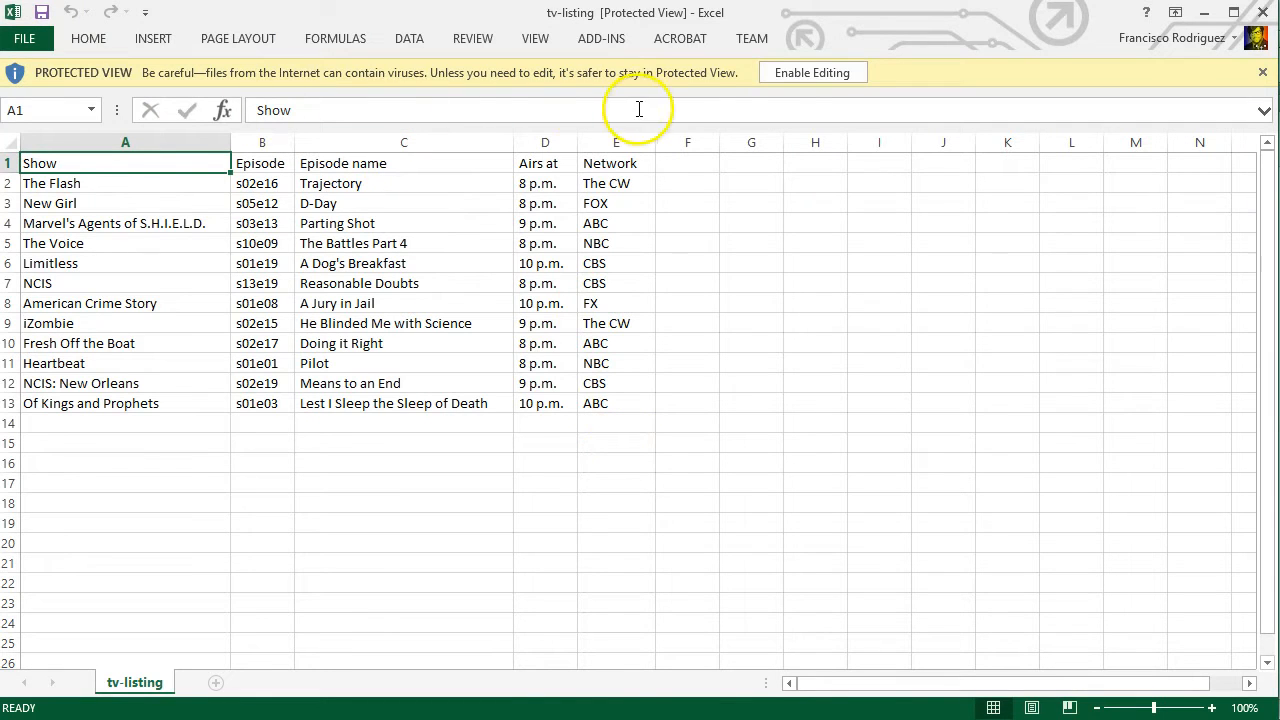
left_click(800, 70)
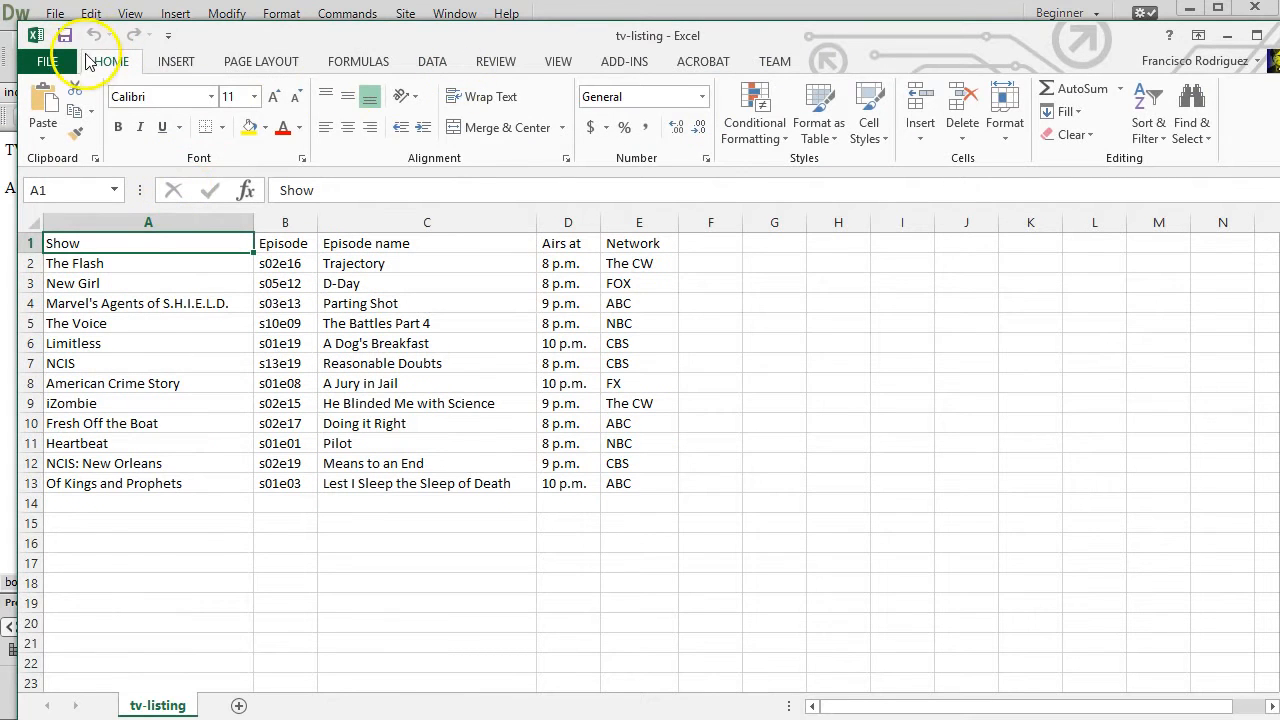
Export the tv-listing workbook with the file type changed to CSV (Comma delimited)
left_click(43, 63)
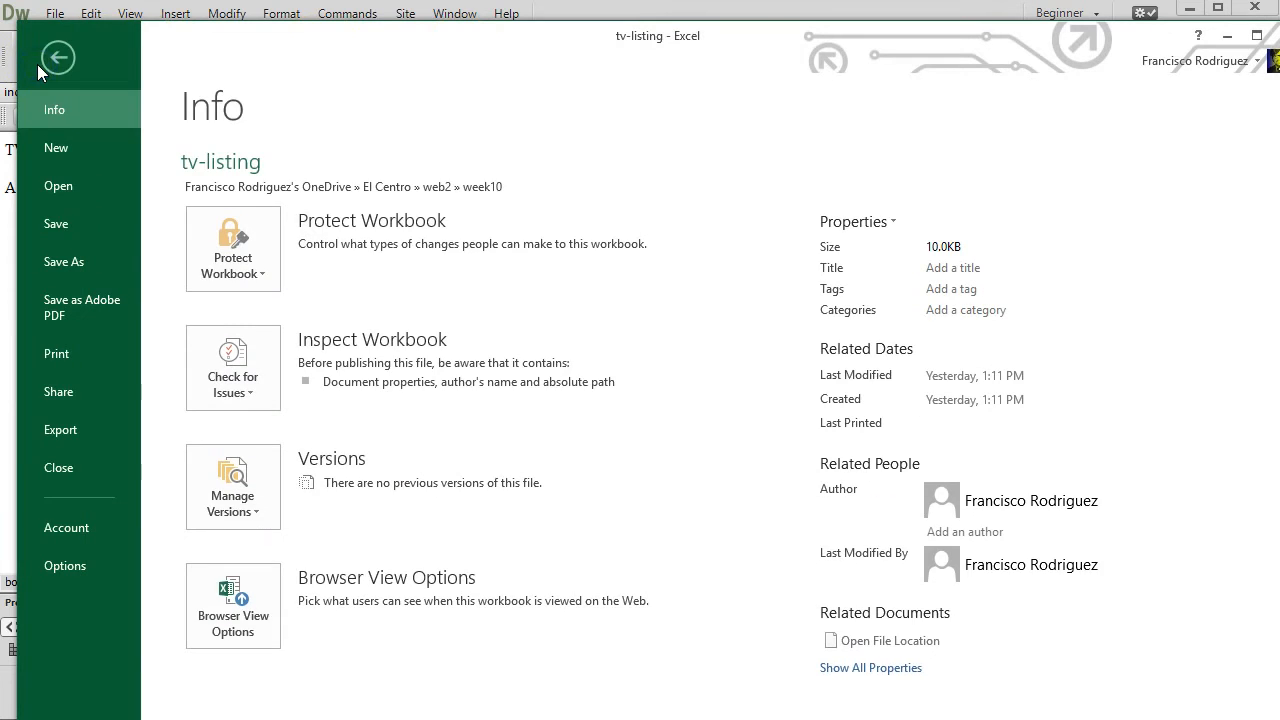
left_click(60, 432)
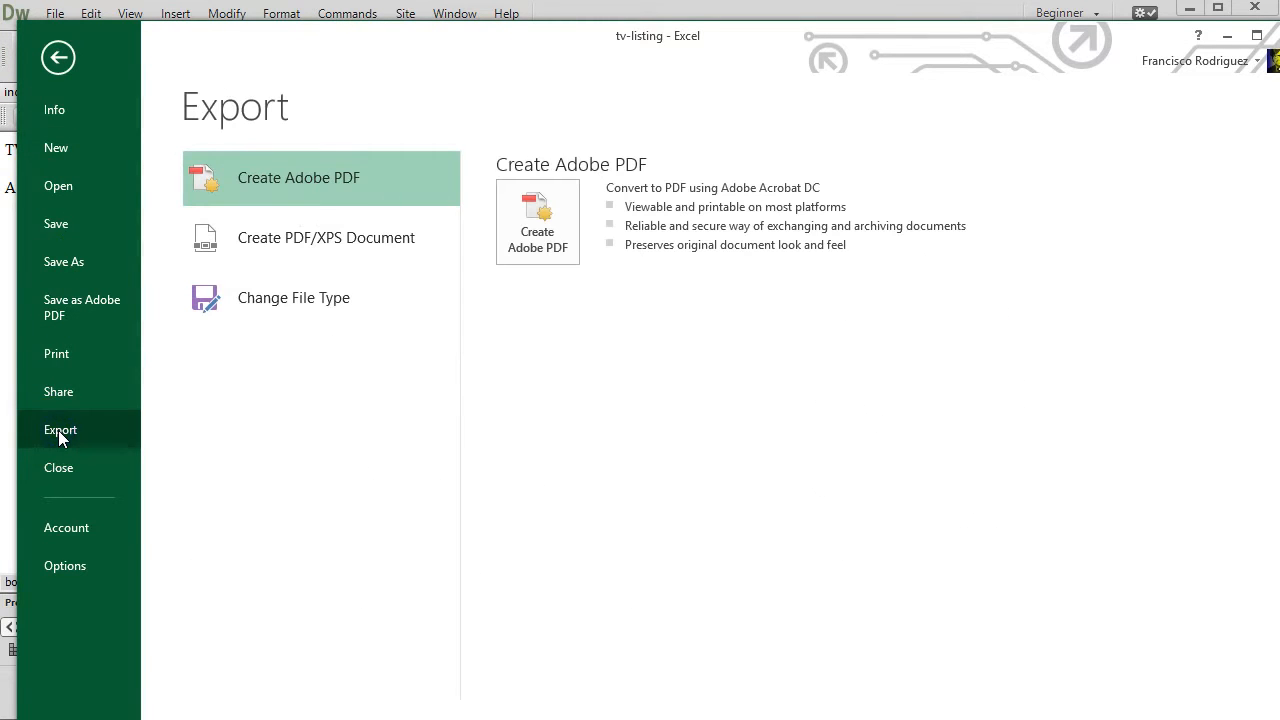
left_click(300, 300)
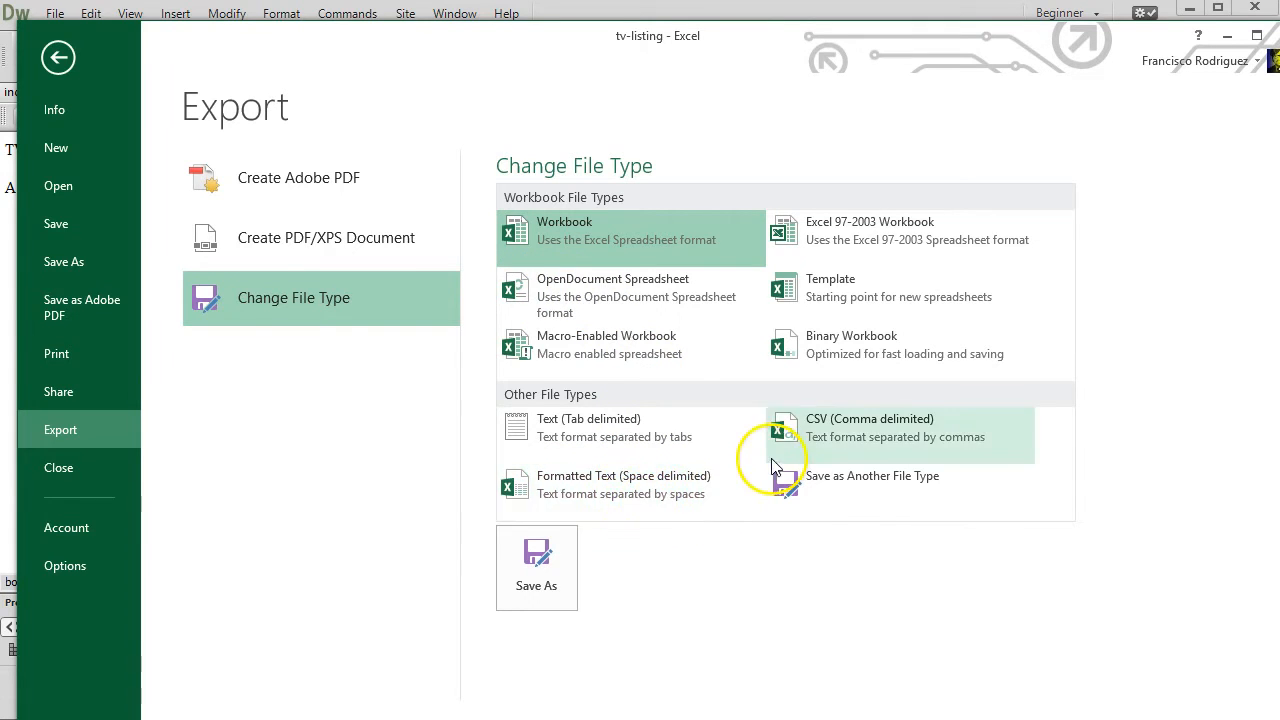
left_click(863, 441)
double_click(863, 437)
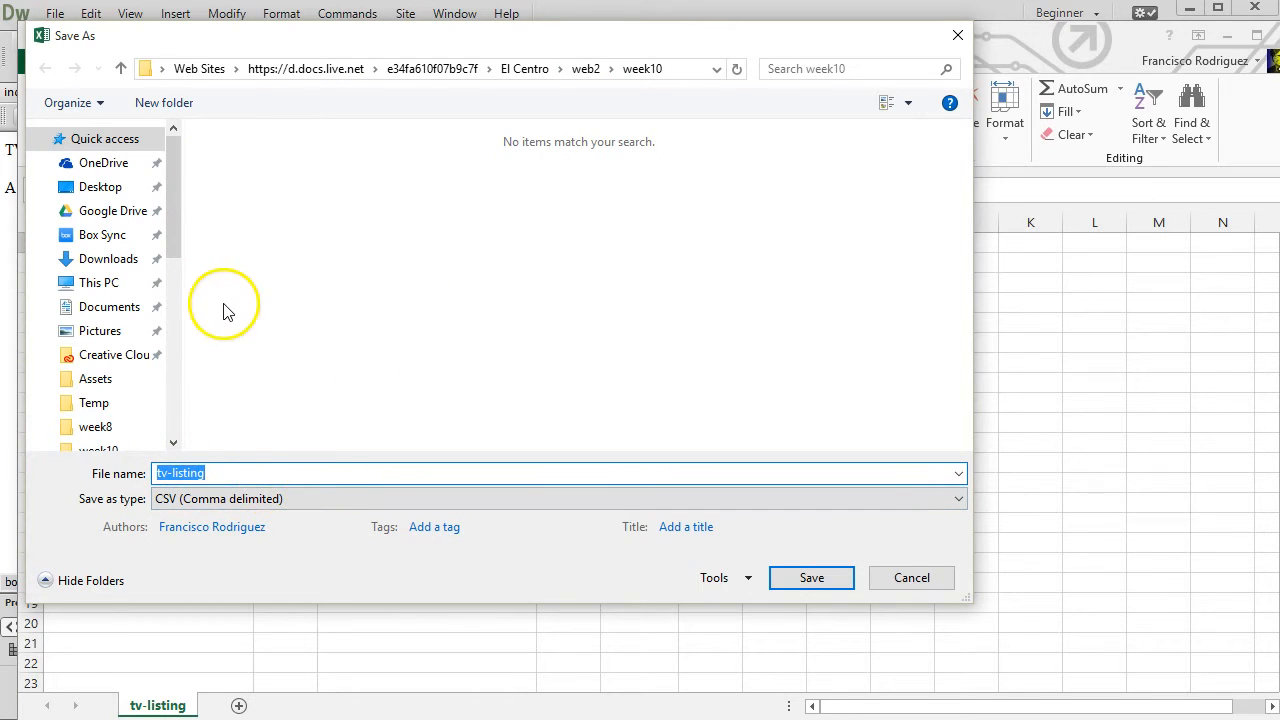
Save the CSV as tv-listing2 in the week10 folder, keeping that format, and close the workbook without saving again
left_click(211, 475)
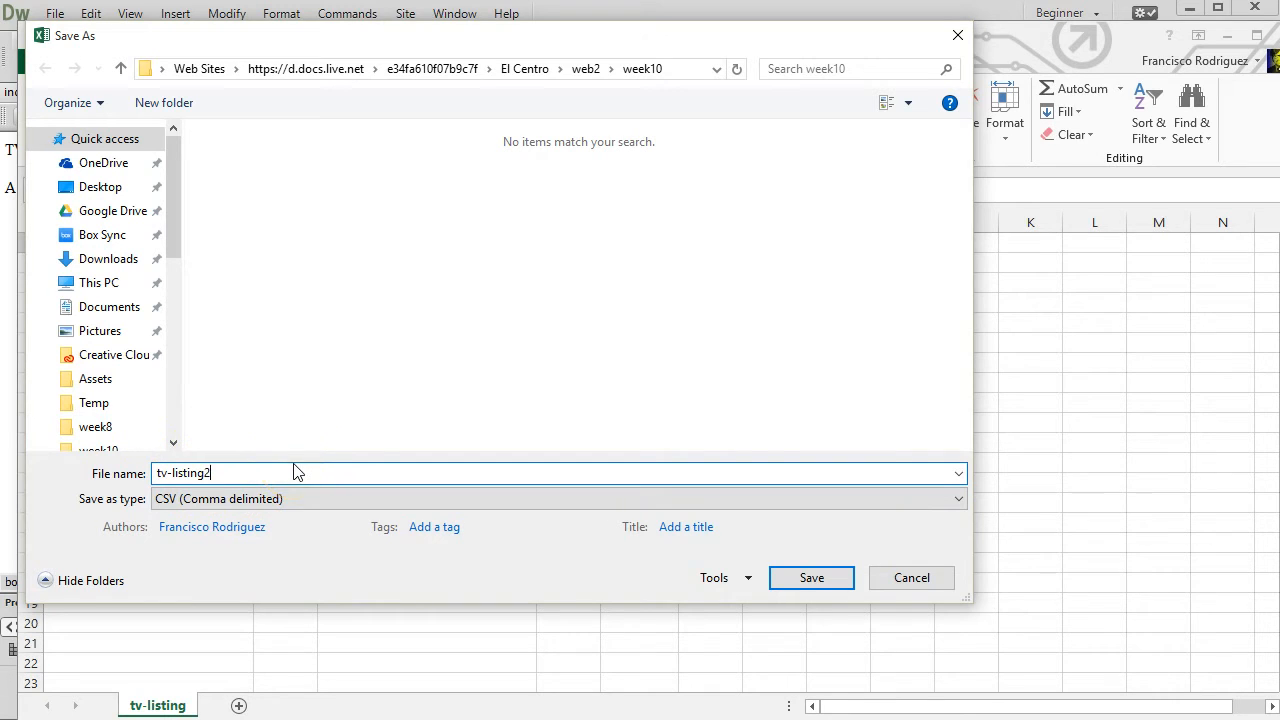
left_click(803, 580)
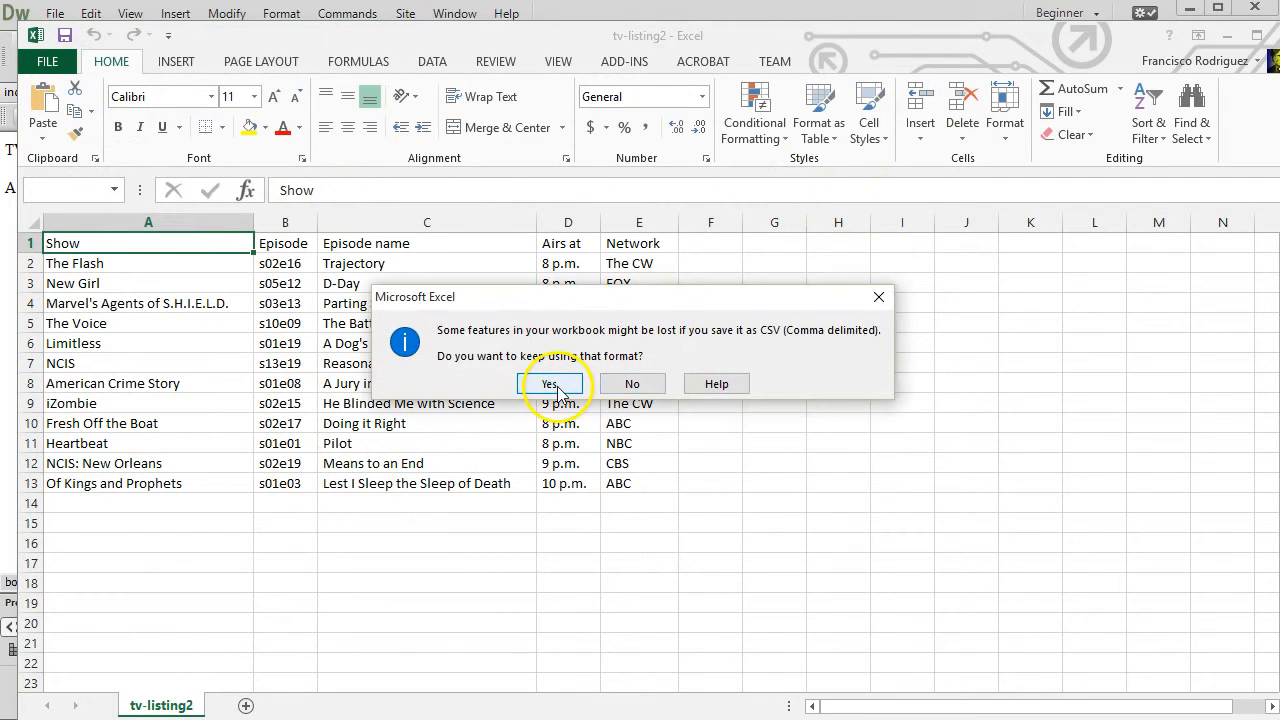
left_click(553, 384)
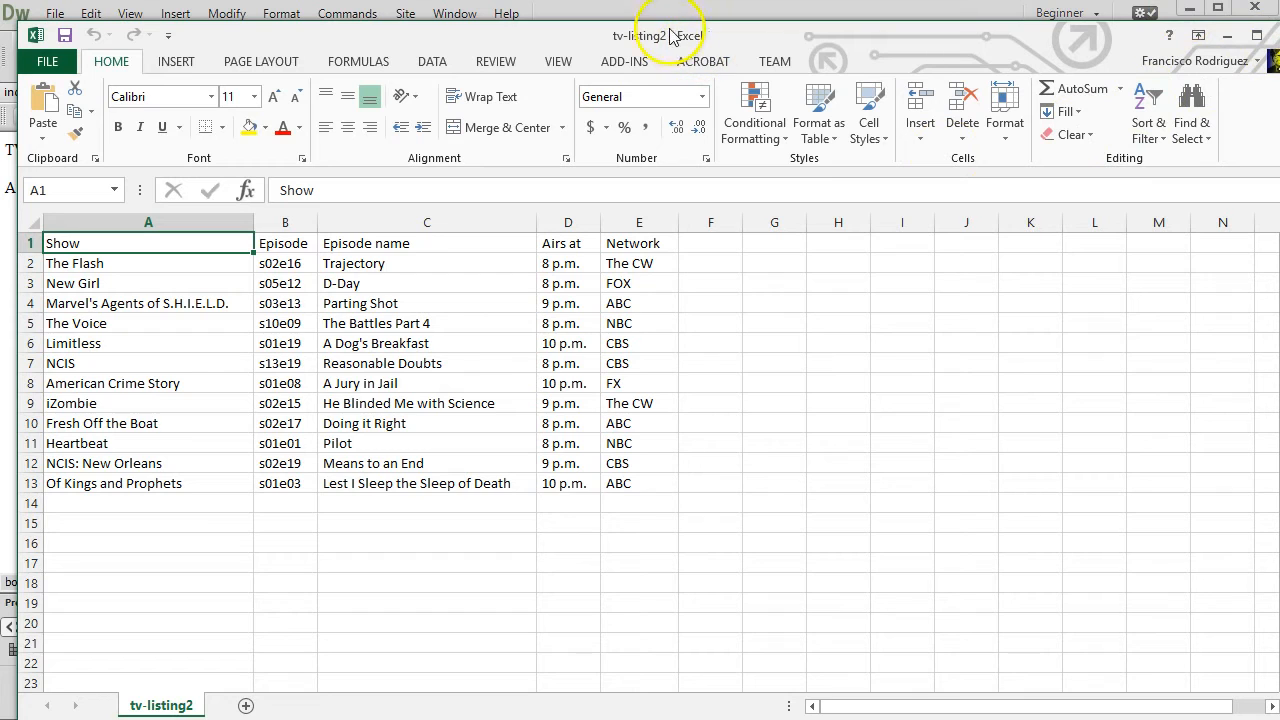
left_click(1275, 35)
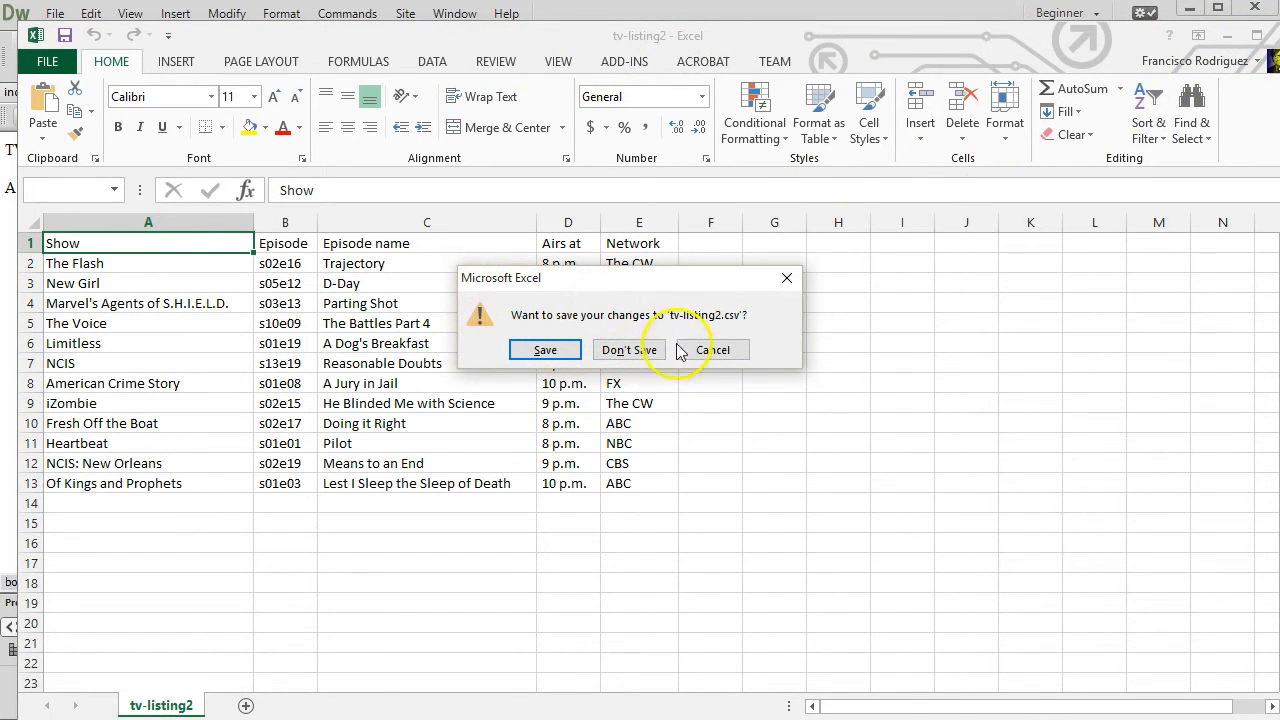
left_click(636, 349)
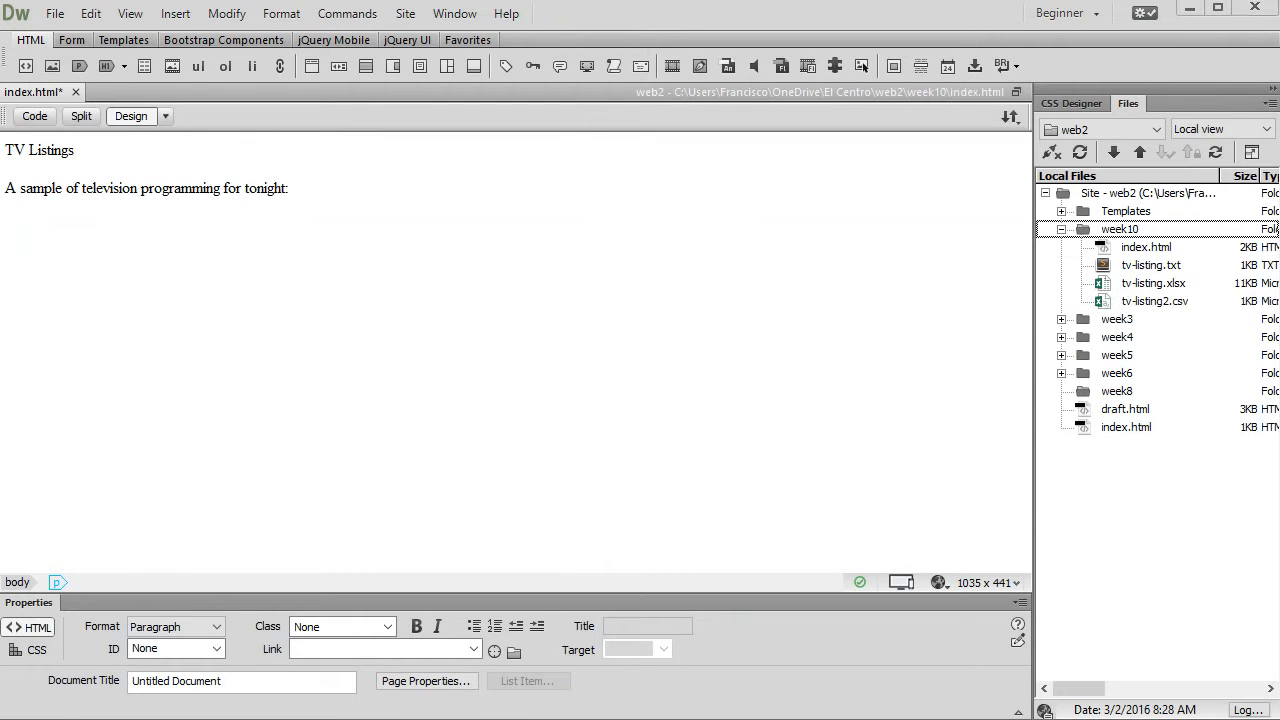
Compare the contents of tv-listing2.csv with tv-listing.txt in Sublime Text
left_click_drag(0, 135, 522, 138)
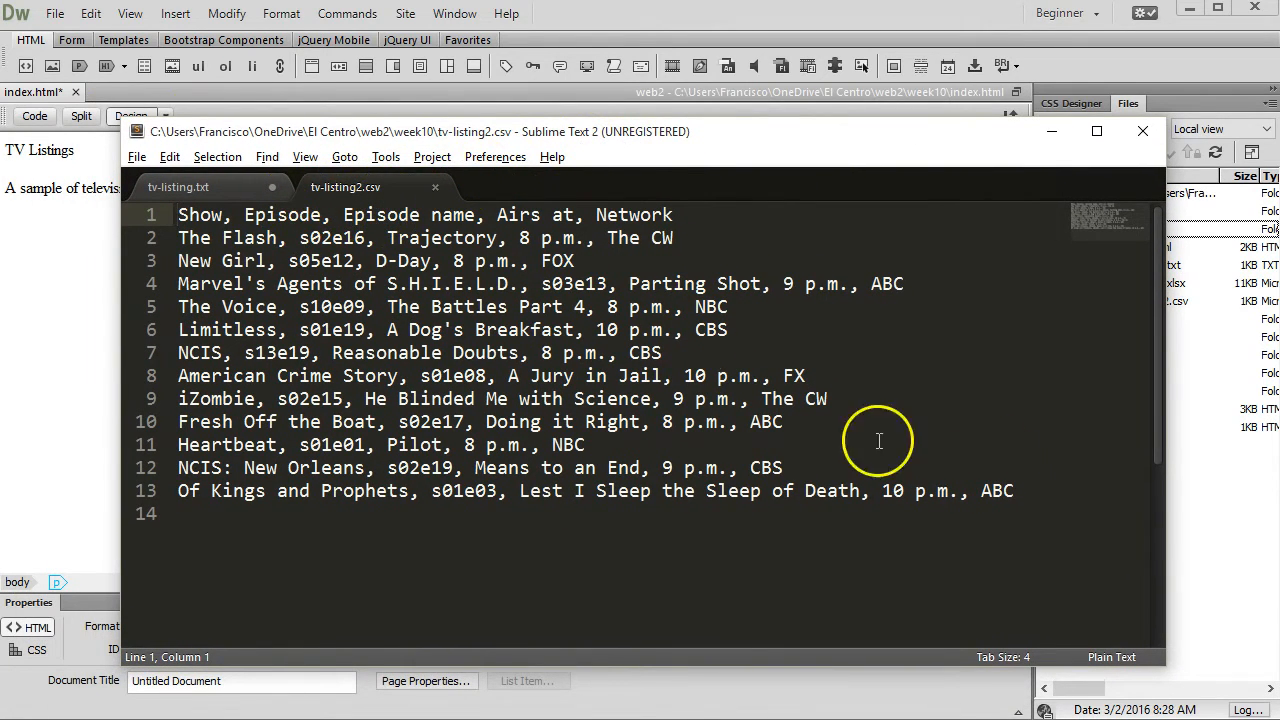
left_click(239, 188)
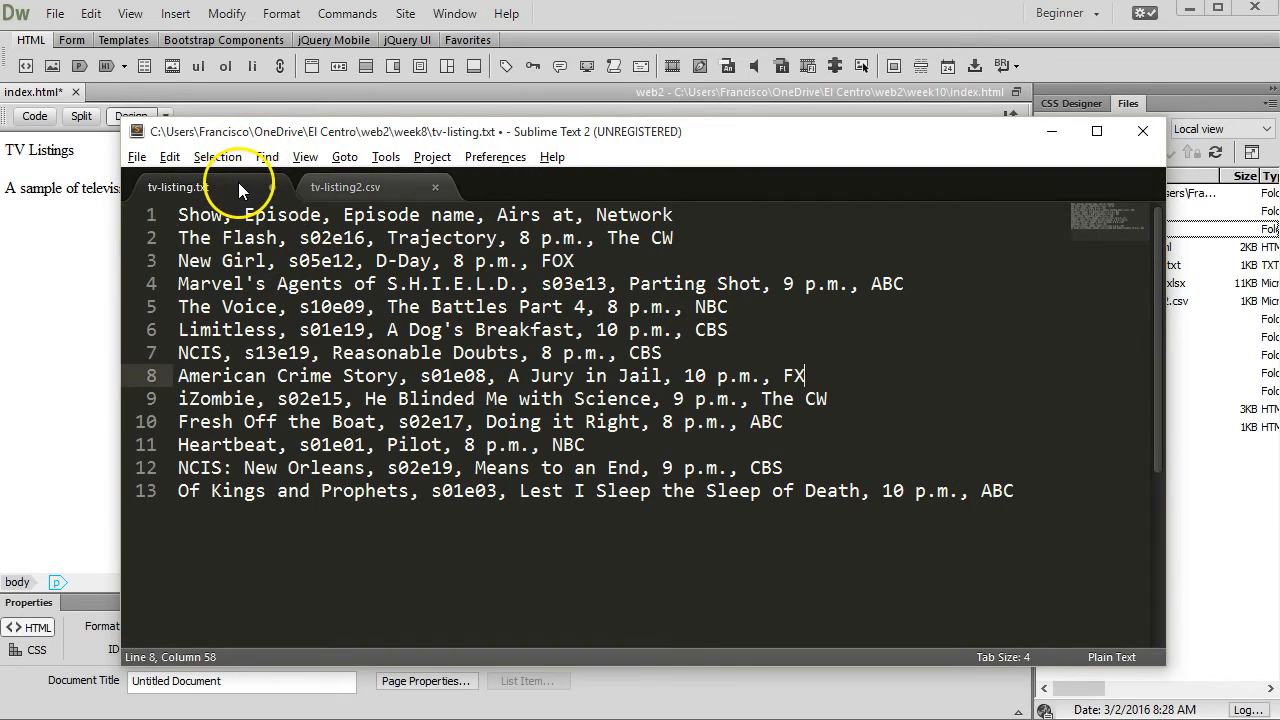
left_click(345, 188)
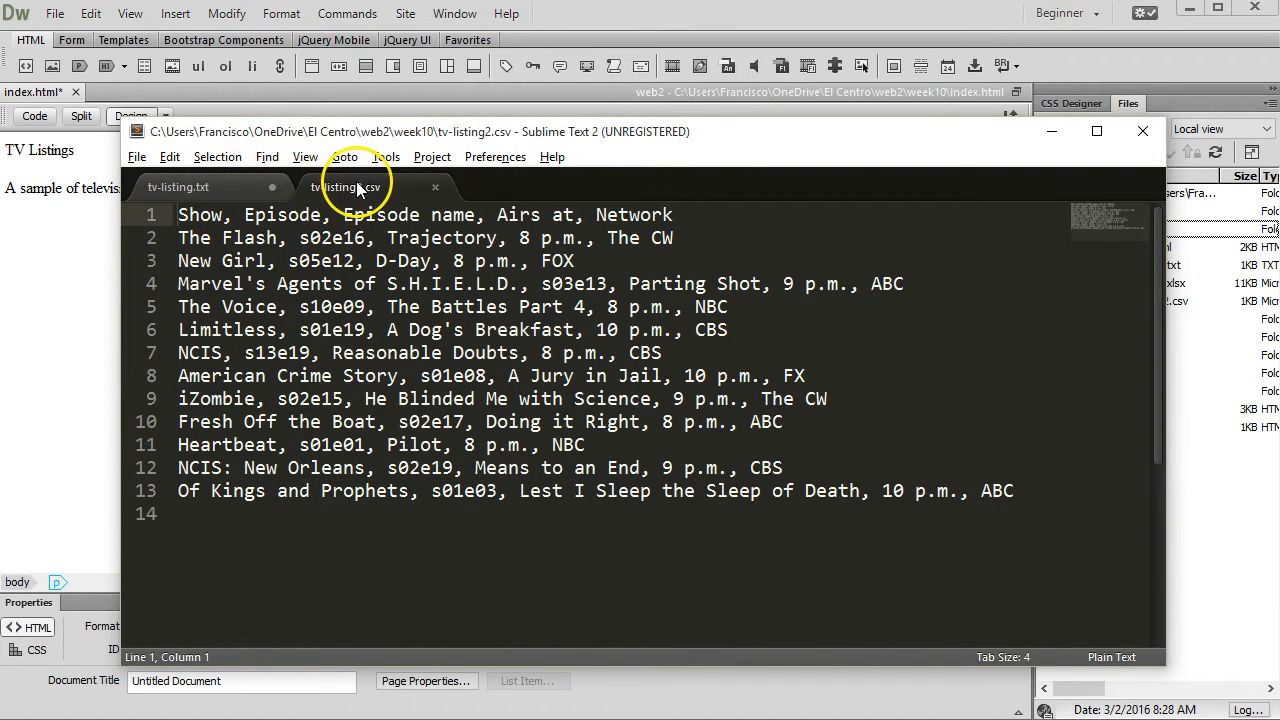
left_click(199, 187)
left_click(310, 187)
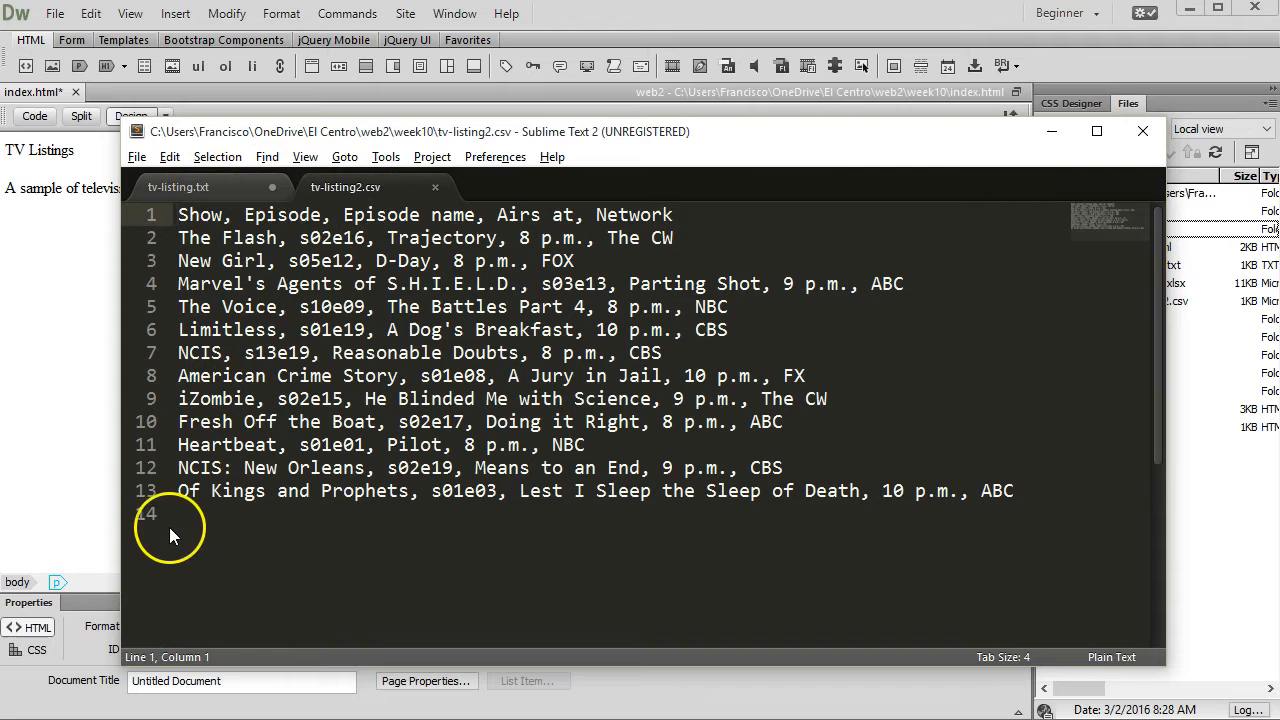
Close tv-listing2.csv and tv-listing.txt without saving changes, and close Sublime Text
left_click(435, 186)
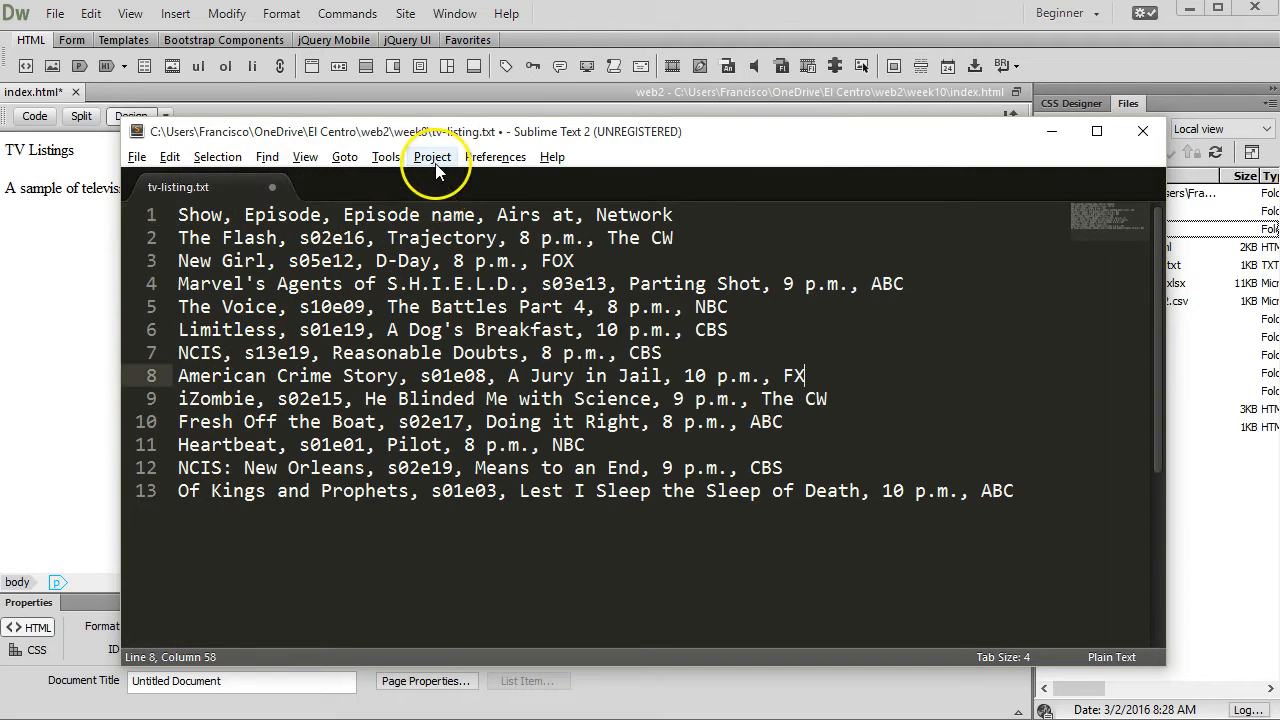
left_click(268, 187)
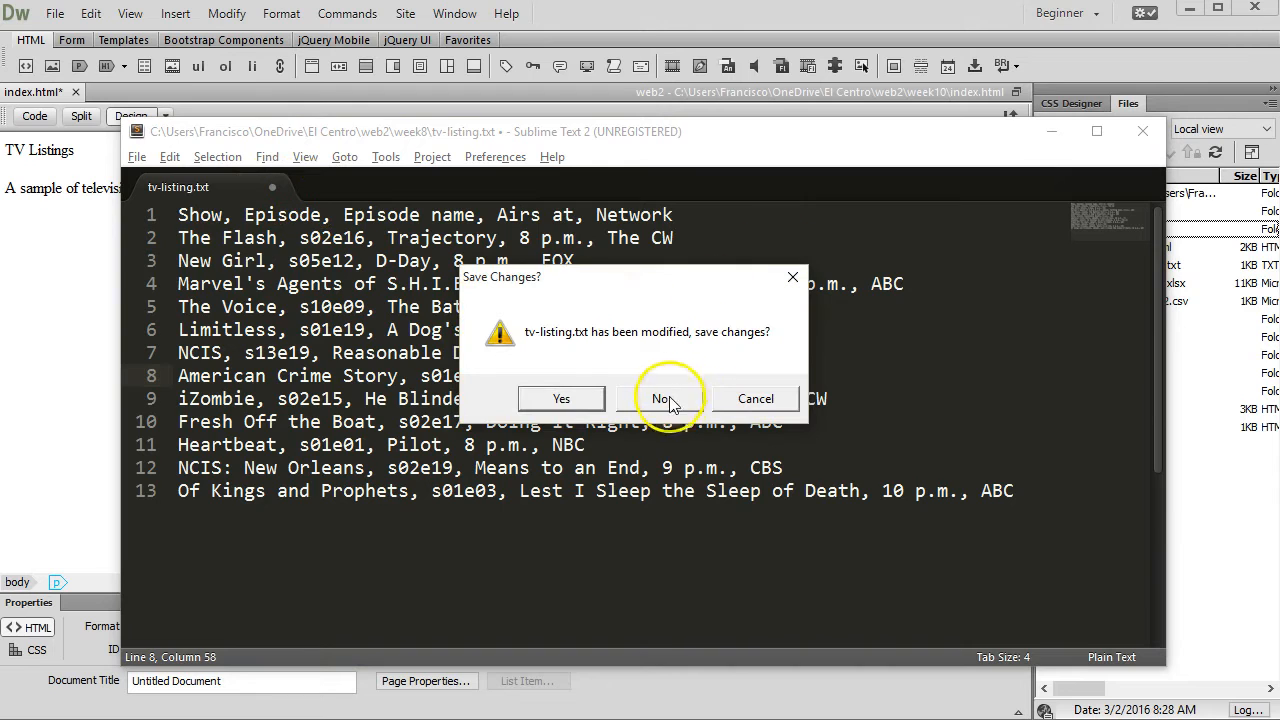
left_click(668, 400)
left_click(1143, 131)
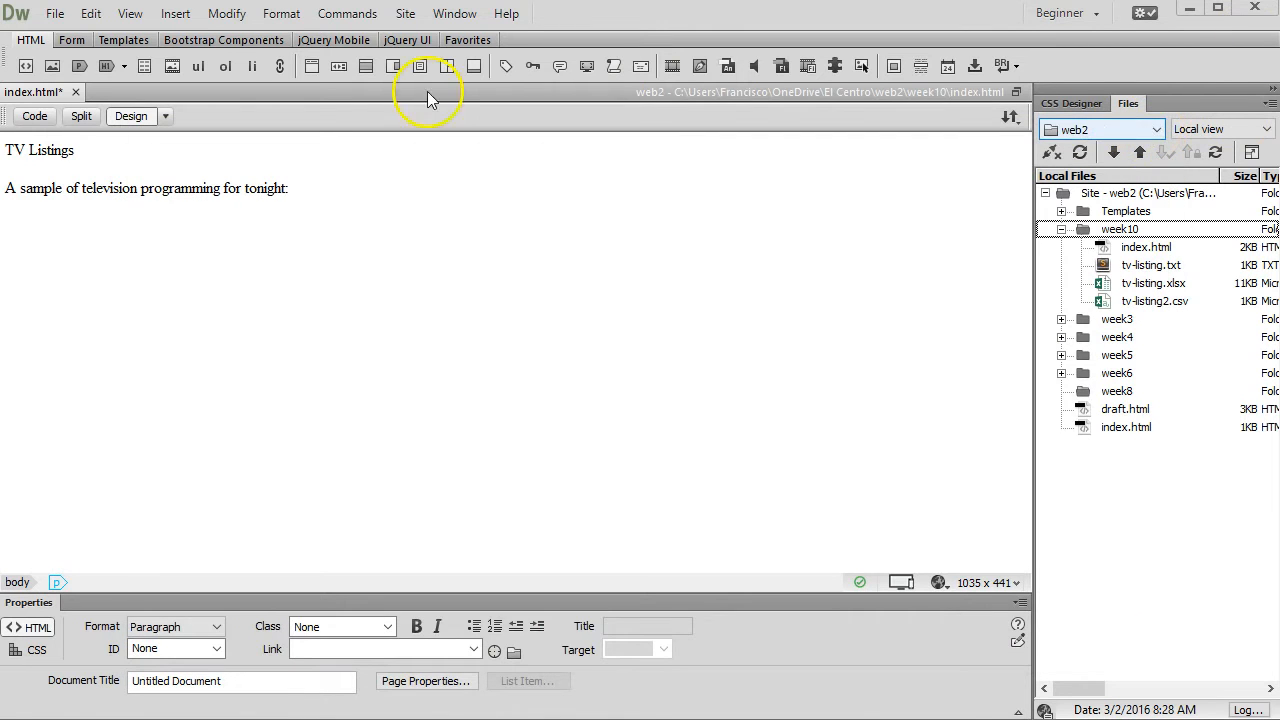
Start a tabular data import below the "A sample of television programming for tonight:" paragraph, with week10's tv-listing.txt as the data file
left_click(53, 252)
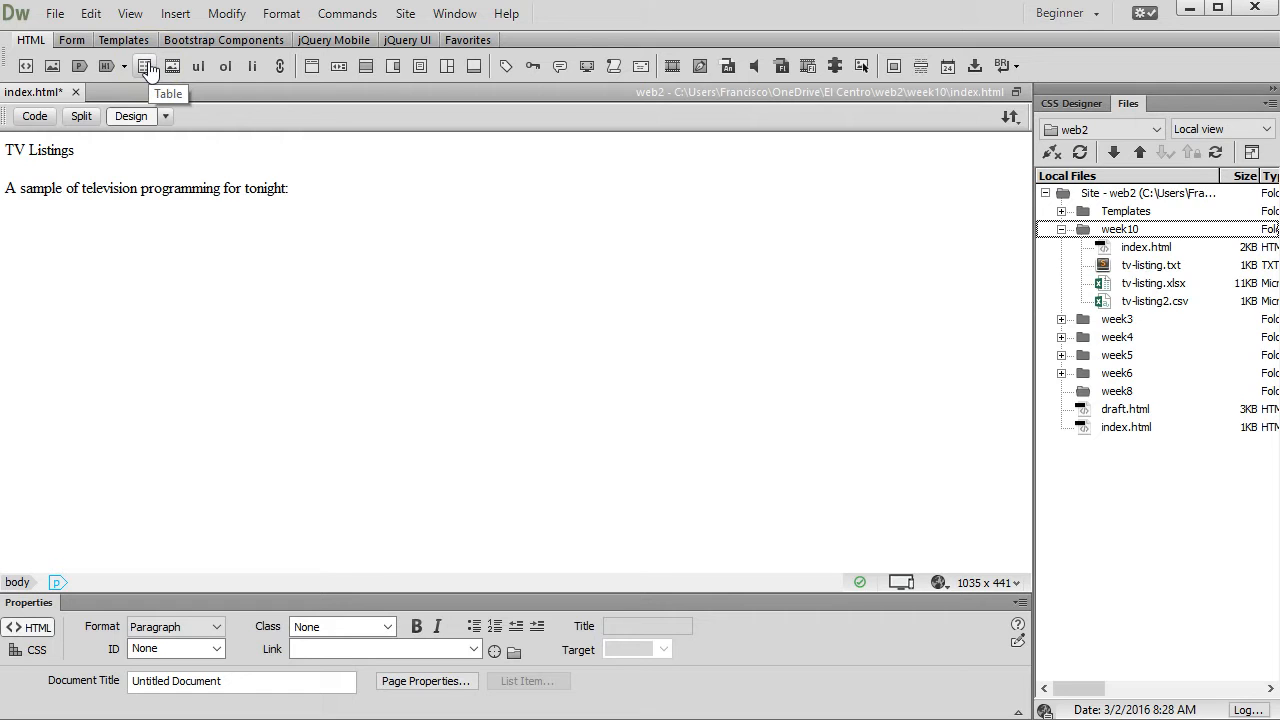
left_click(54, 14)
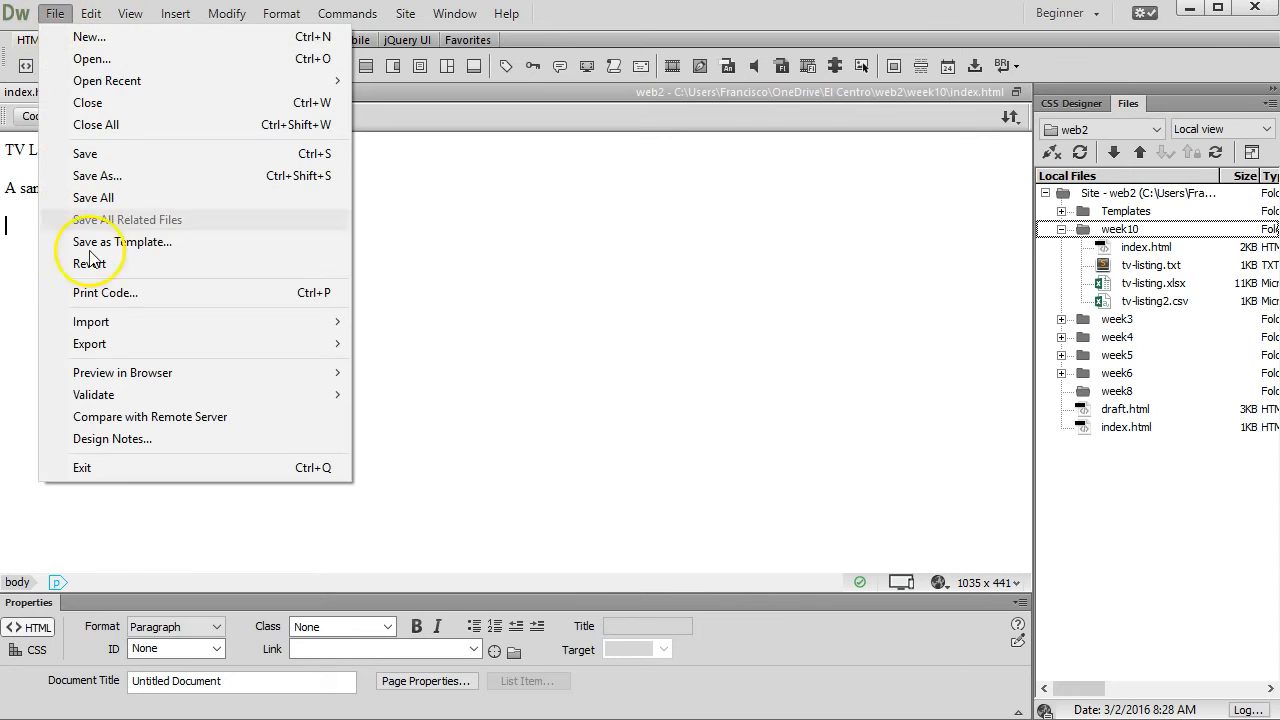
mouse_move(165, 320)
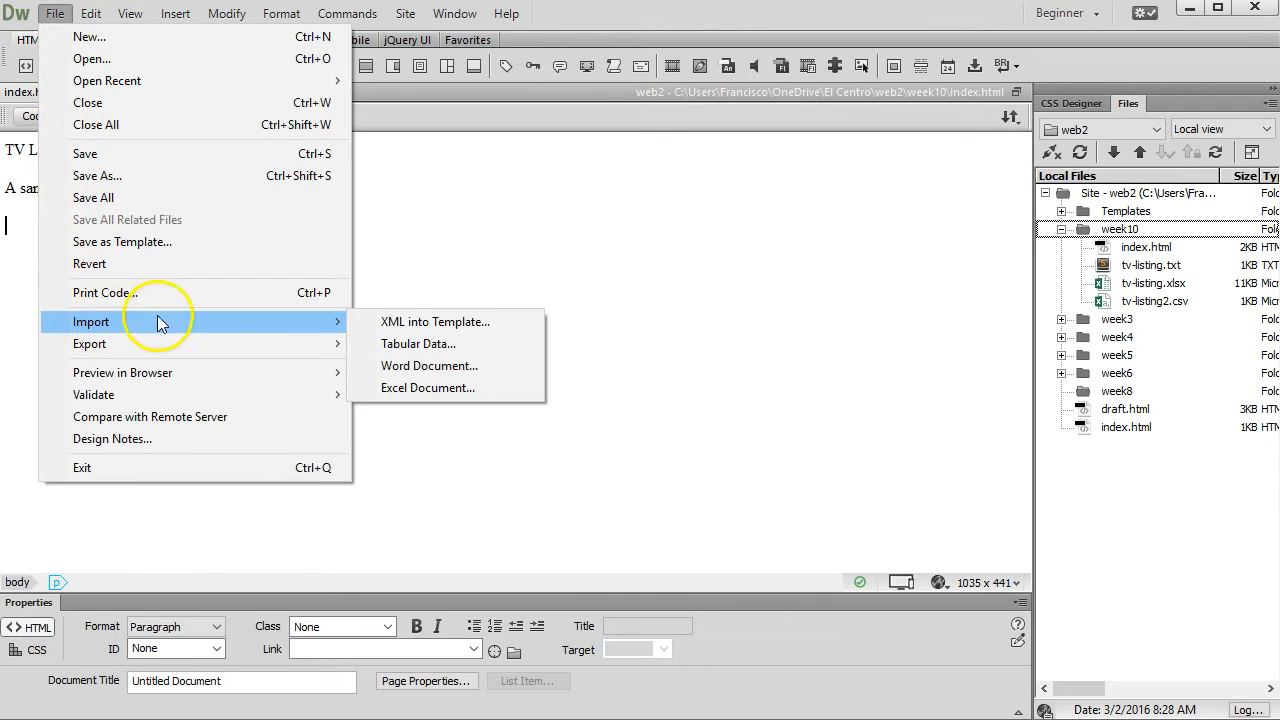
left_click(446, 346)
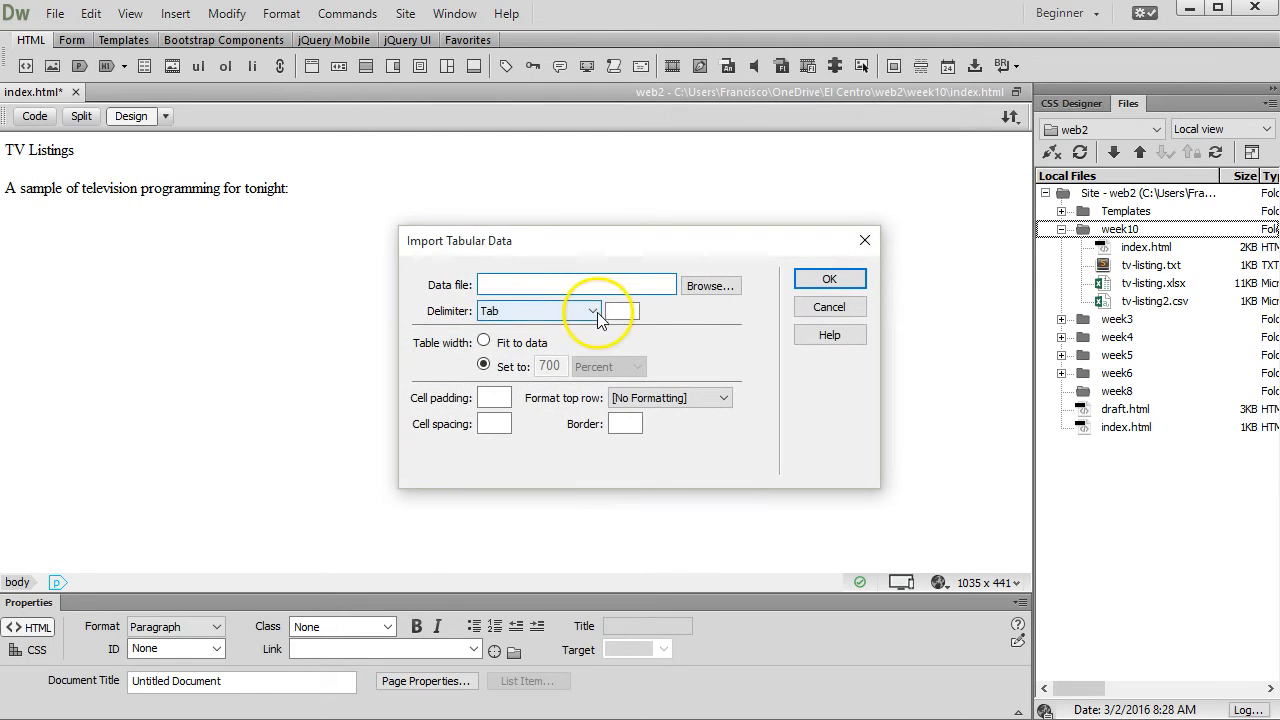
left_click(710, 286)
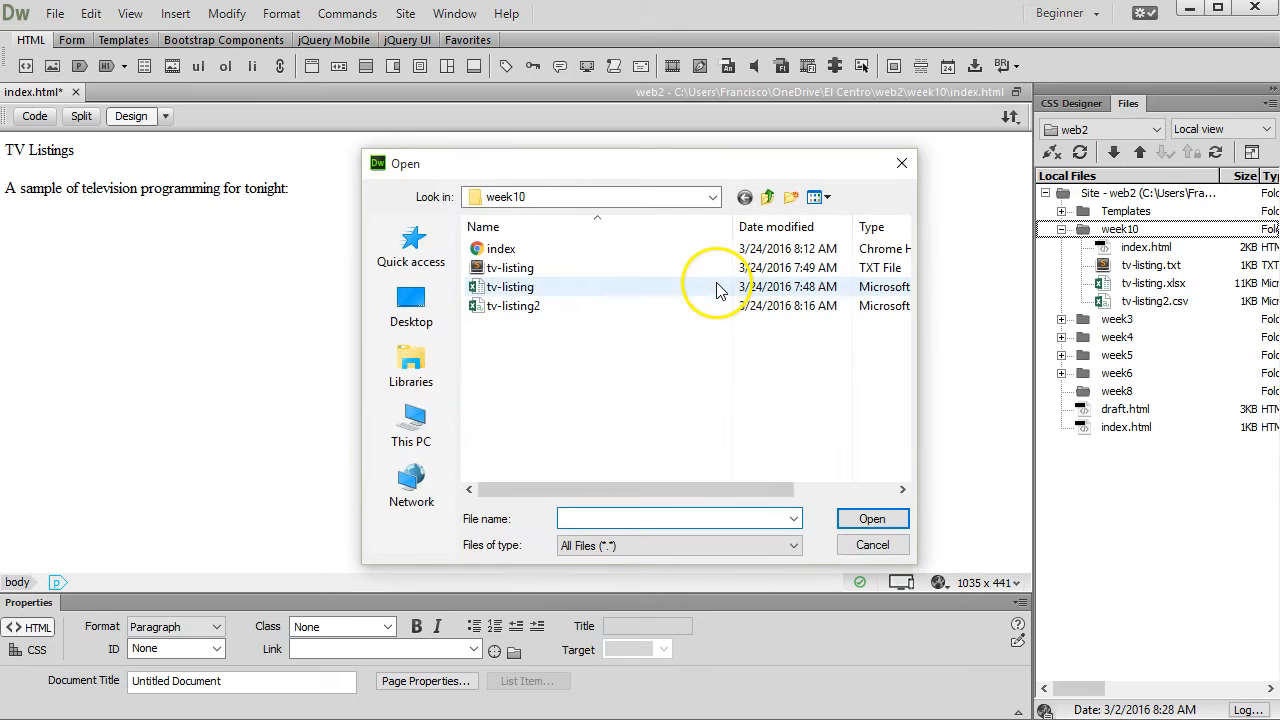
left_click(534, 272)
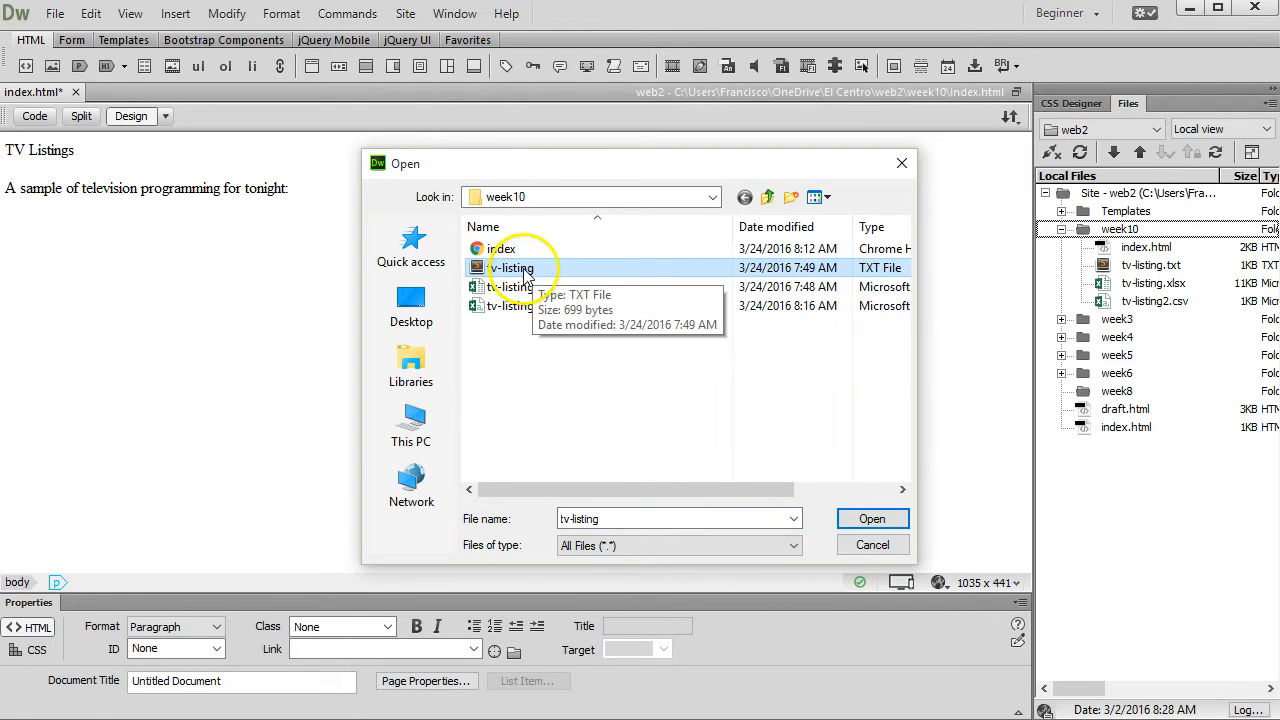
left_click(518, 310)
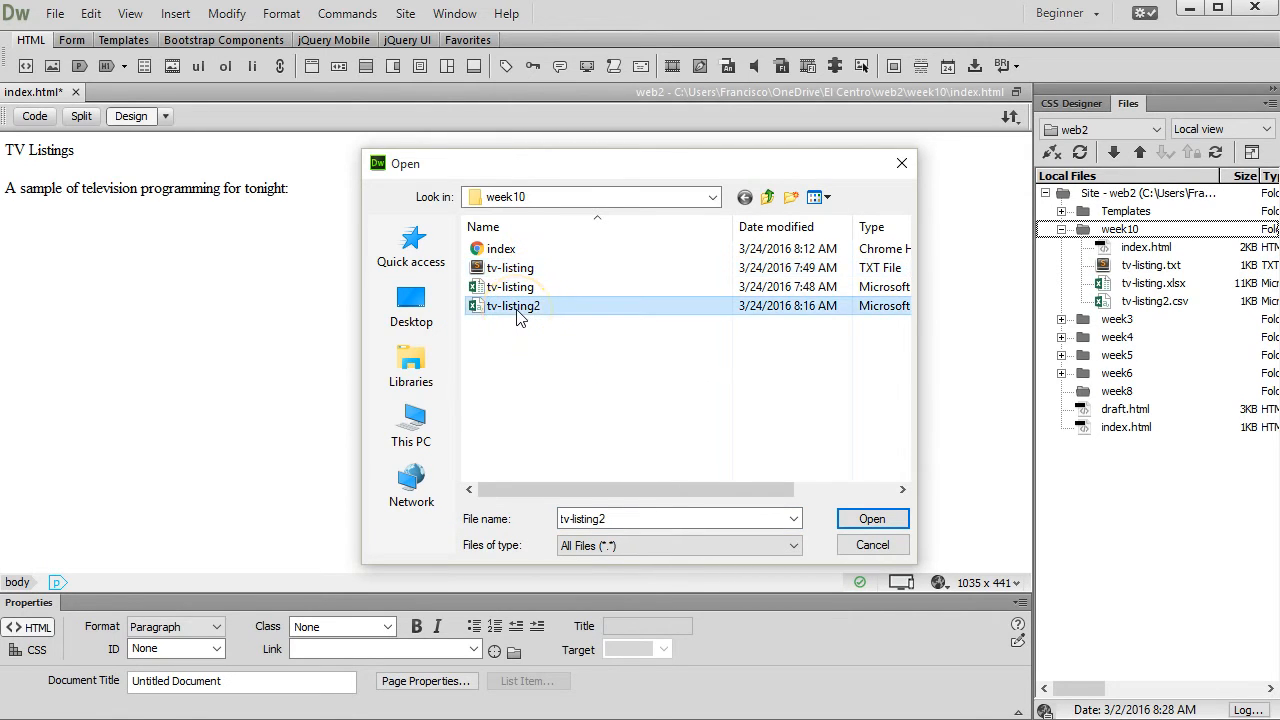
left_click(486, 286)
left_click(508, 268)
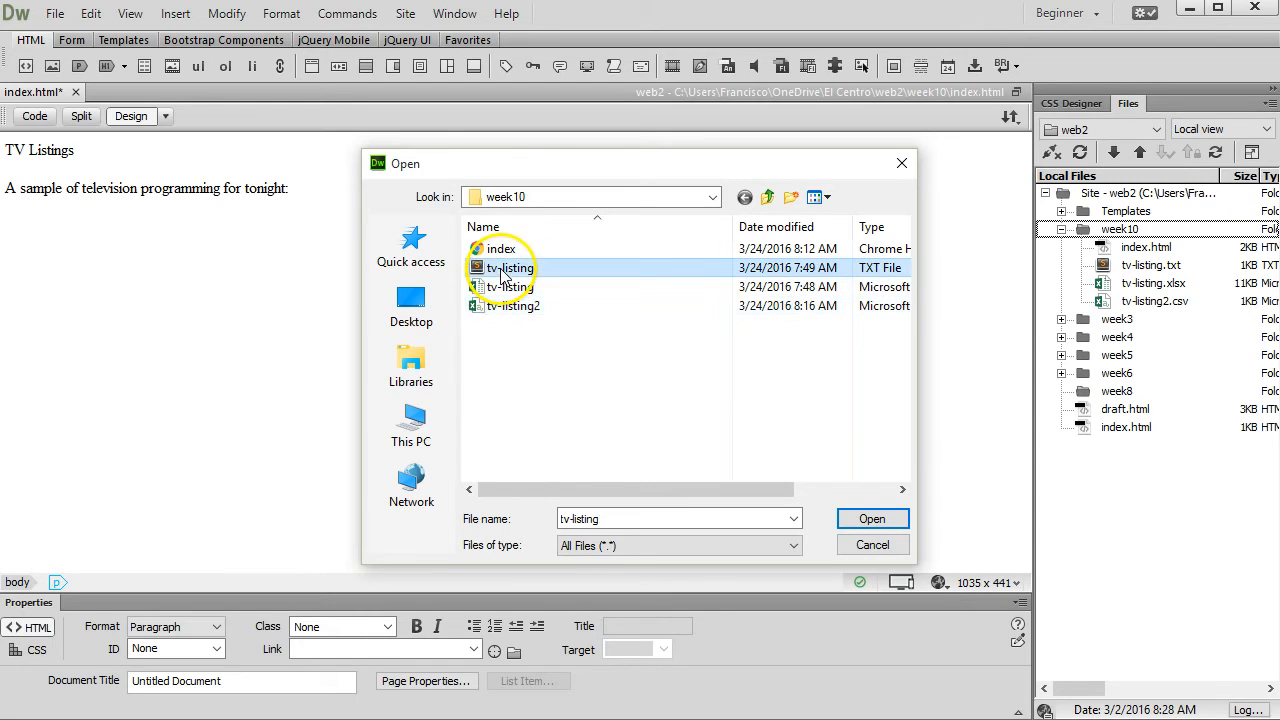
left_click(531, 272)
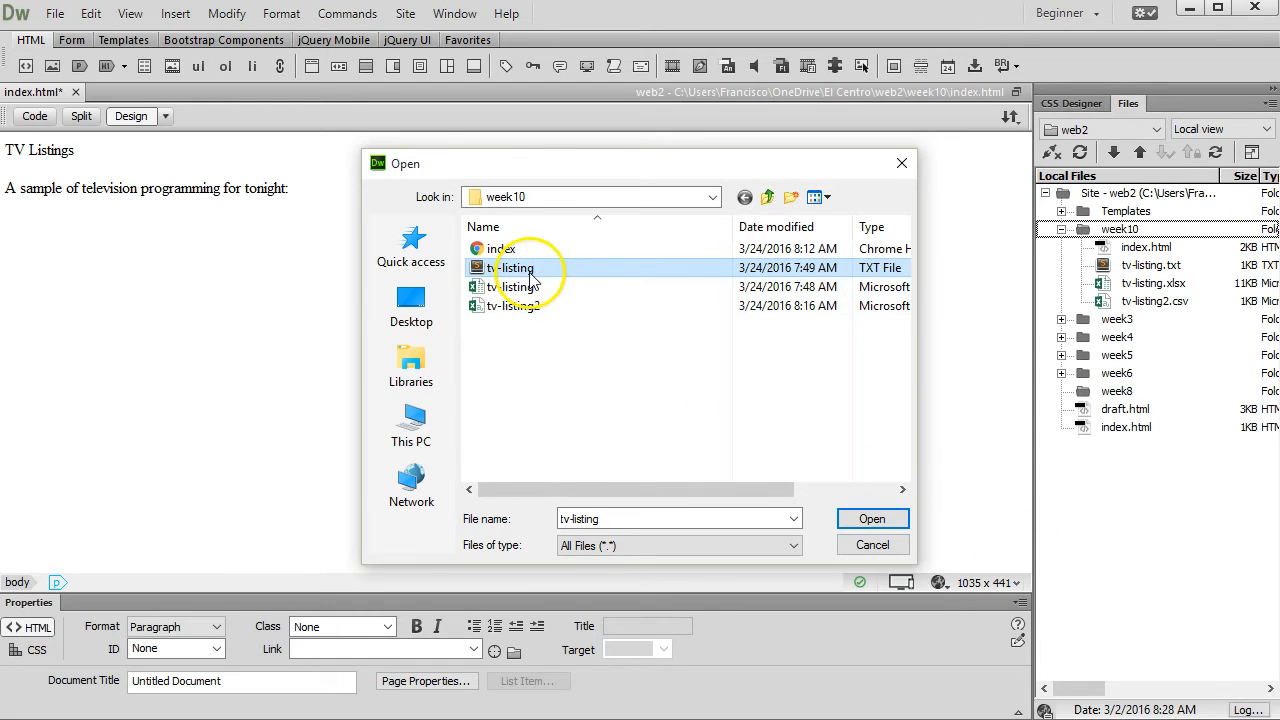
left_click(871, 518)
Set the delimiter for the imported tabular data to Comma
left_click(585, 311)
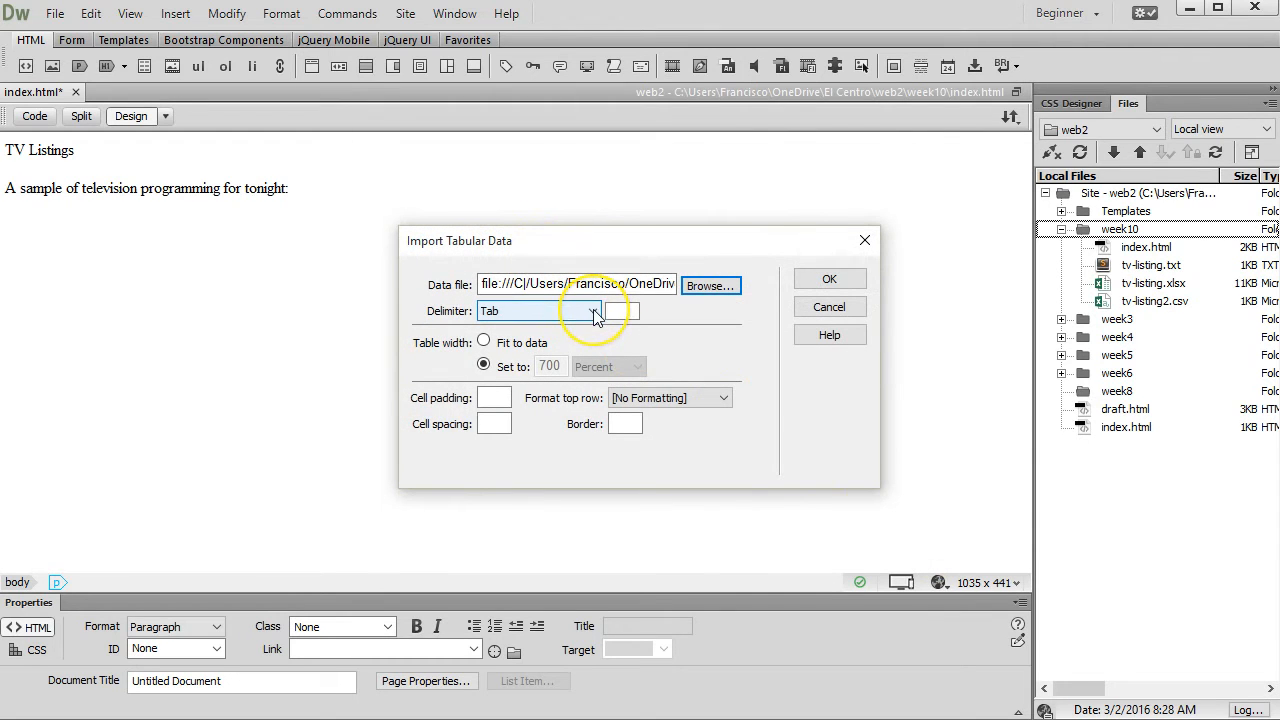
left_click(594, 313)
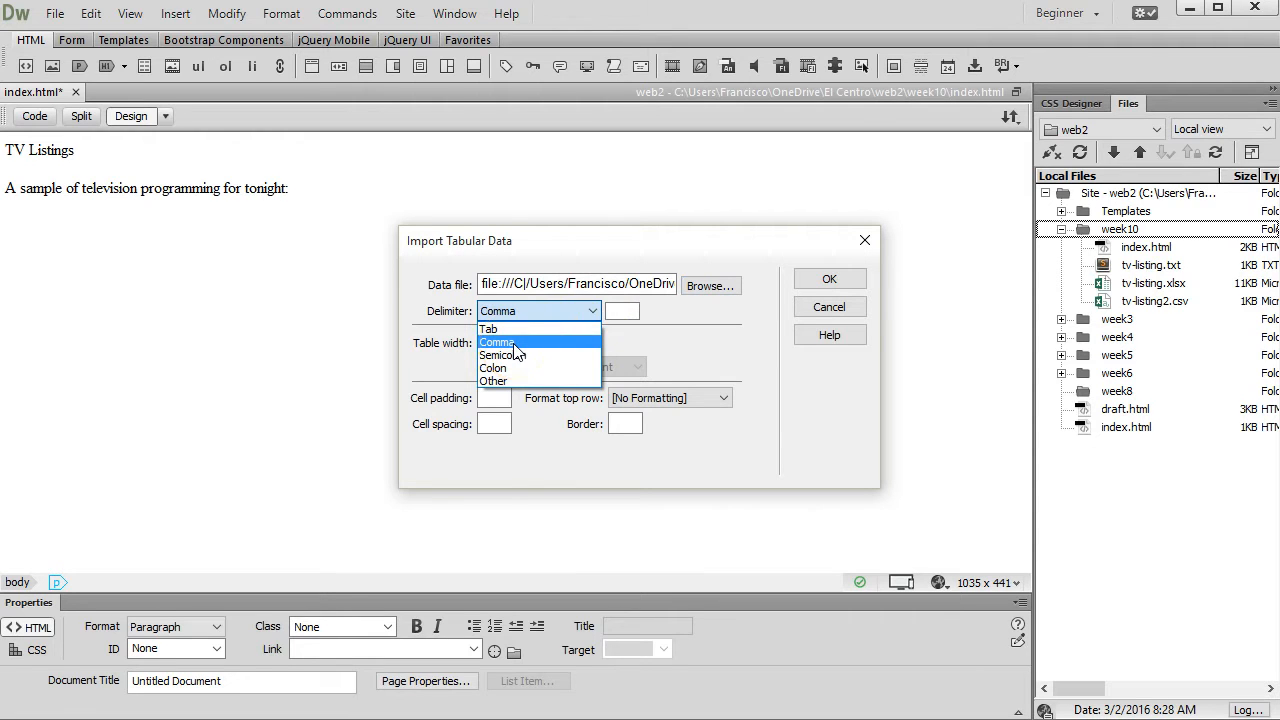
left_click(515, 342)
left_click(583, 312)
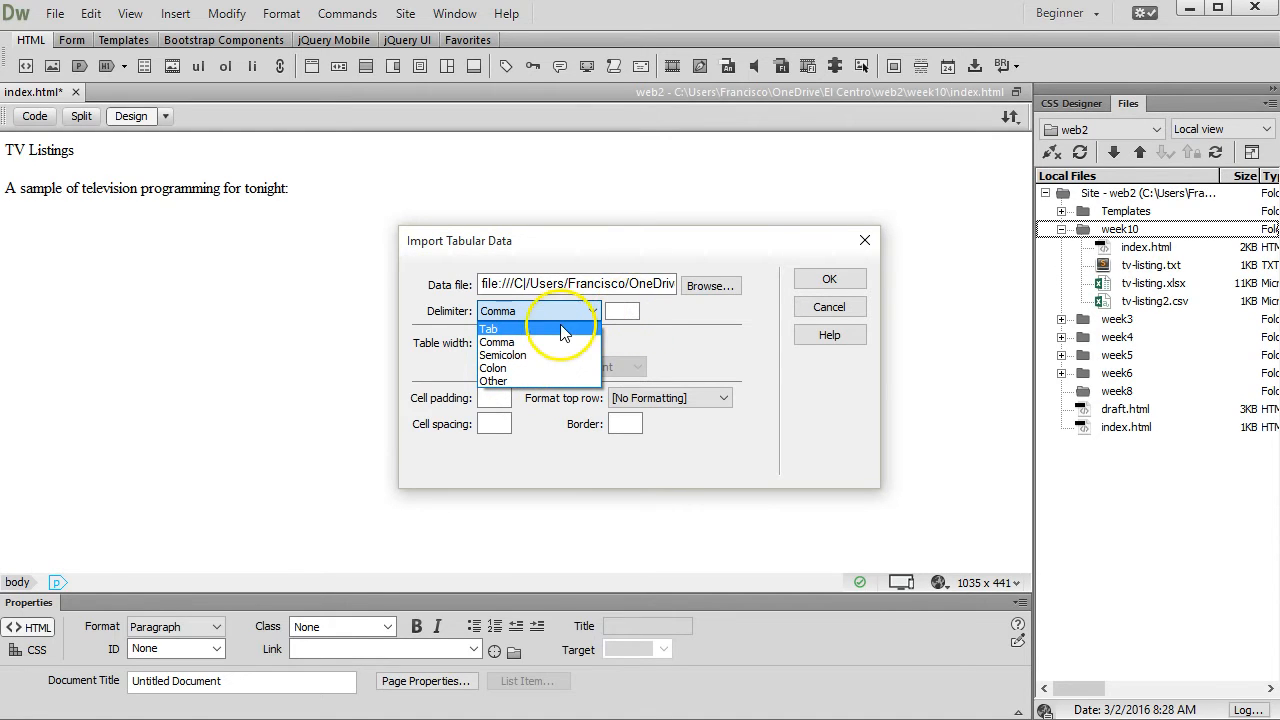
left_click(531, 343)
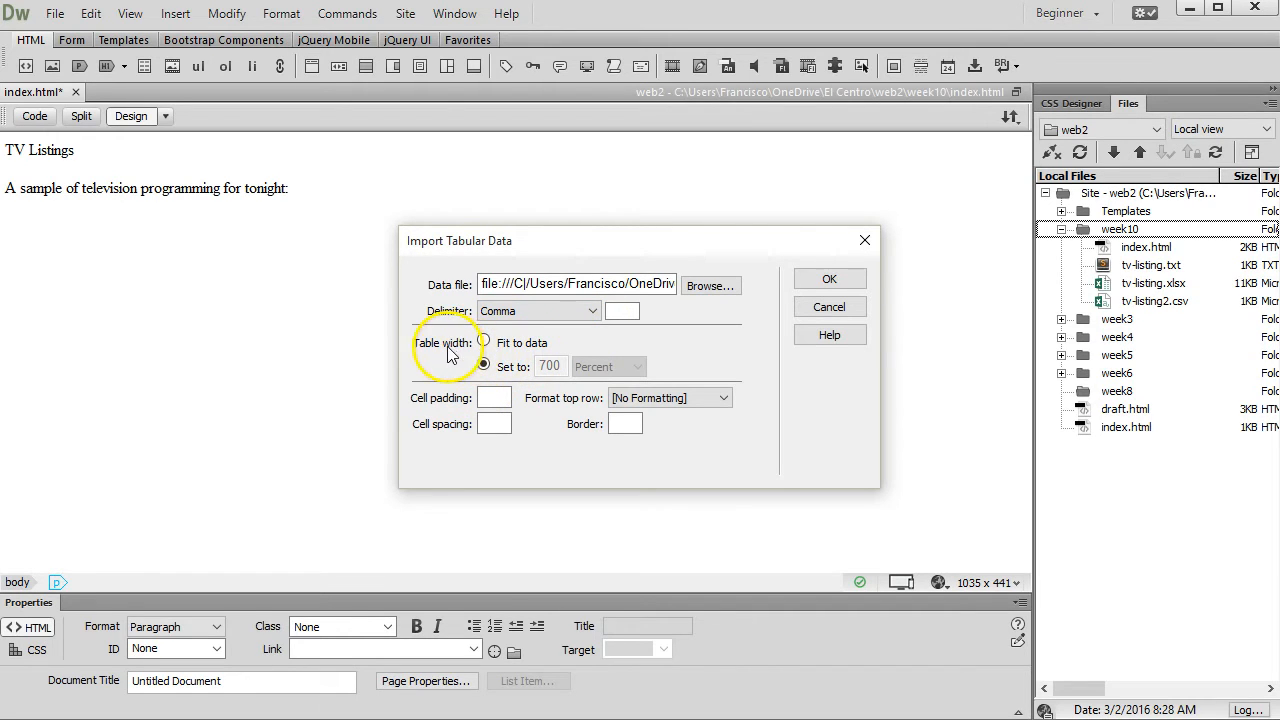
Set the table width to 80 percent with cell padding and cell spacing of 5, and import the listings
left_click(512, 368)
left_click_drag(525, 365, 577, 370)
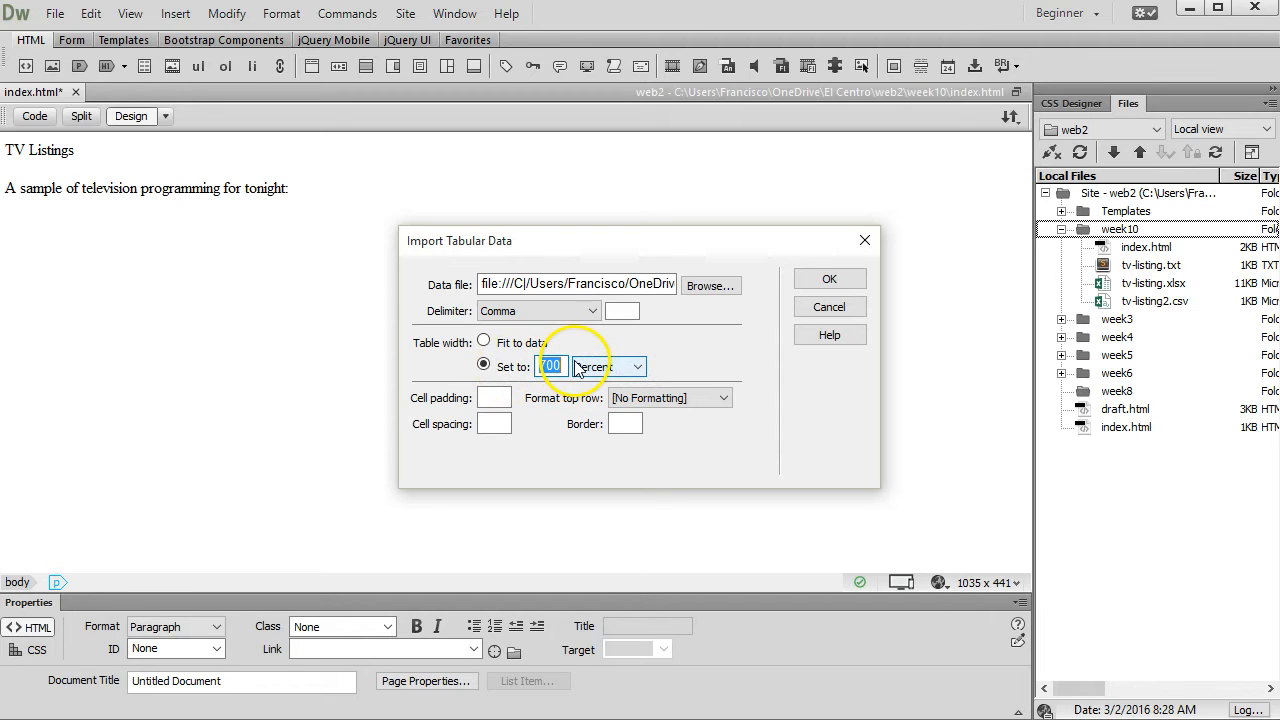
type("80")
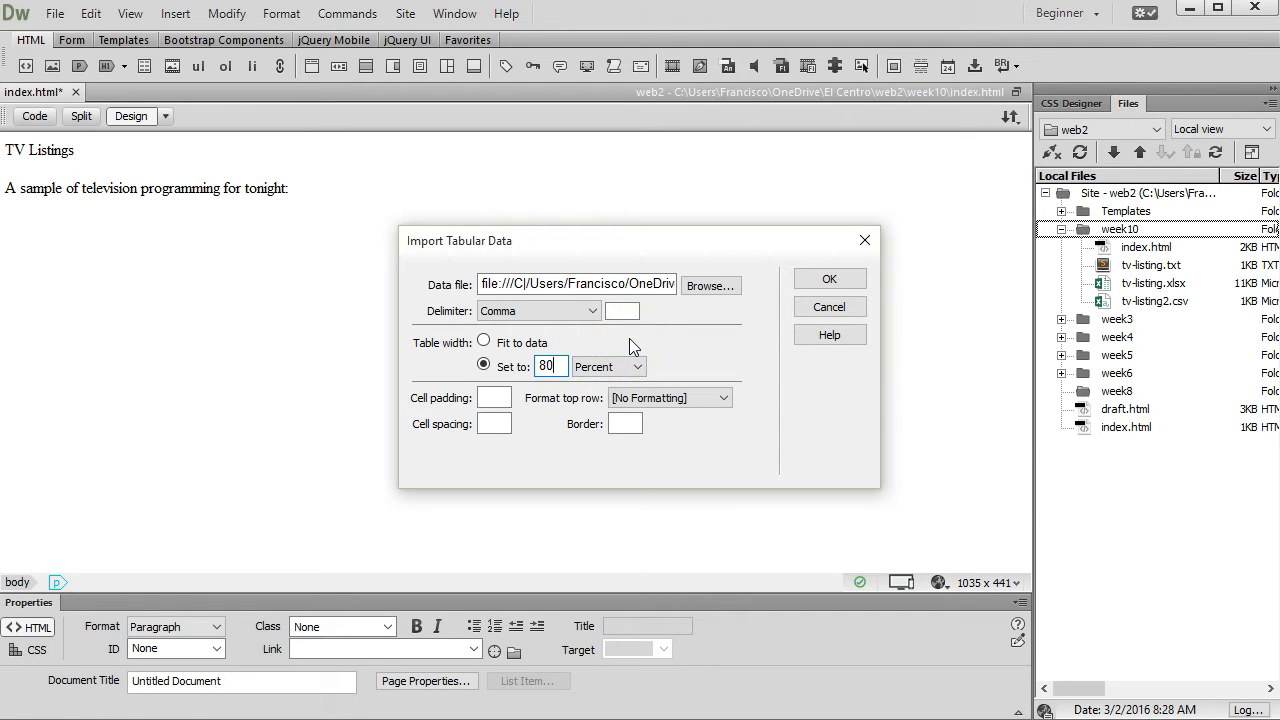
left_click(495, 397)
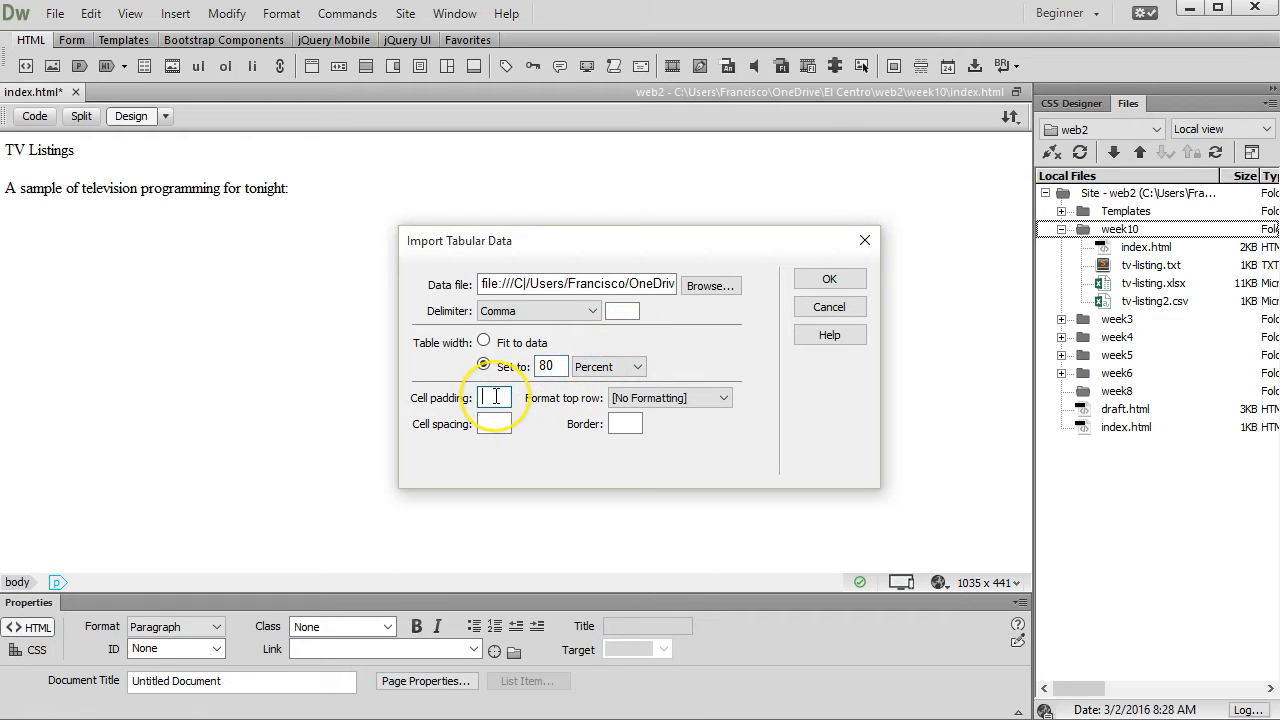
left_click(495, 424)
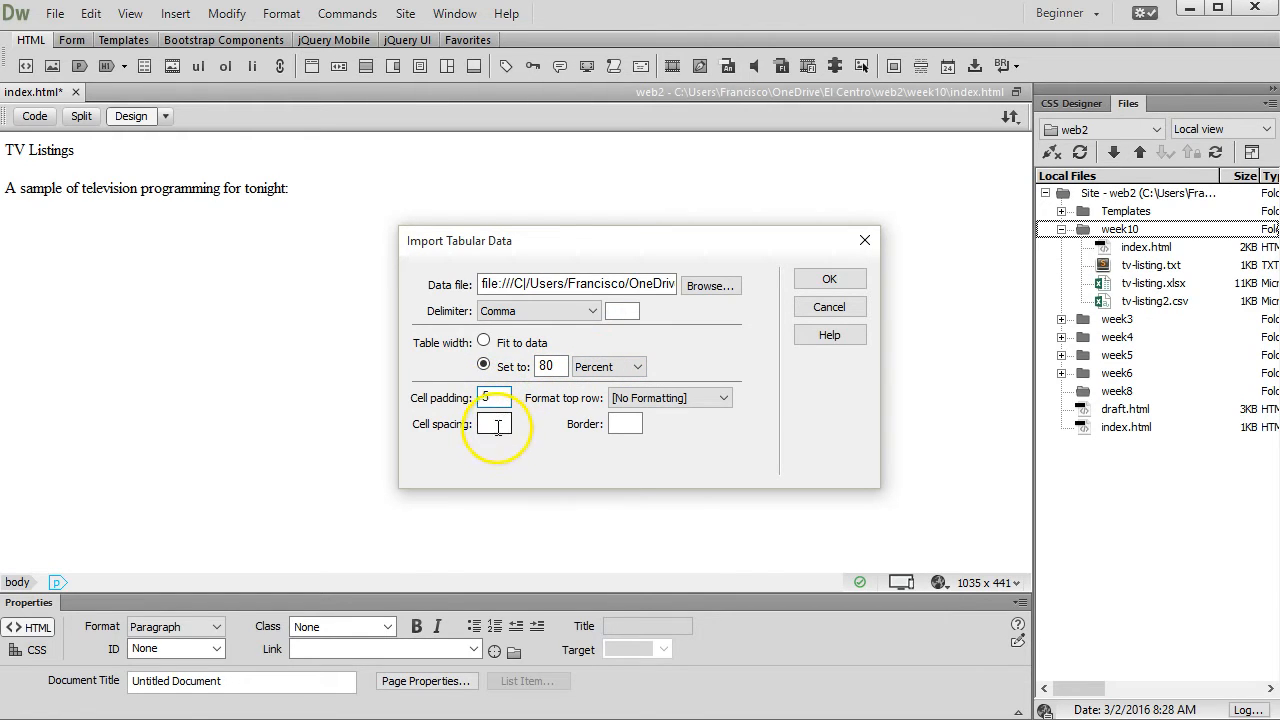
left_click(625, 424)
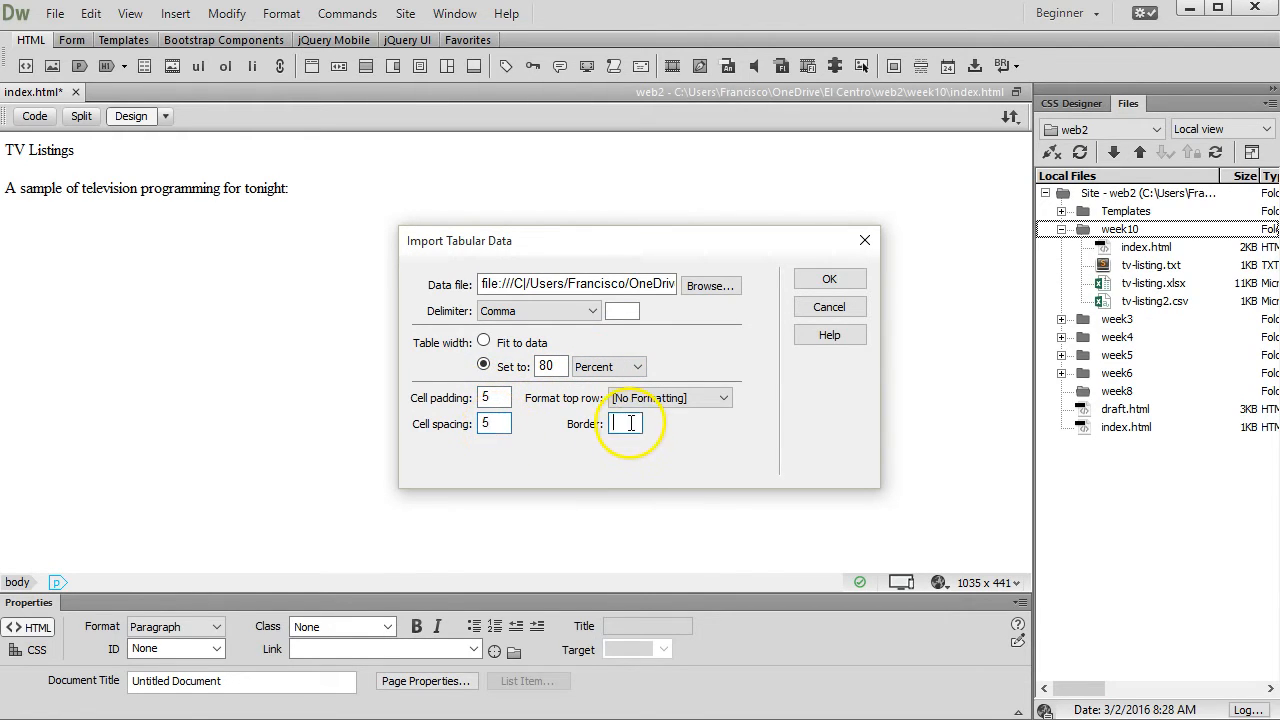
left_click(830, 280)
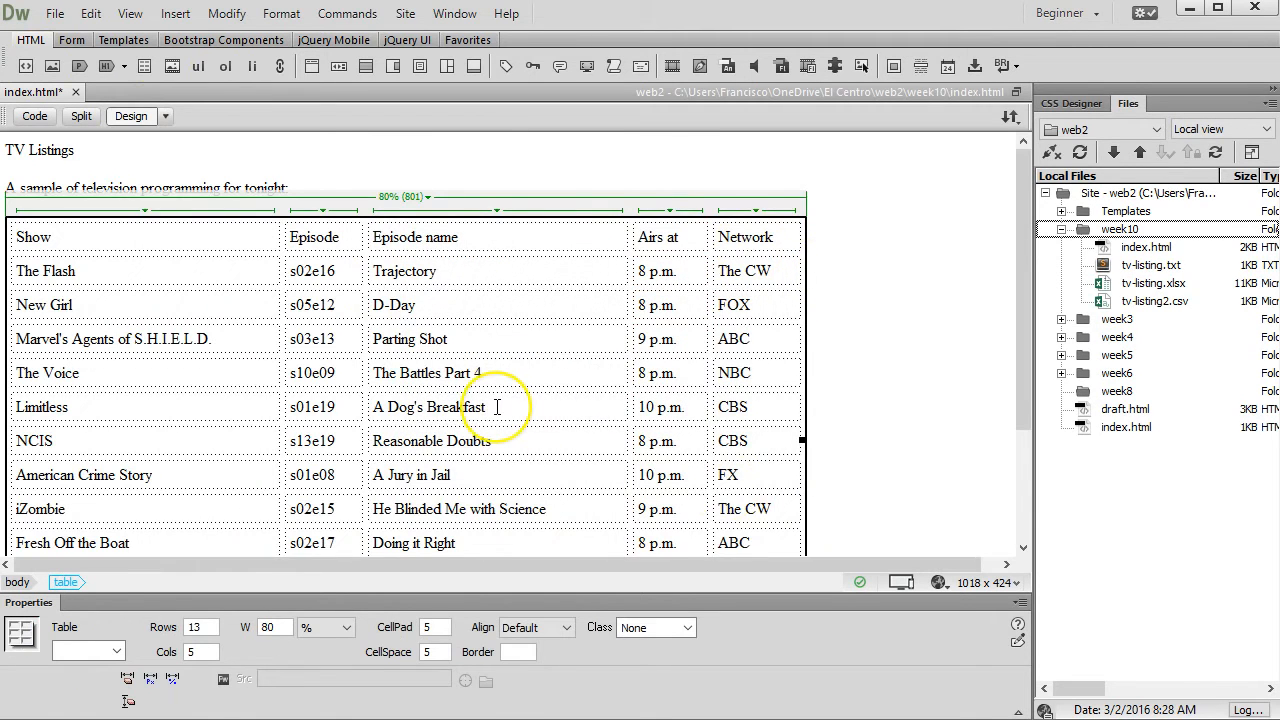
Align the imported TV listings table to the center of the page
scroll(497, 407, "down", 3)
scroll(497, 407, "up", 2)
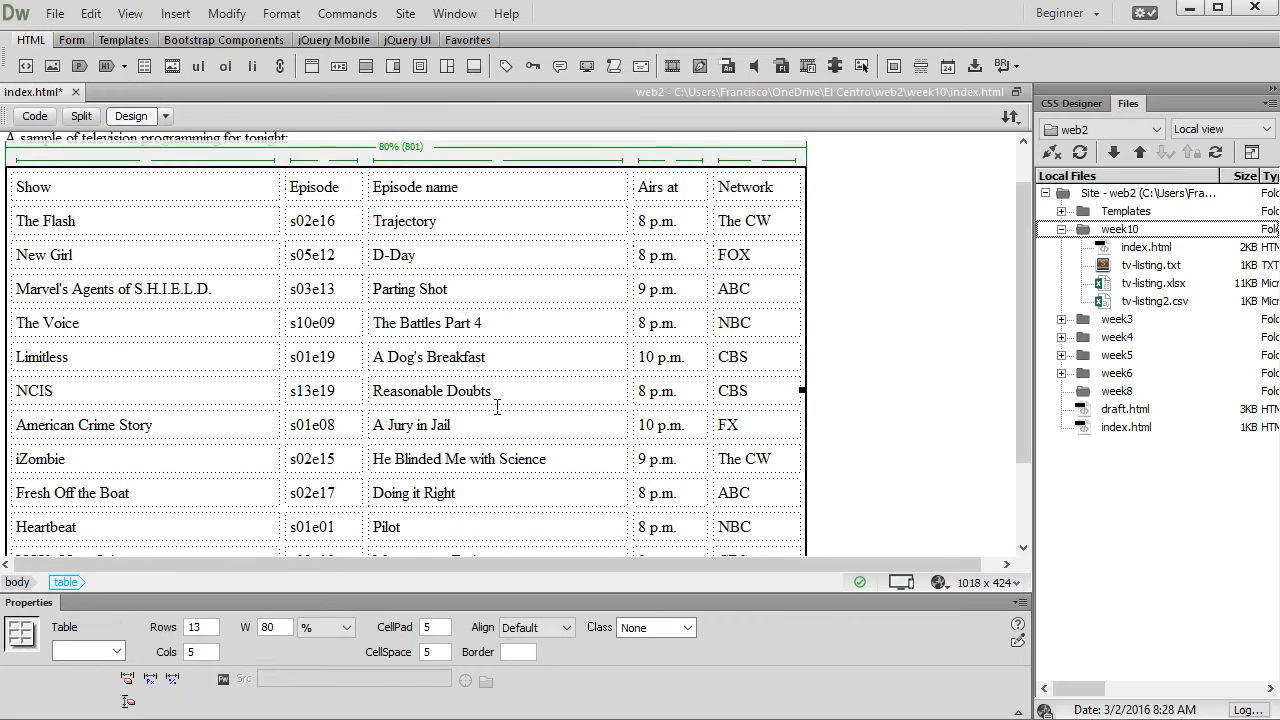
scroll(497, 407, "up", 1)
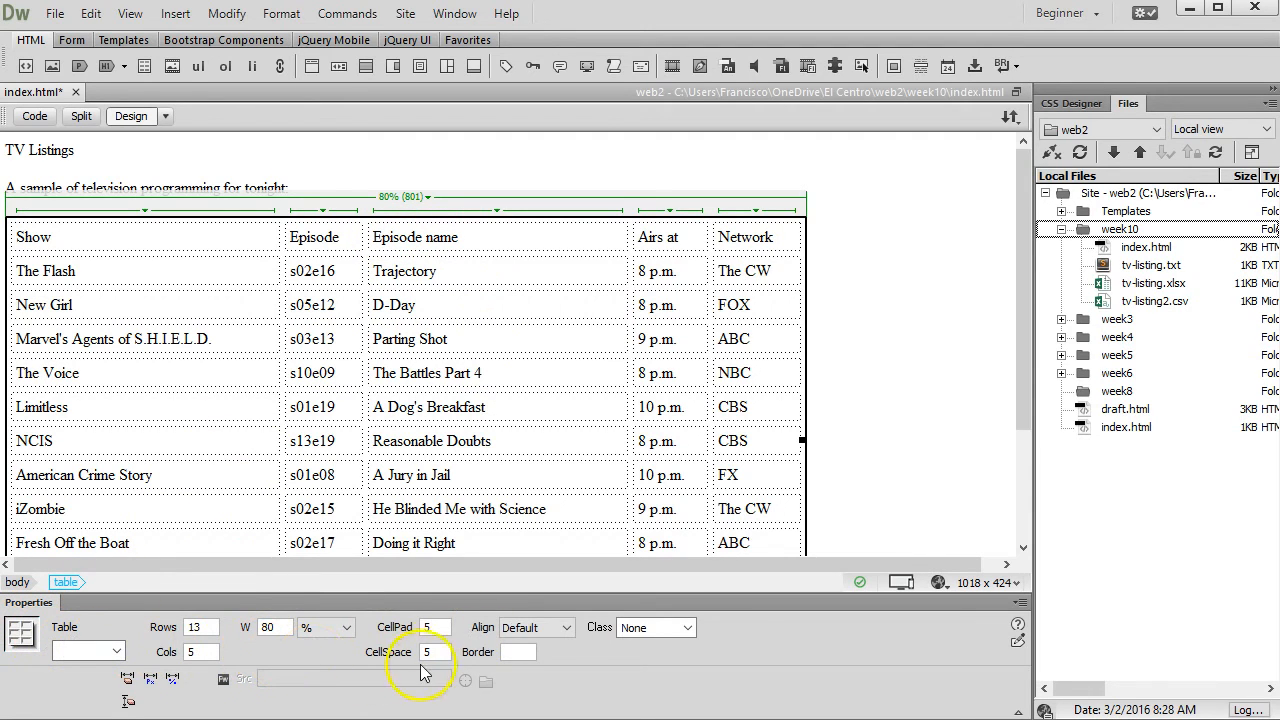
left_click(540, 628)
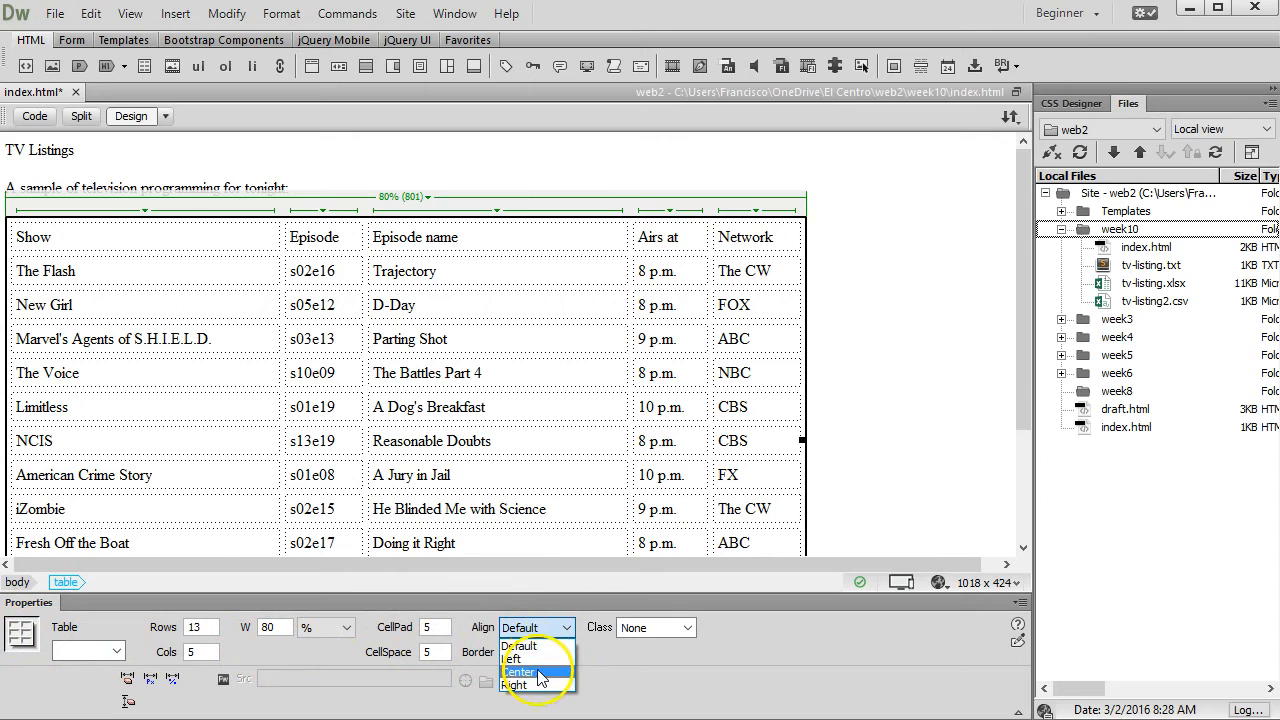
left_click(537, 672)
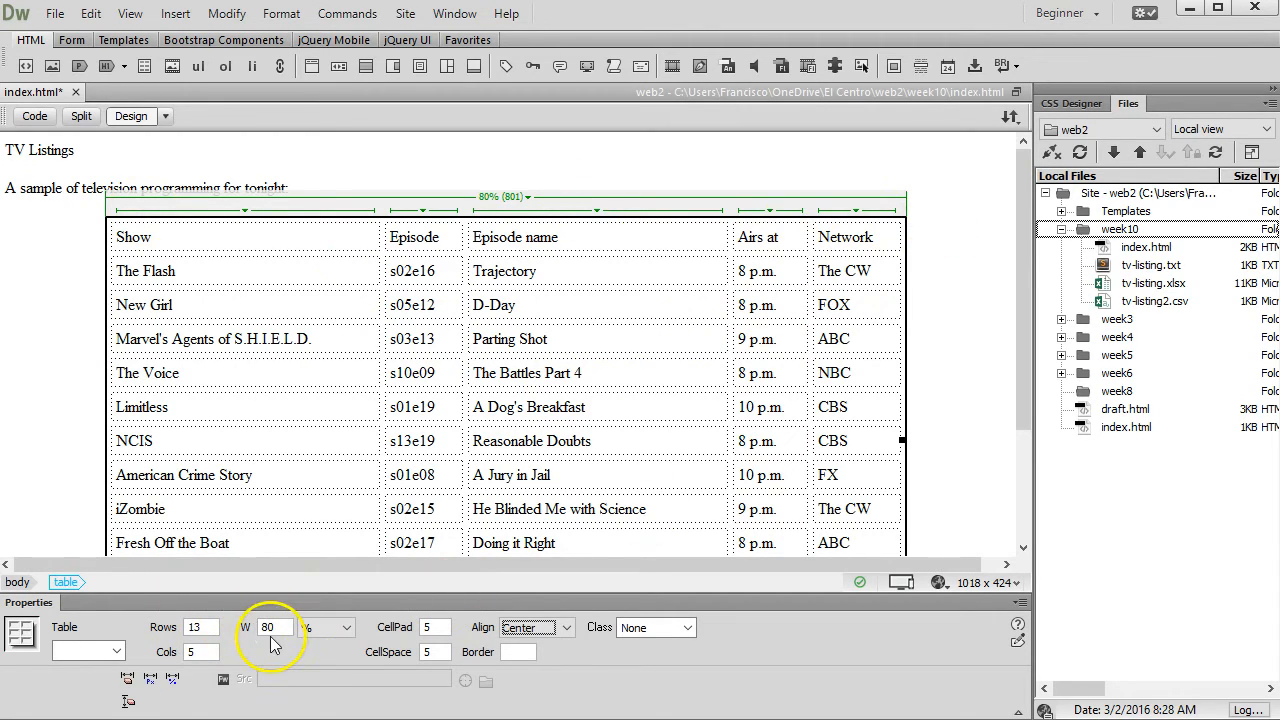
Set the TV listings table's width to 700 pixels
left_click_drag(280, 626, 208, 614)
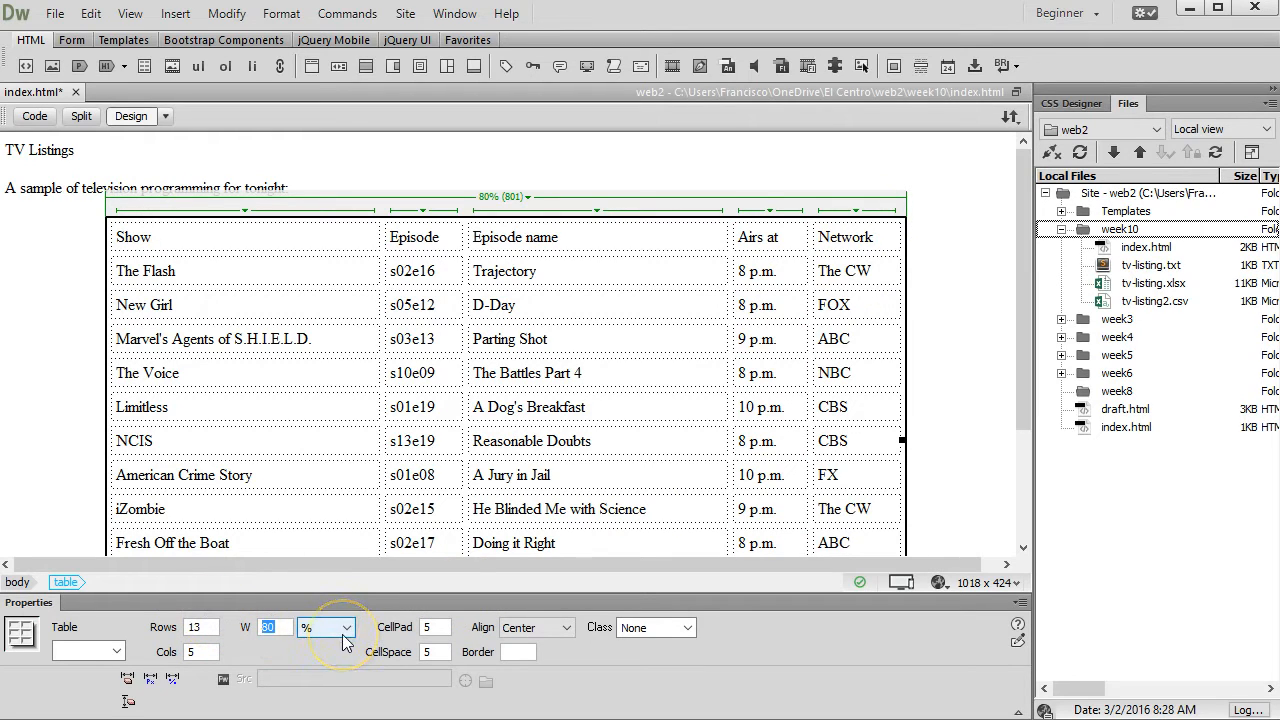
type("700")
key("Tab")
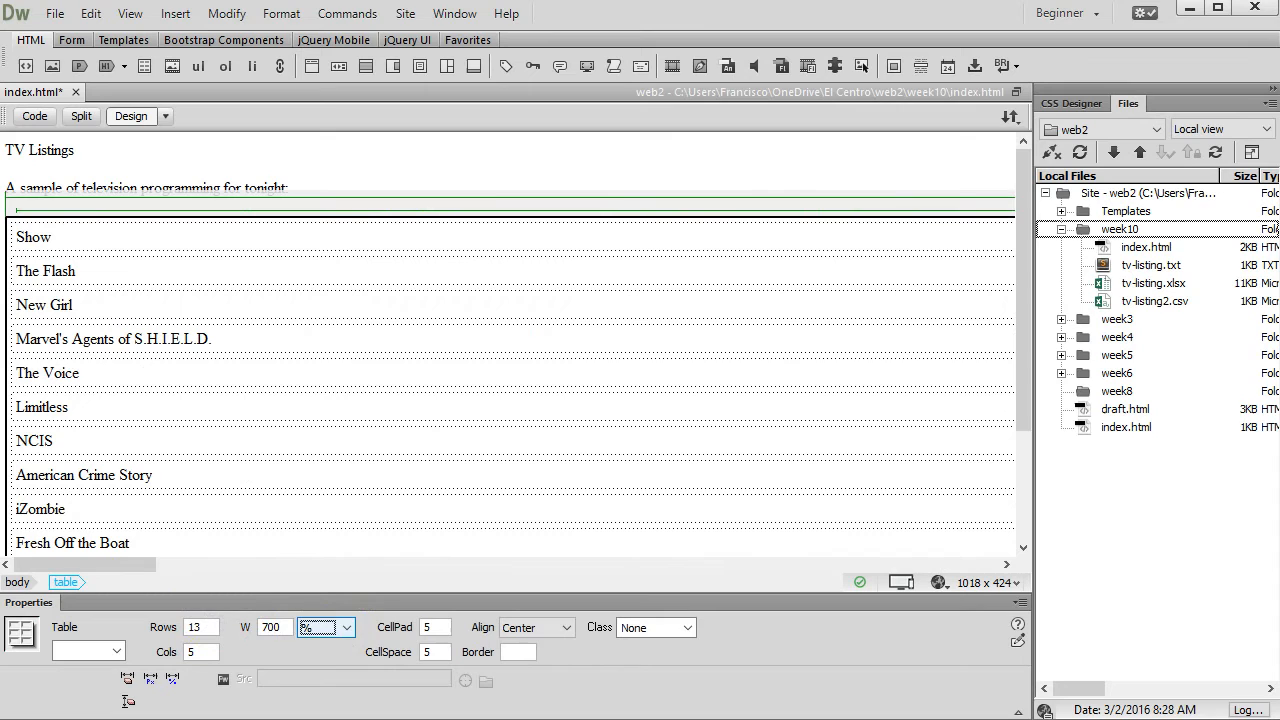
left_click(338, 628)
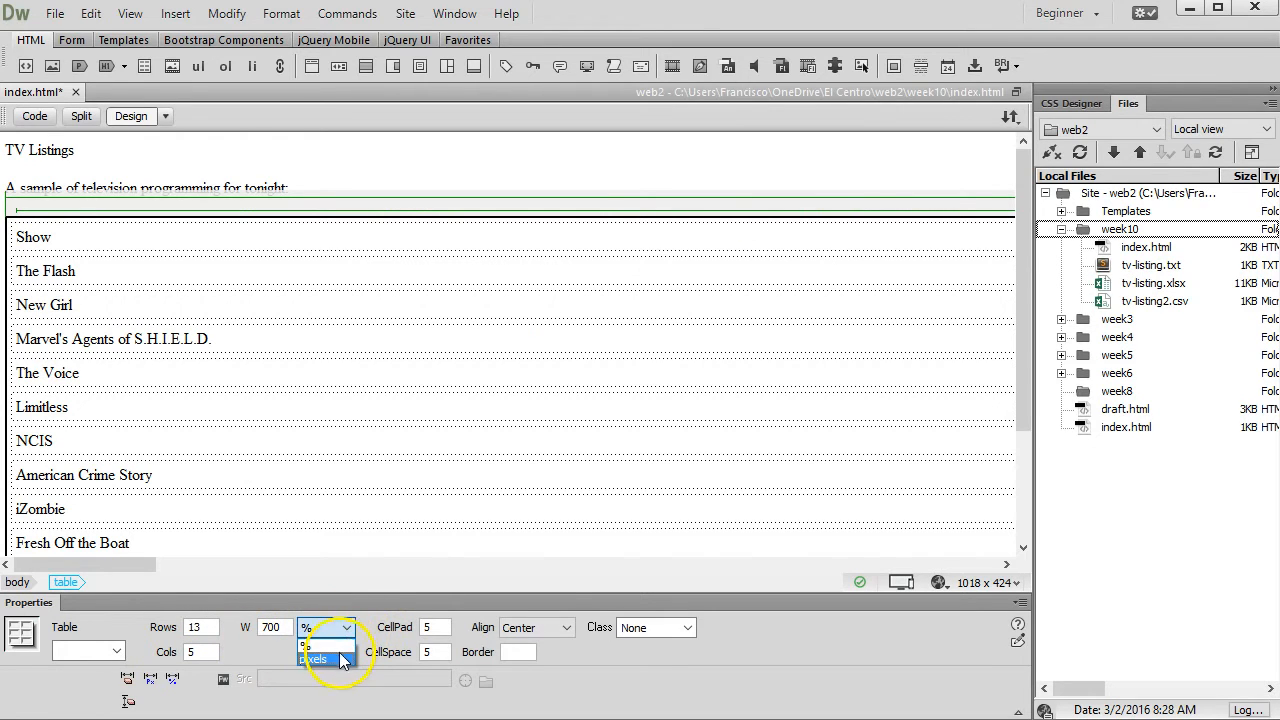
left_click(338, 662)
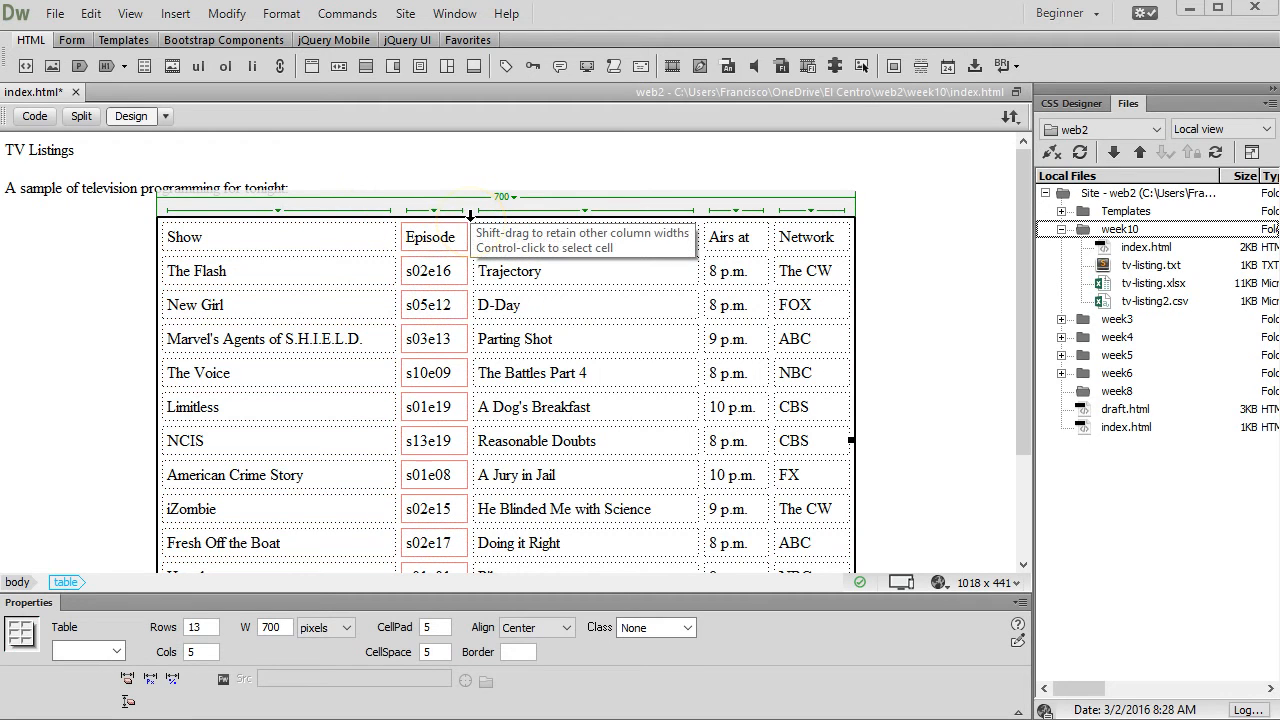
Set the width of the Show column to 200
left_click(303, 212)
mouse_move(303, 212)
left_mouse_down()
mouse_move(318, 236)
mouse_move(313, 218)
left_mouse_up()
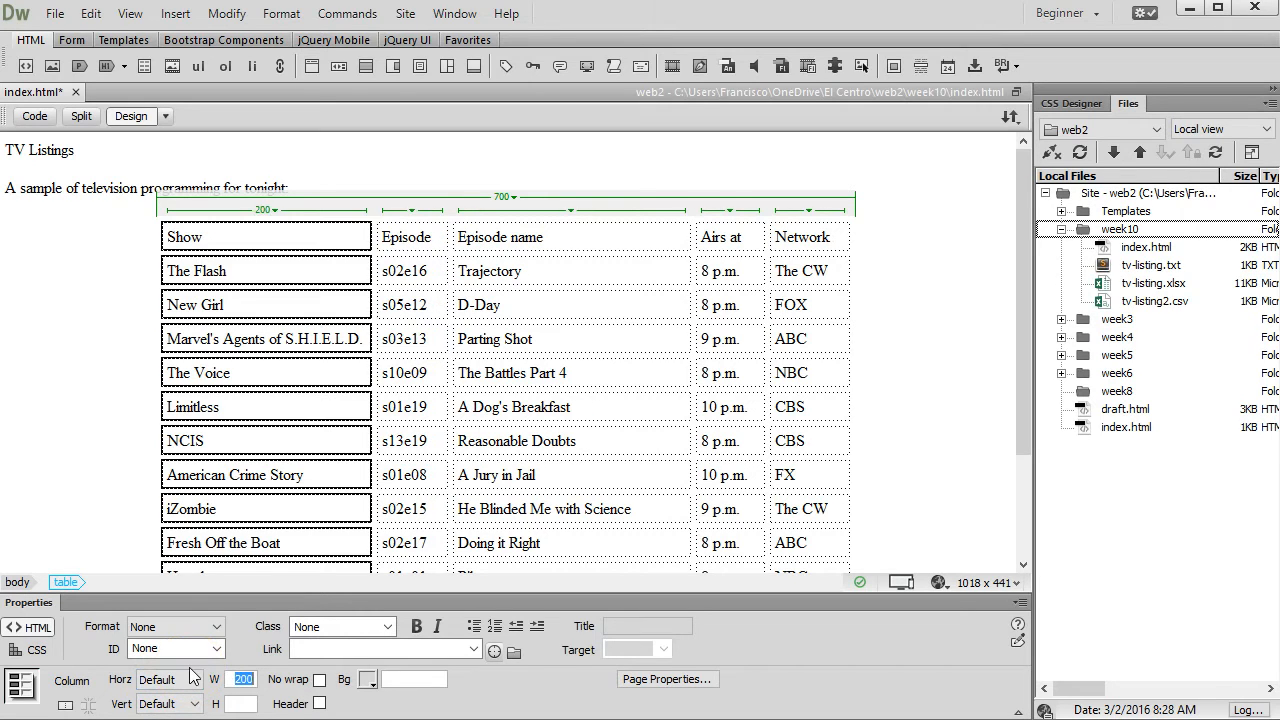
key("Return")
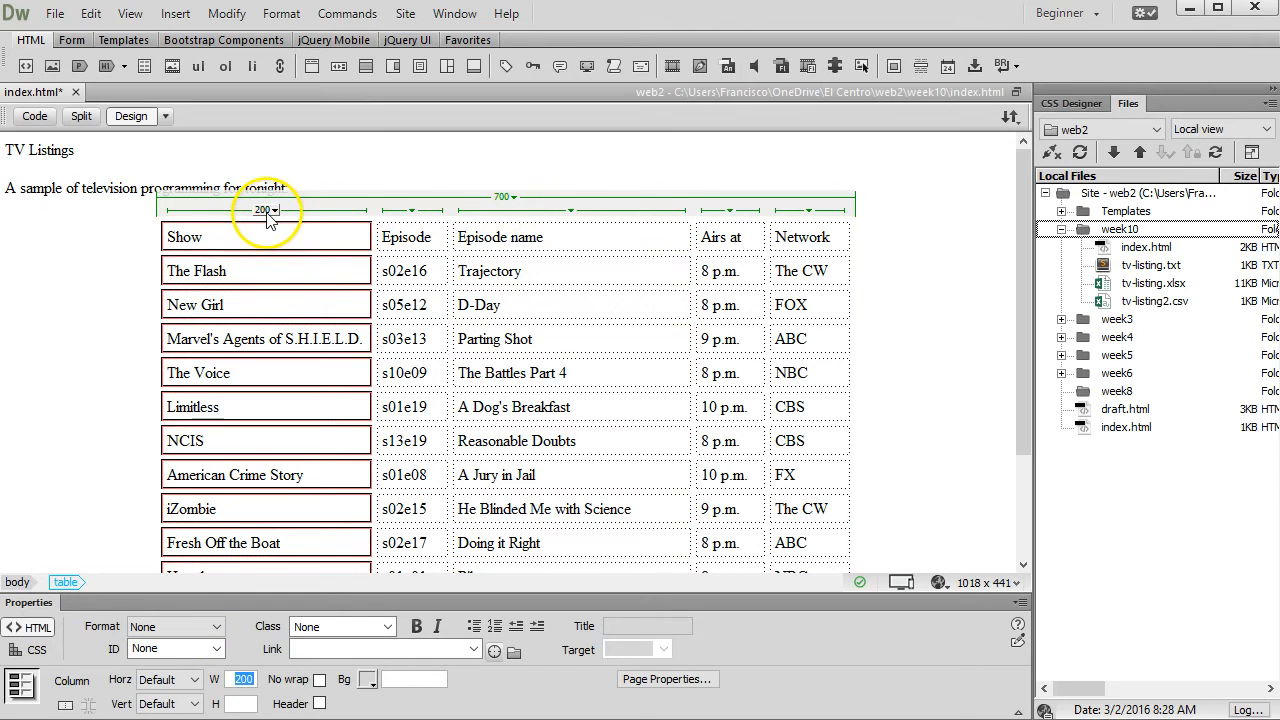
Set the width of the Episode column to 50
left_click(430, 213)
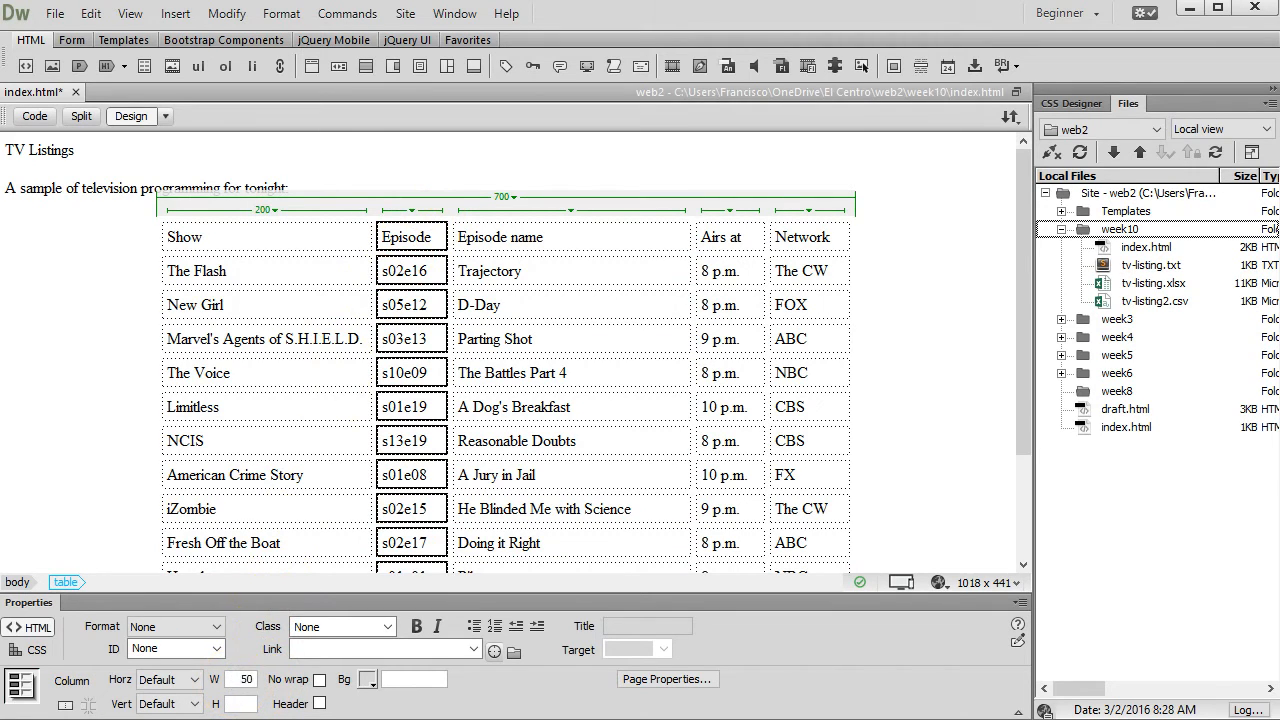
left_click(235, 681)
type("50")
key("Return")
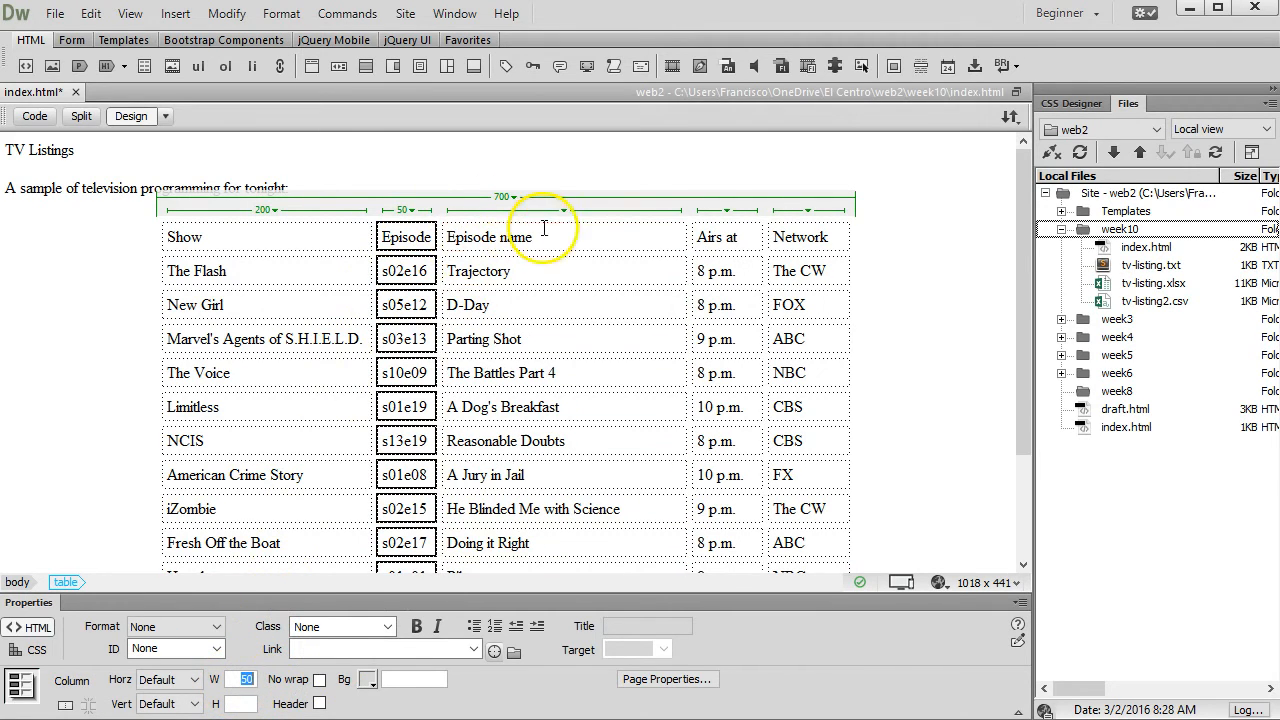
Set the widths of the Airs at and Network columns to 50 each
left_click(758, 217)
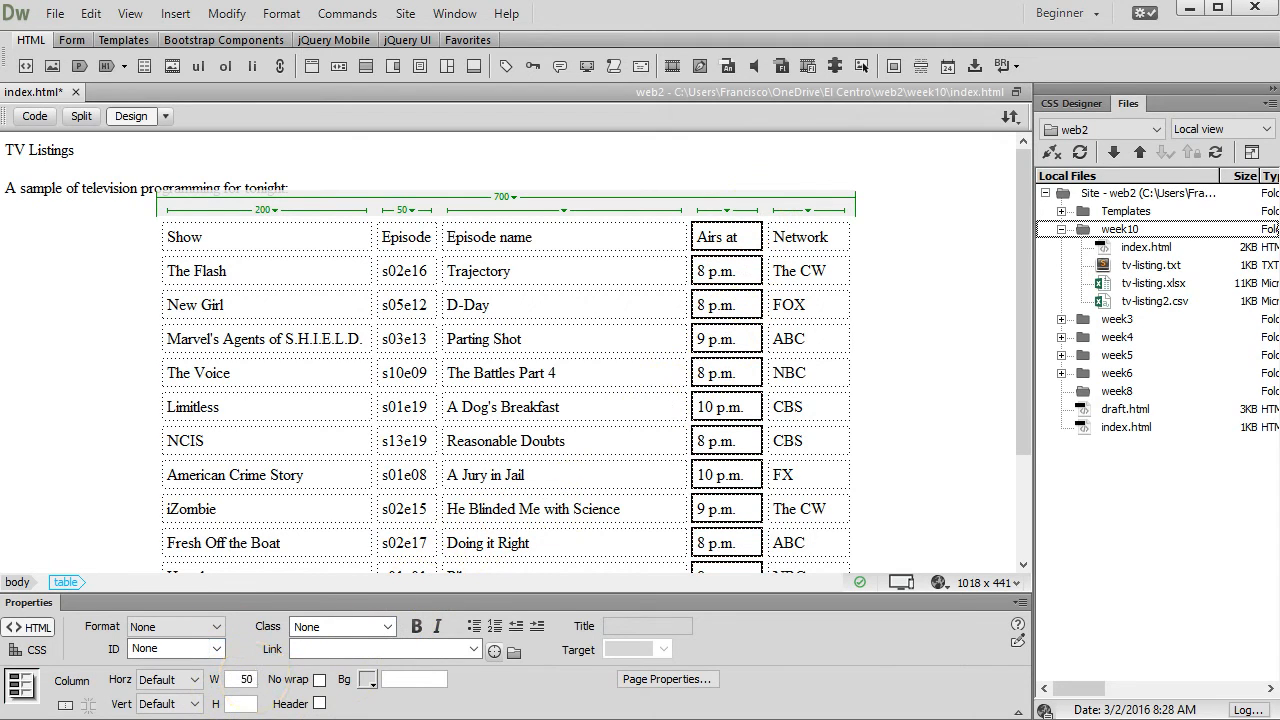
type("50")
key("Return")
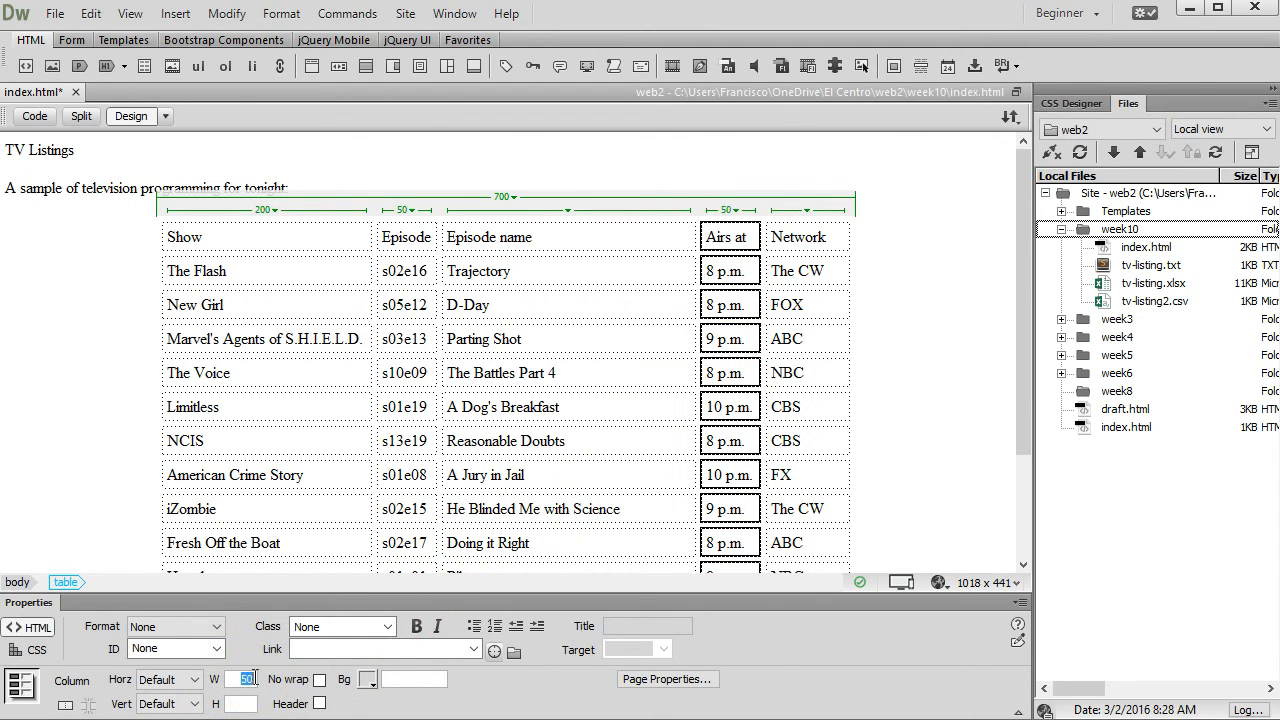
left_click(836, 216)
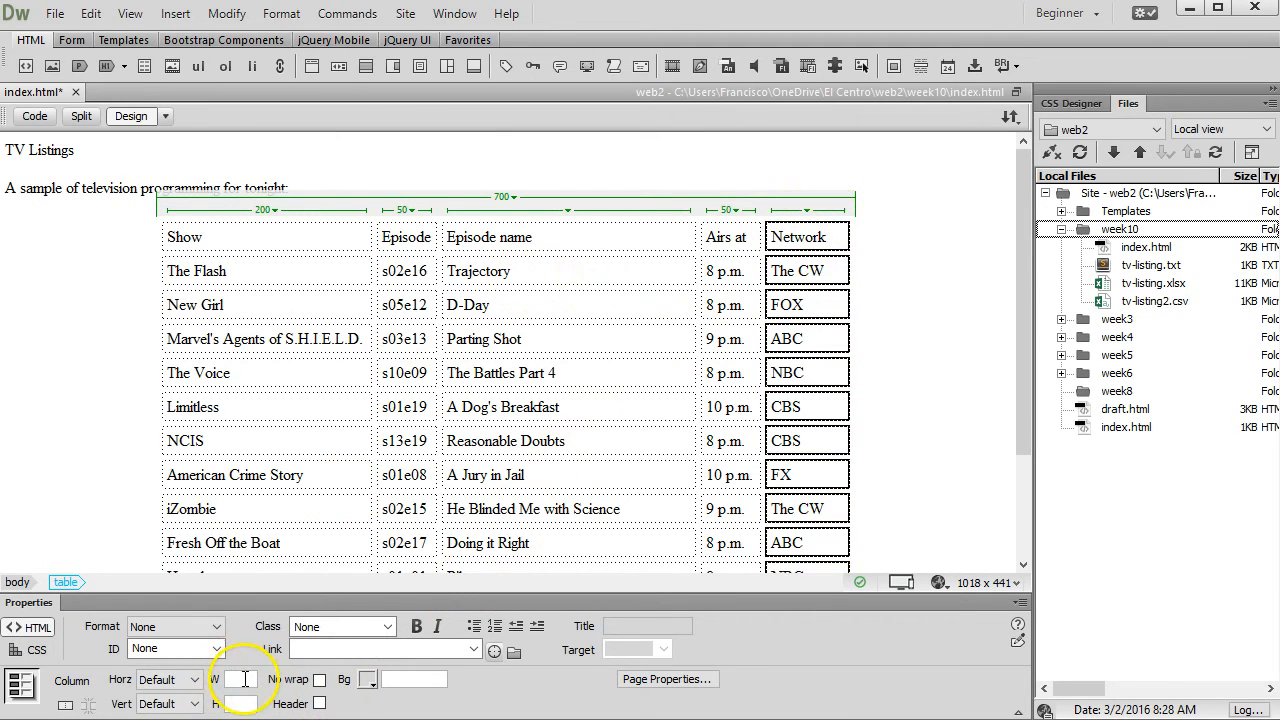
left_click(245, 679)
type("50")
key("Return")
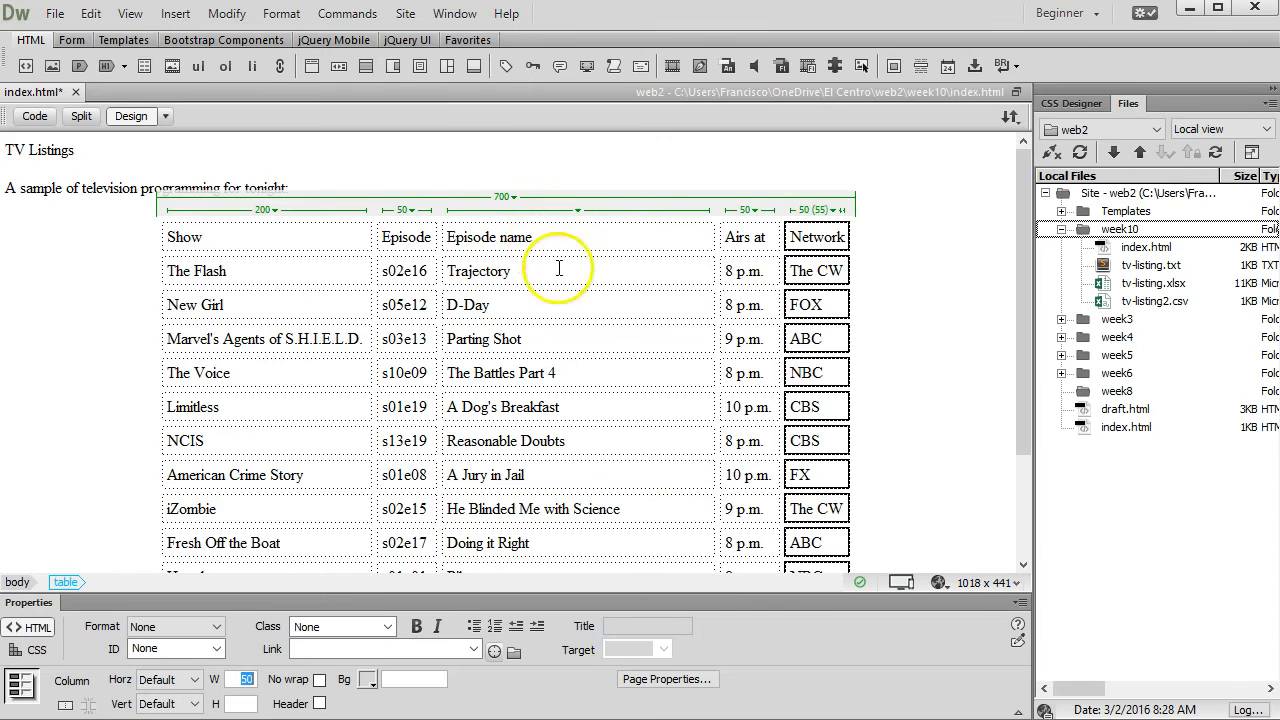
Append "(and miss my morning class)" to the episode name in the Of Kings and Prophets row
scroll(557, 370, "down", 3)
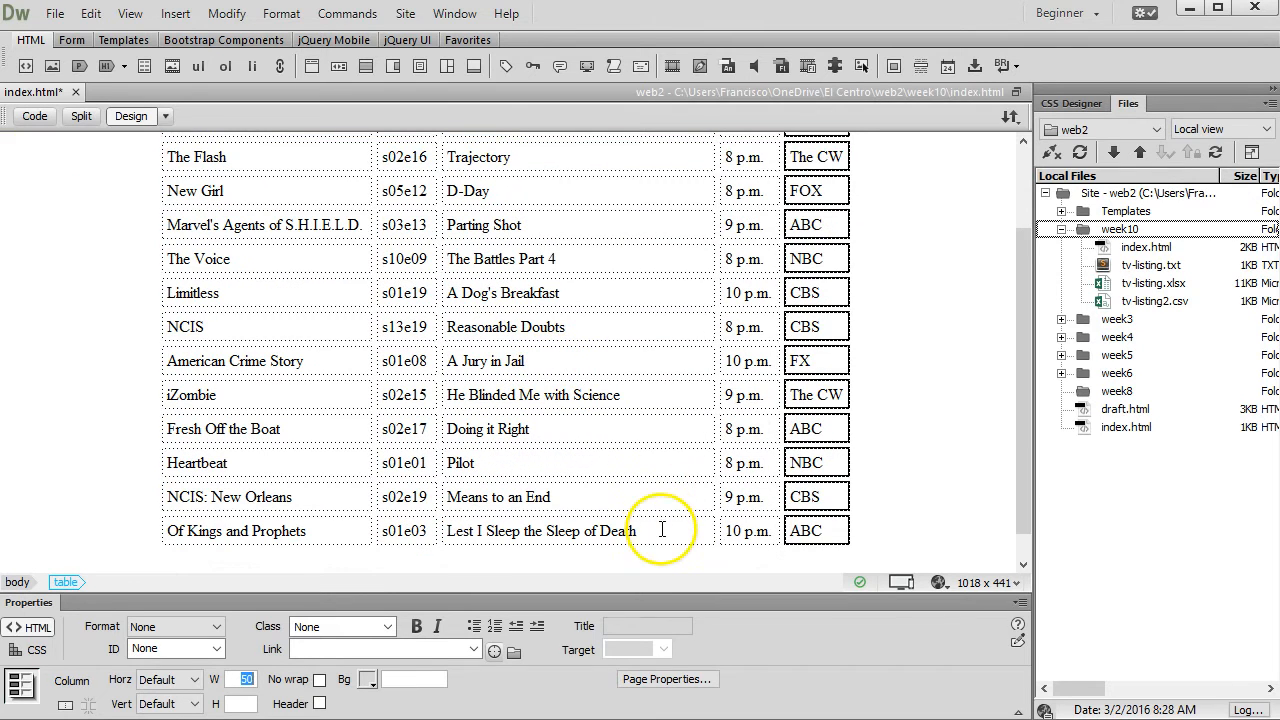
left_click(665, 522)
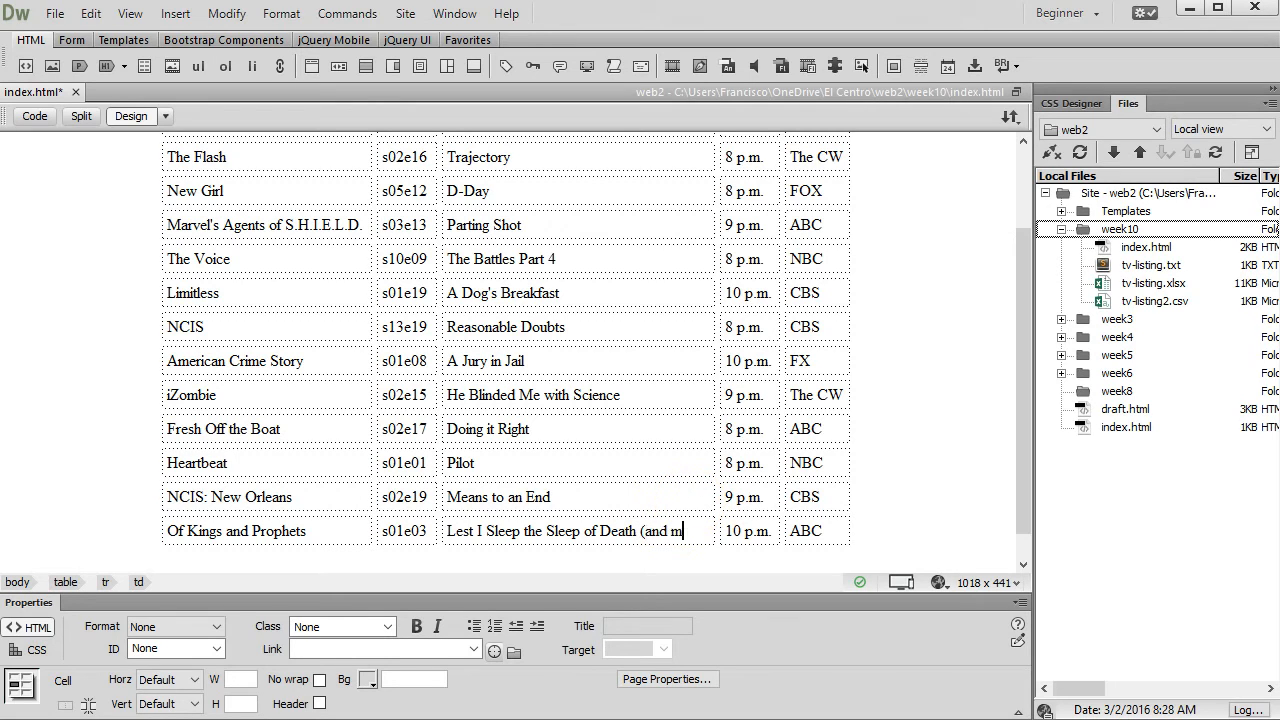
type("my morning class")
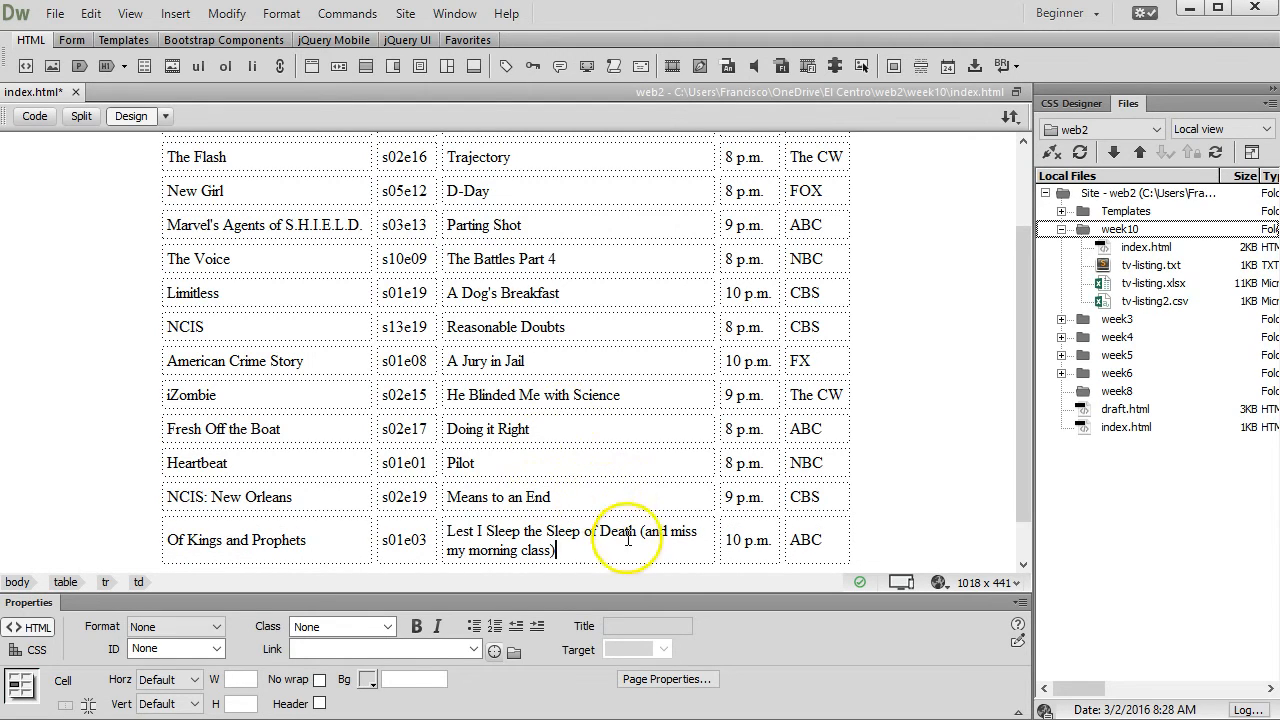
Delete "(and miss my morning class)" from the episode name in the table's last row
left_click(557, 553)
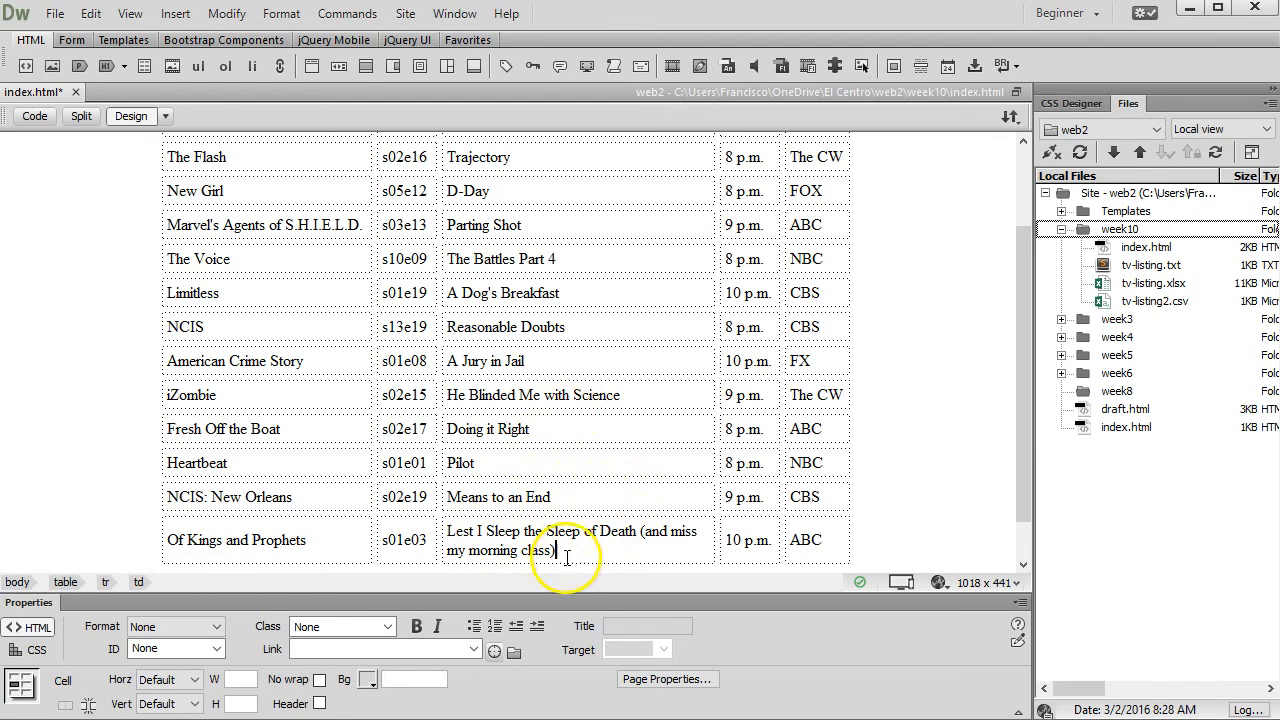
left_click(640, 531, "shift")
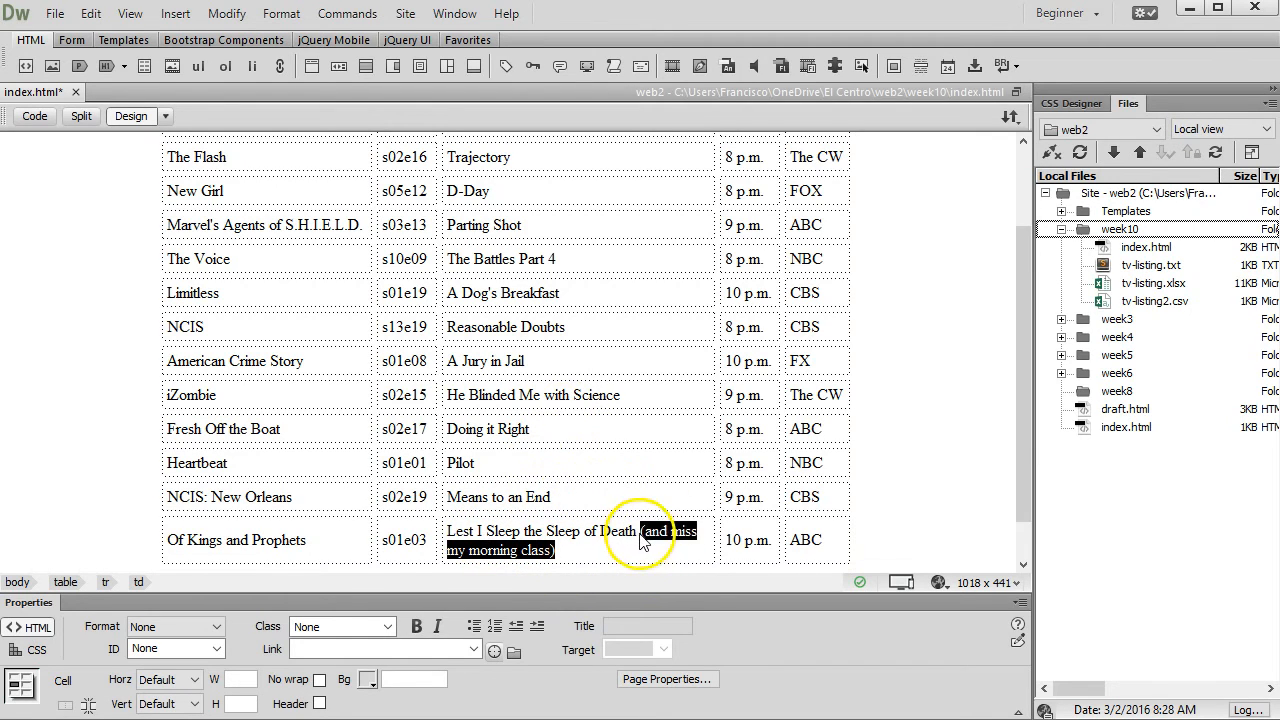
key("Delete")
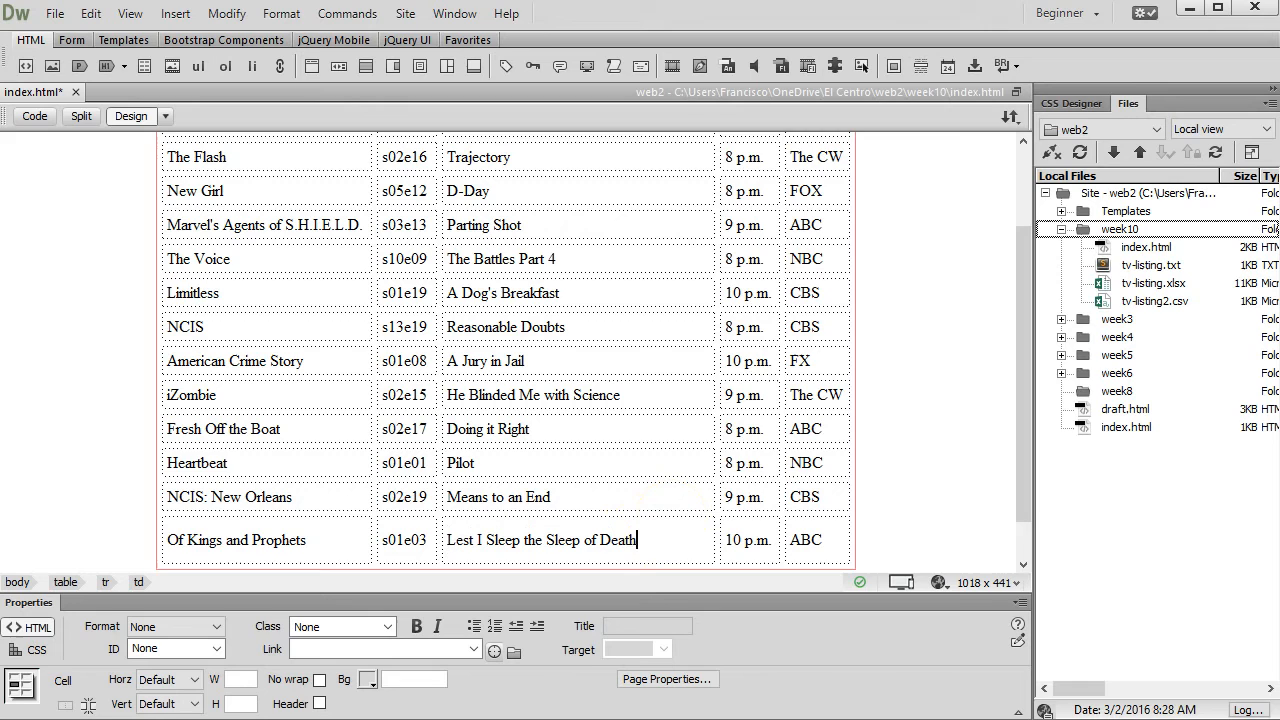
Turn the table's first row, from Show to Network, into header cells
scroll(428, 194, "up", 3)
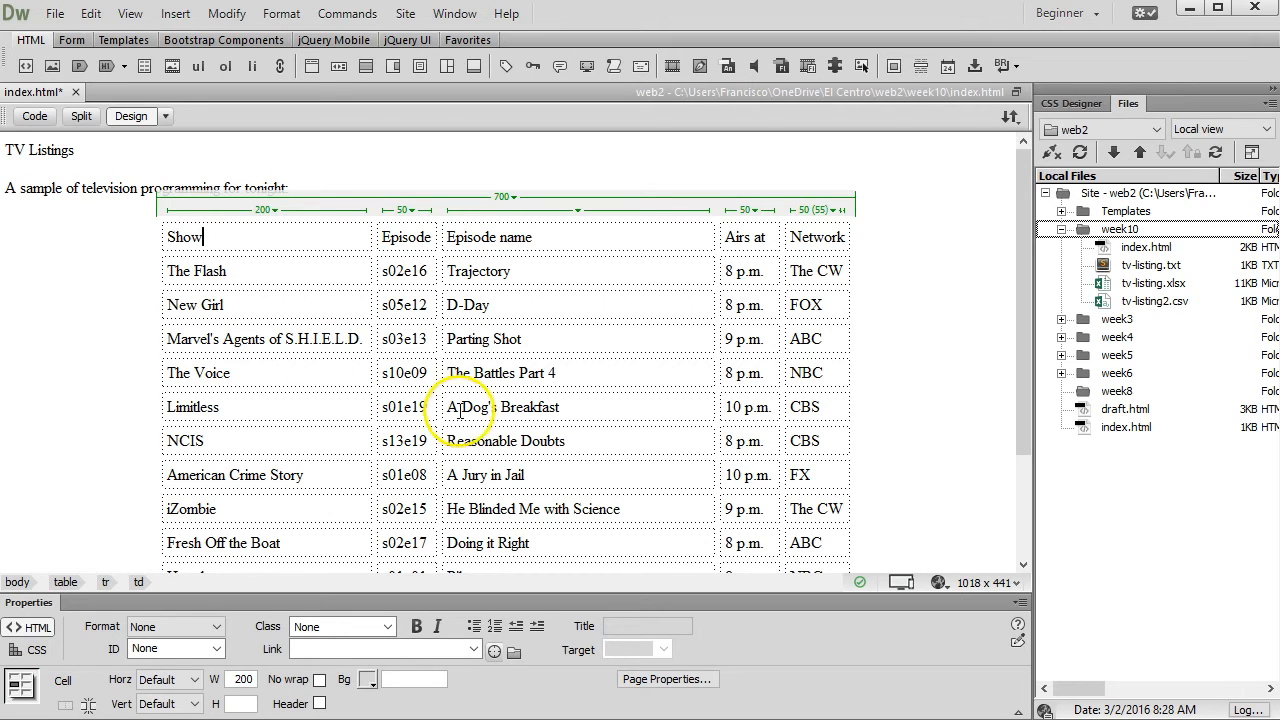
left_click(301, 245)
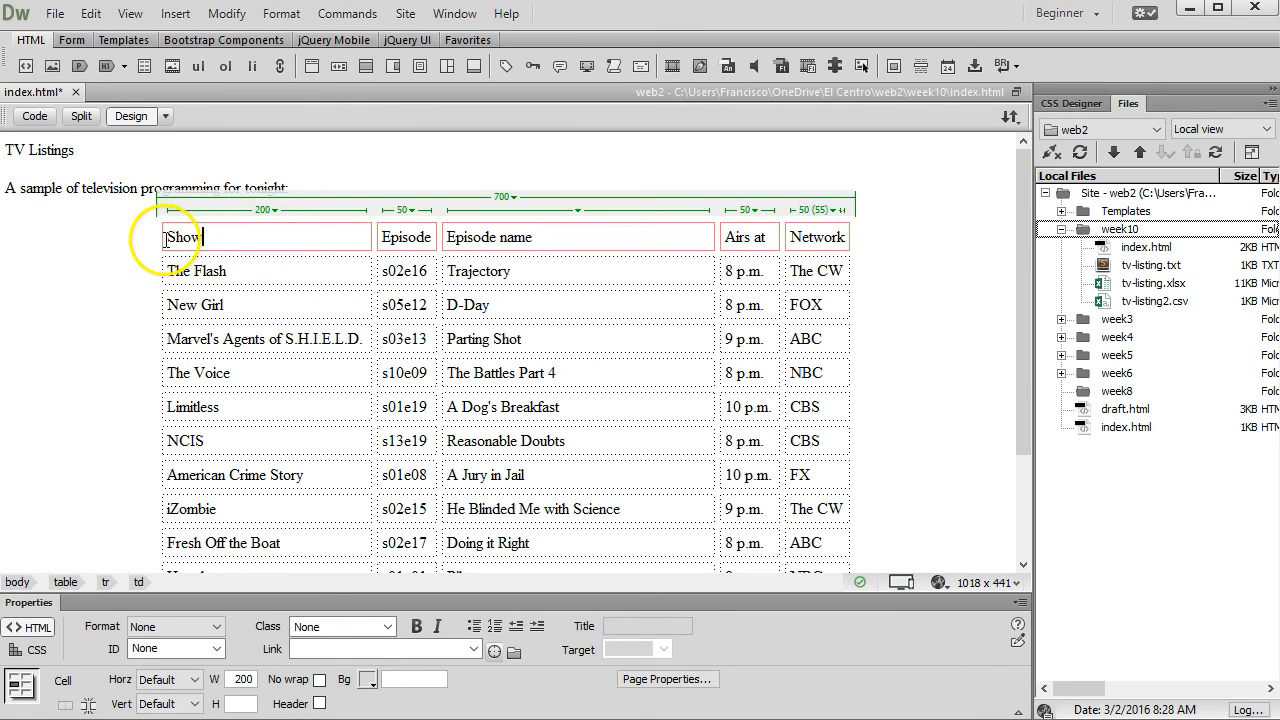
left_click(157, 237)
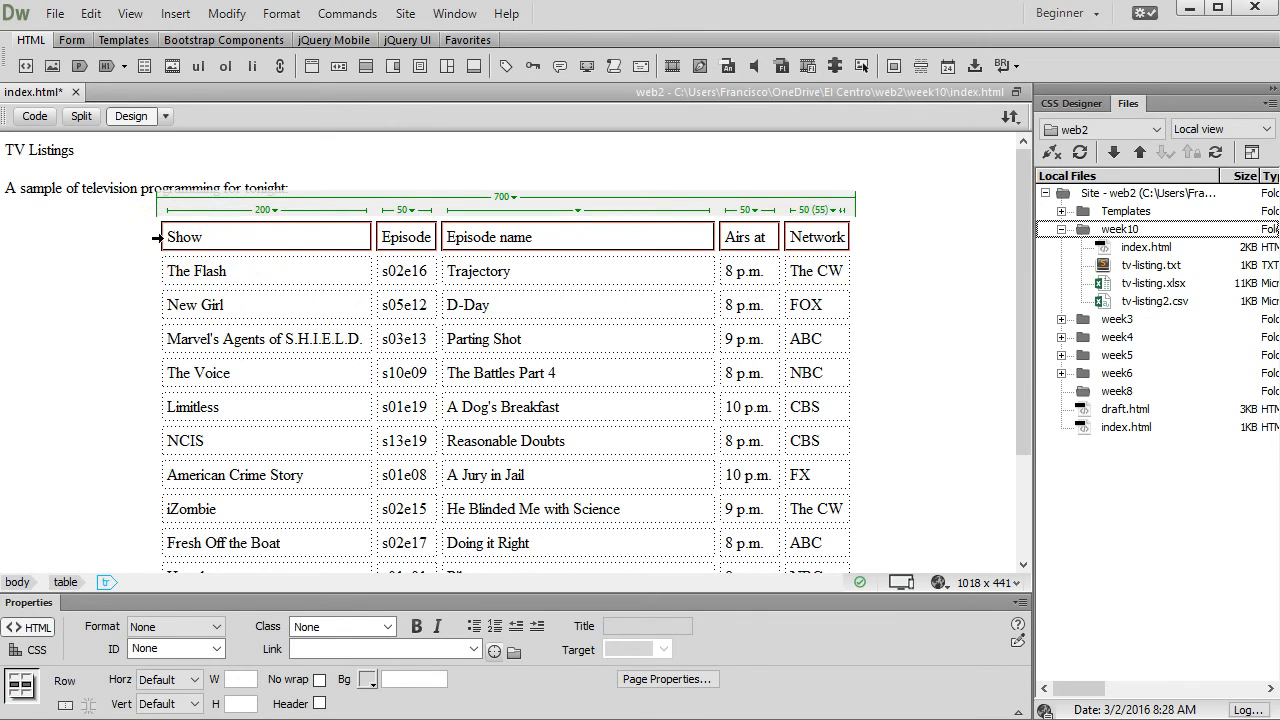
left_click(319, 704)
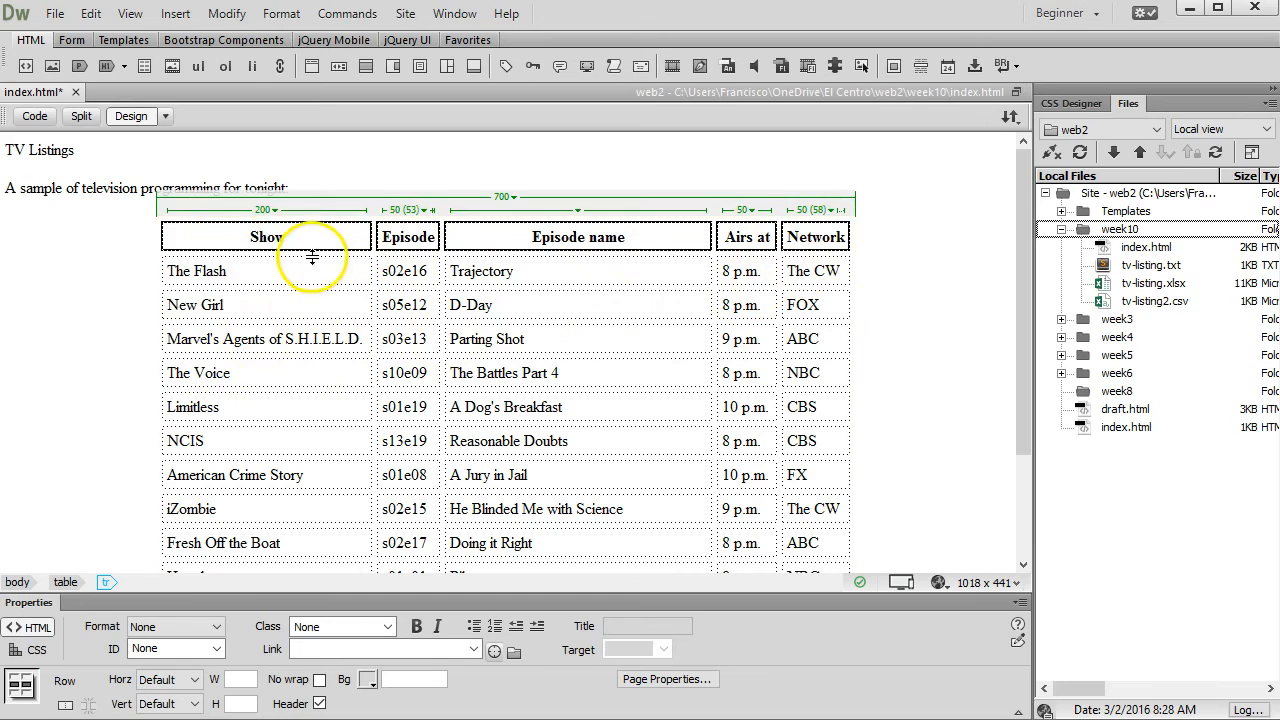
Give the table row for The Flash a light blue background, #ADE8ED
left_click(249, 265)
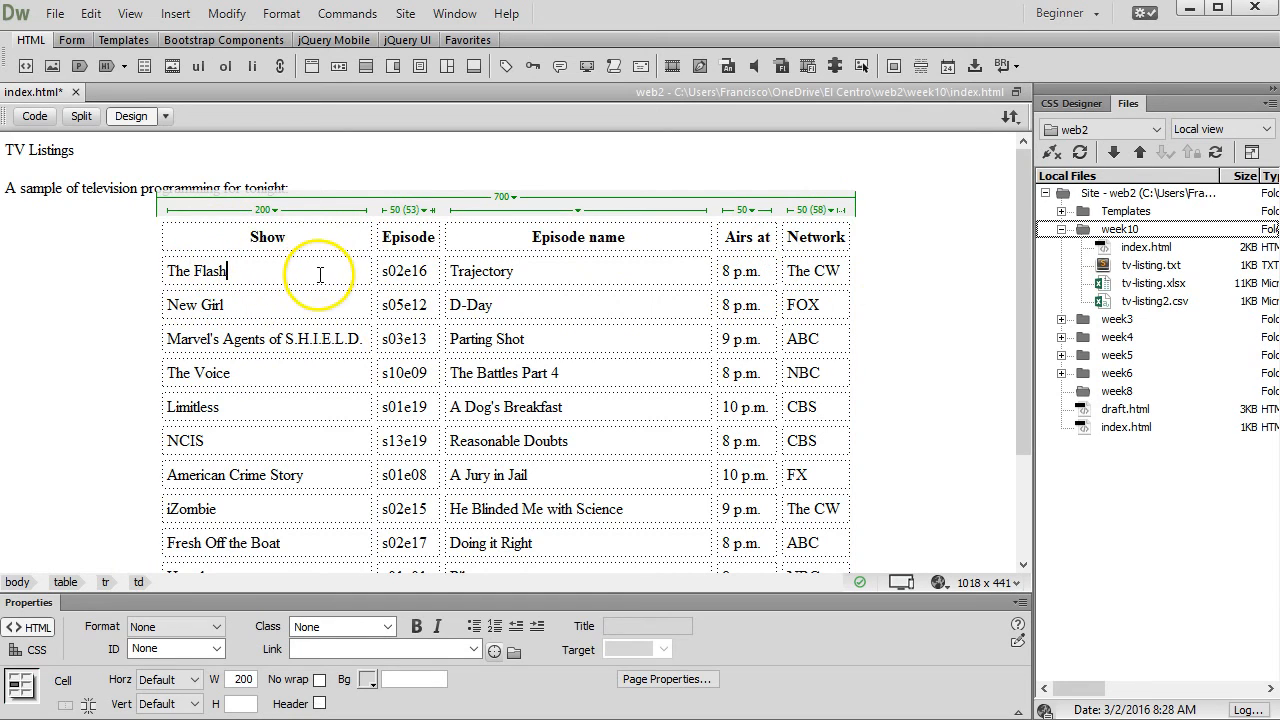
left_click(155, 276)
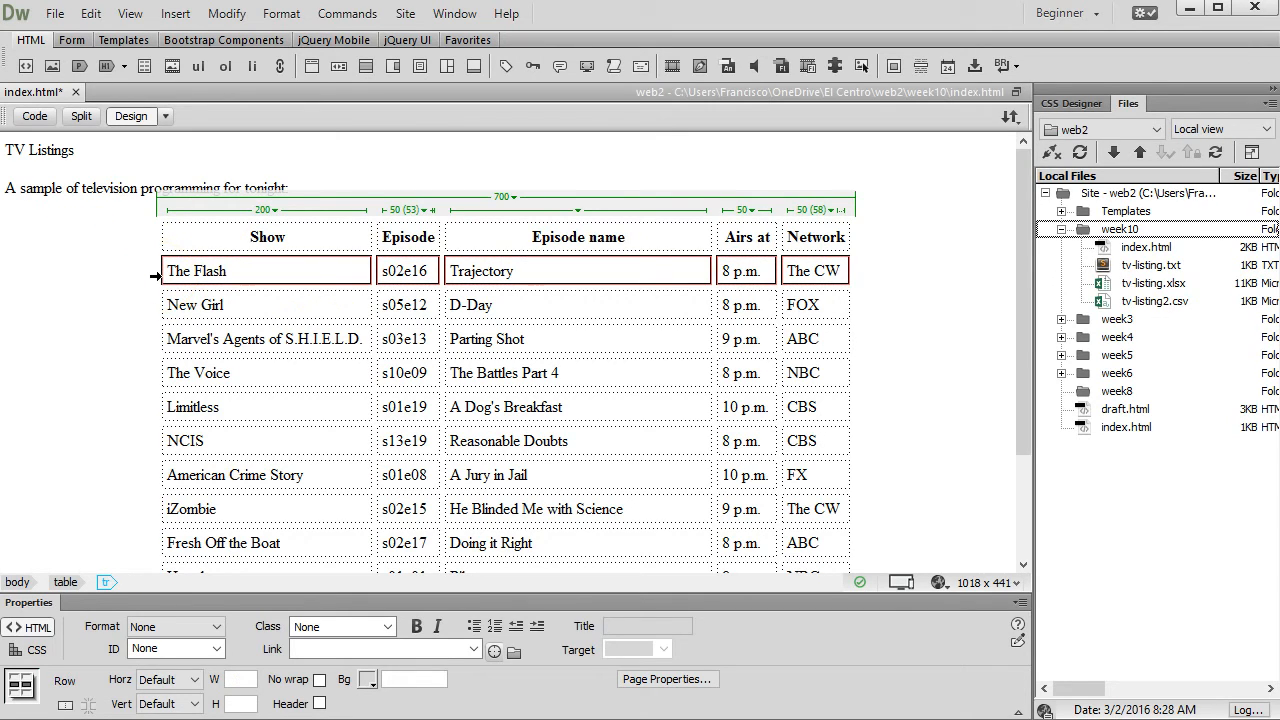
left_click(453, 651)
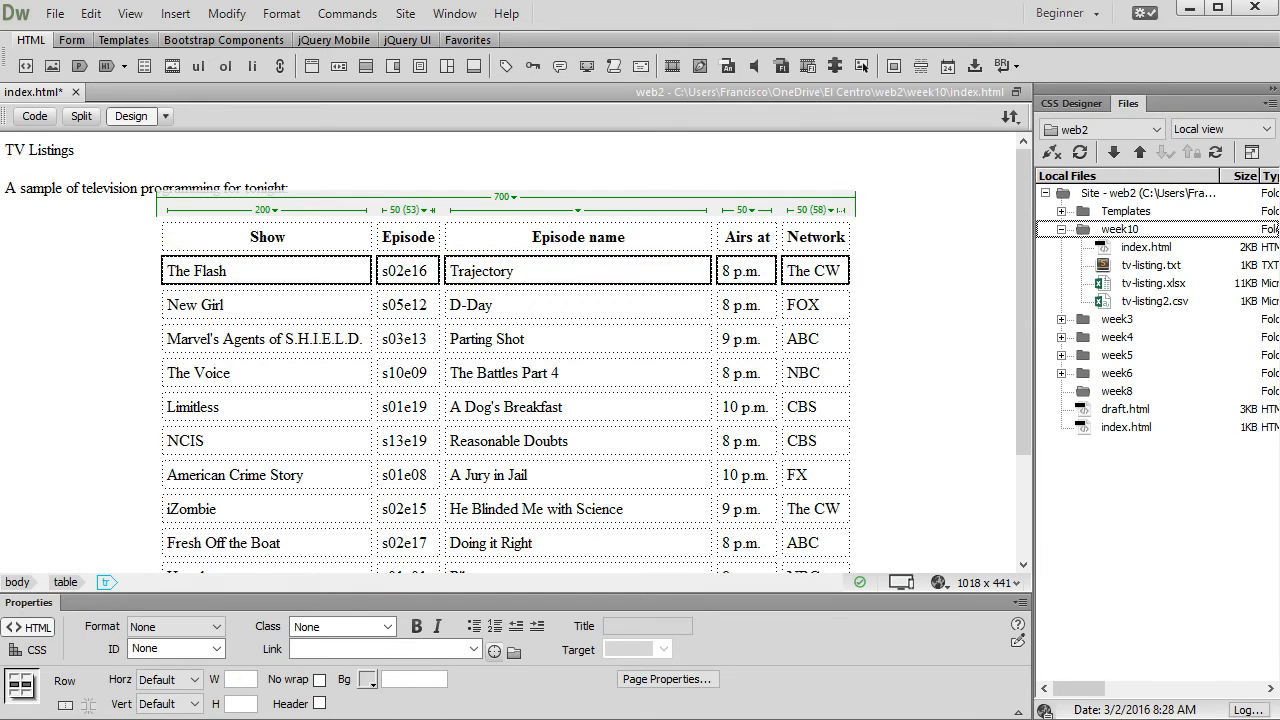
left_click(369, 681)
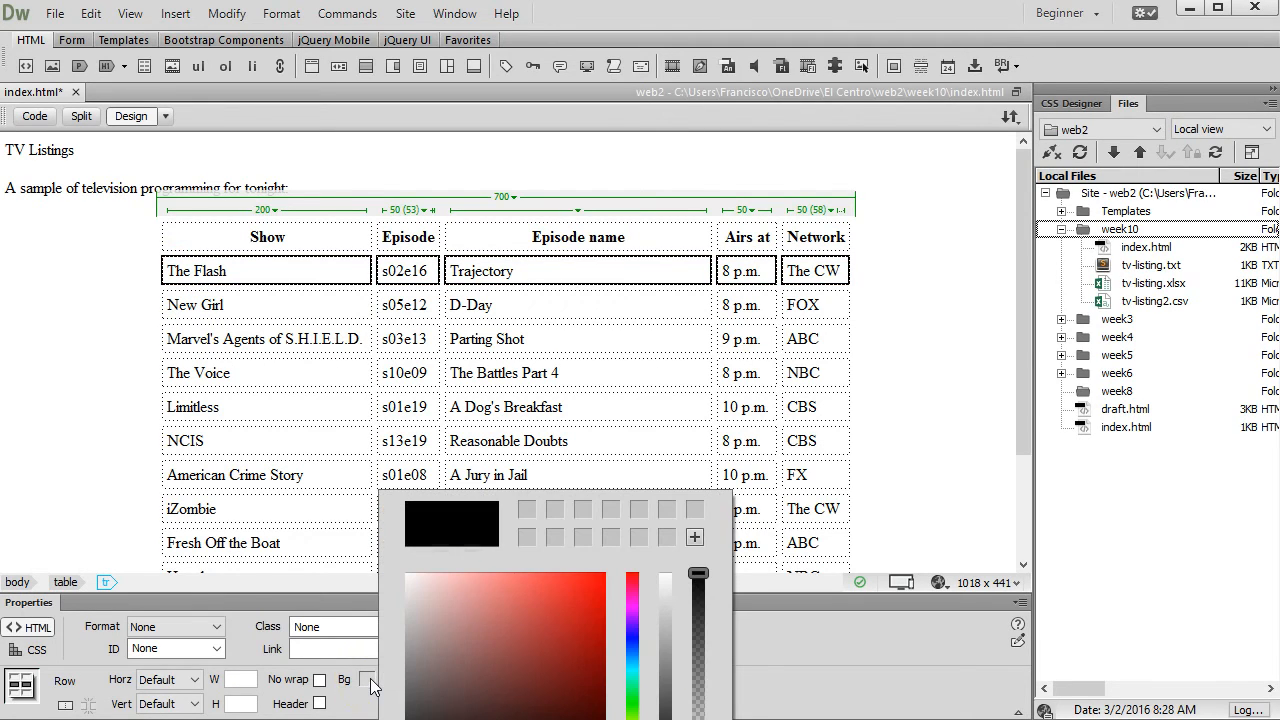
left_click_drag(638, 655, 632, 666)
left_click_drag(557, 587, 459, 587)
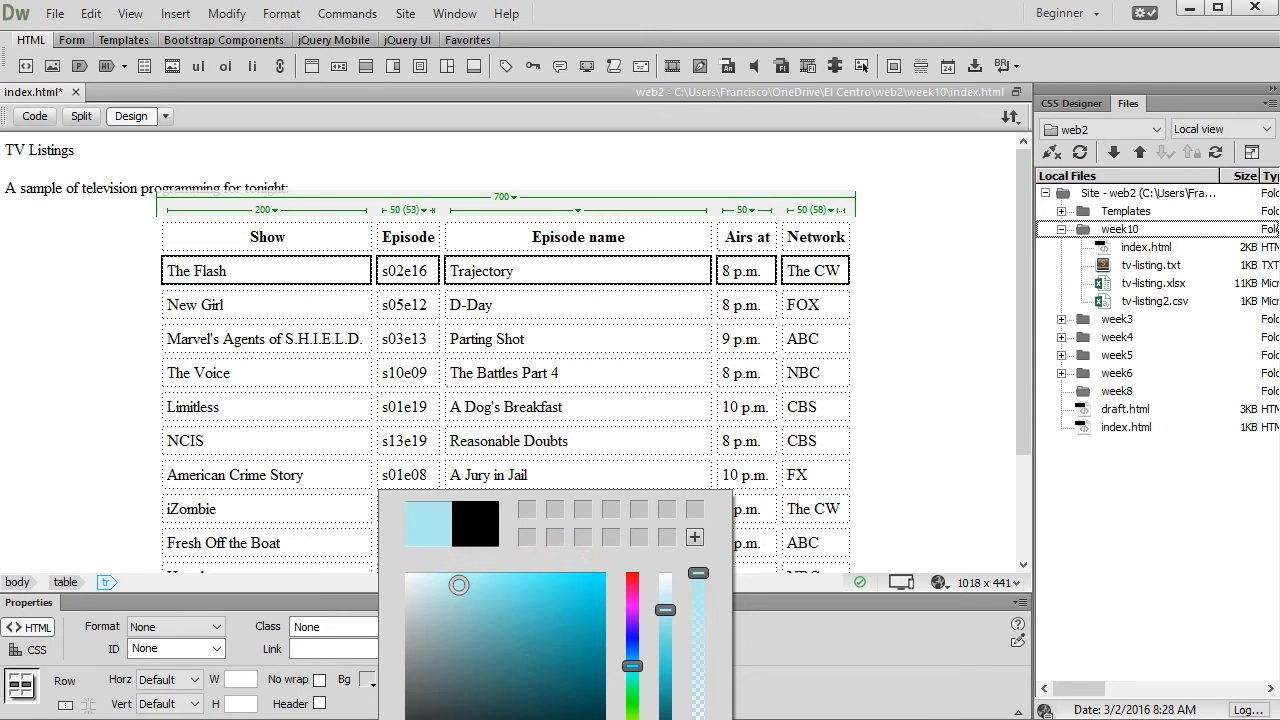
key("Return")
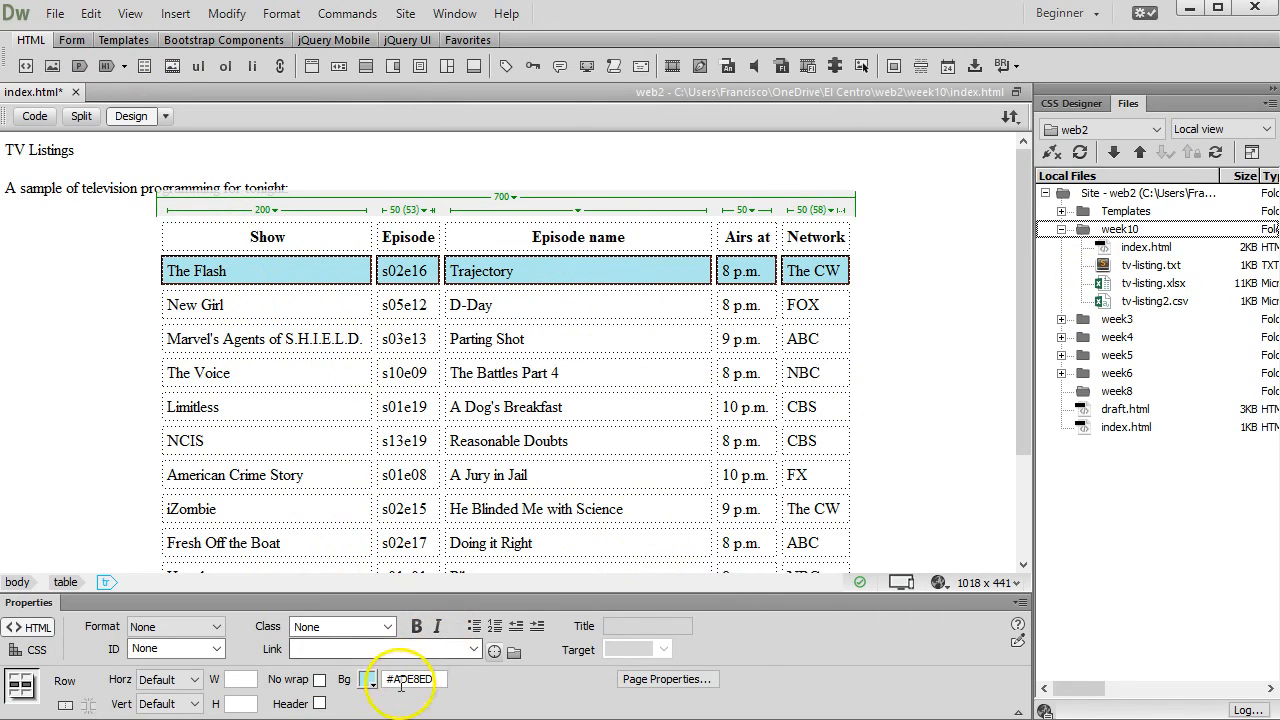
key("Return")
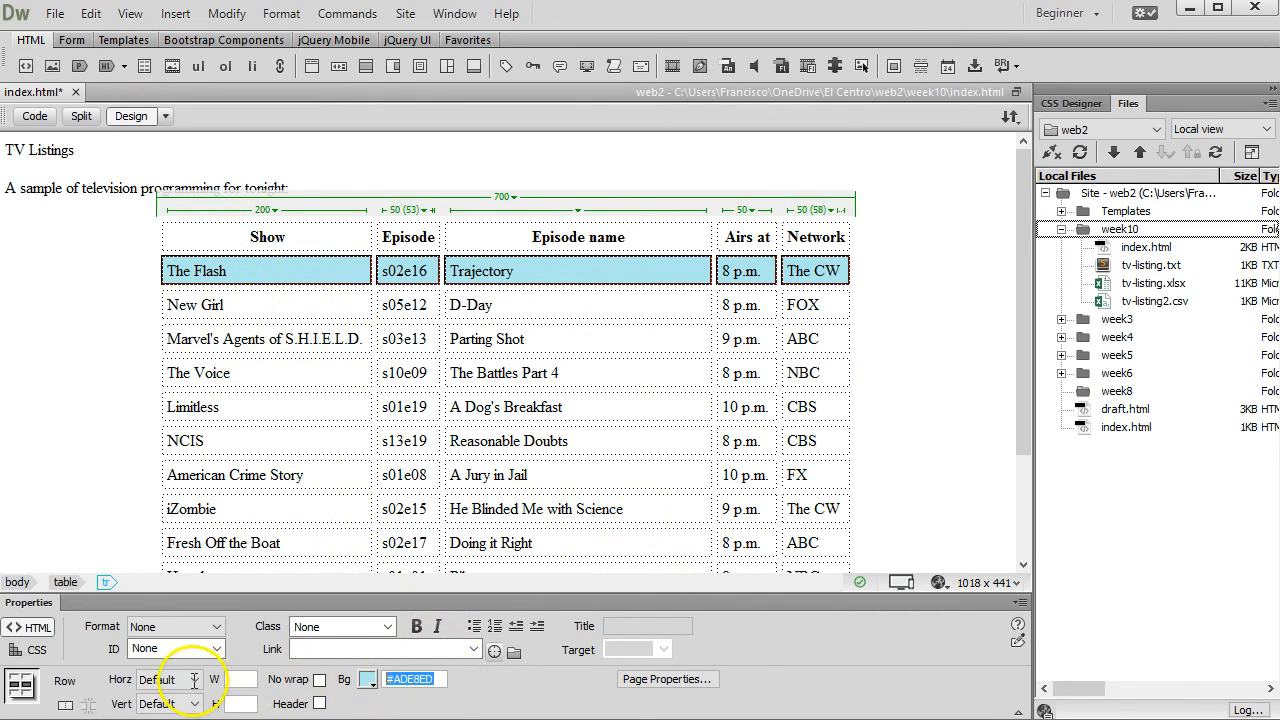
Copy The Flash row's background colour code and apply #ADE8ED to the Marvel's Agents of S.H.I.E.L.D. row
right_click(414, 679)
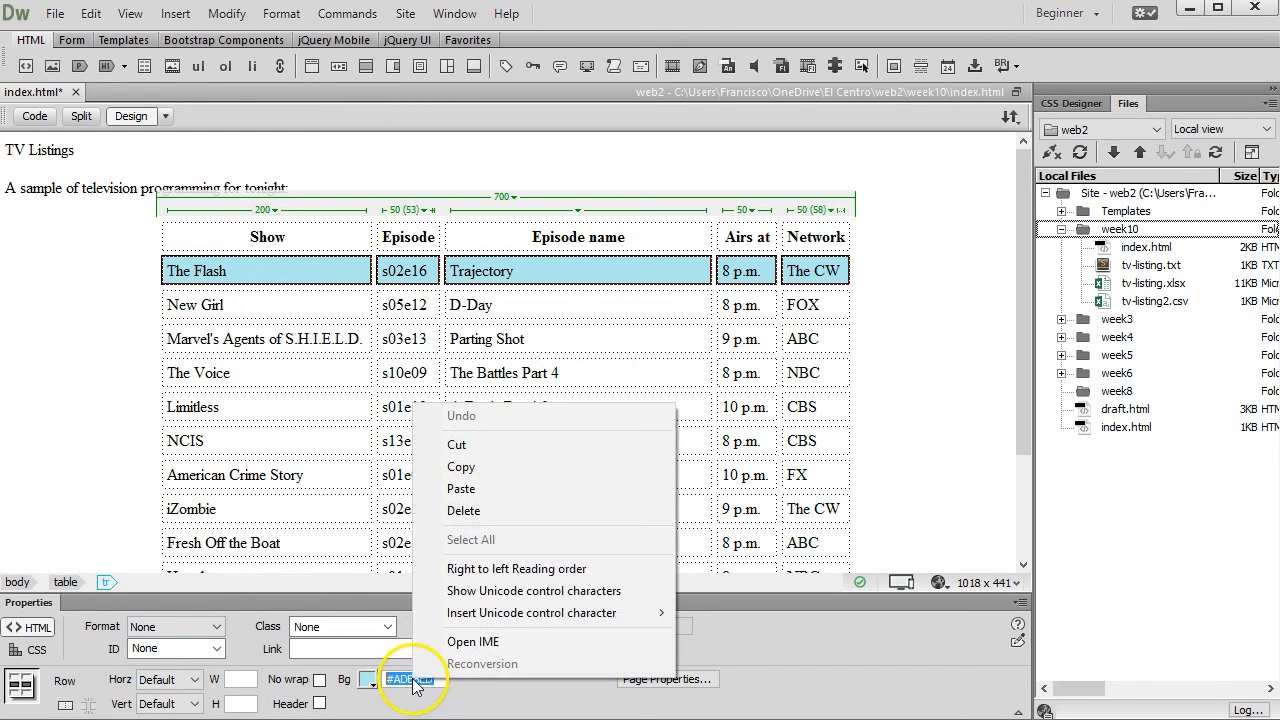
left_click(477, 466)
left_click(153, 339)
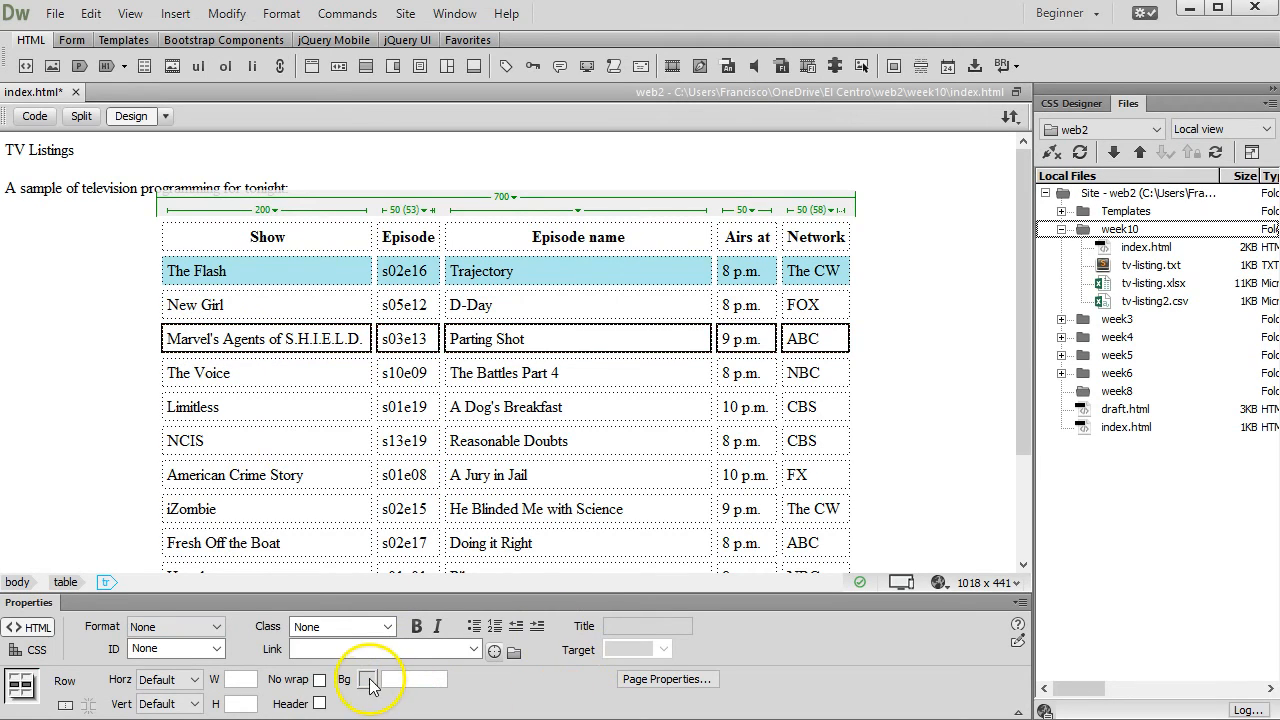
right_click(419, 678)
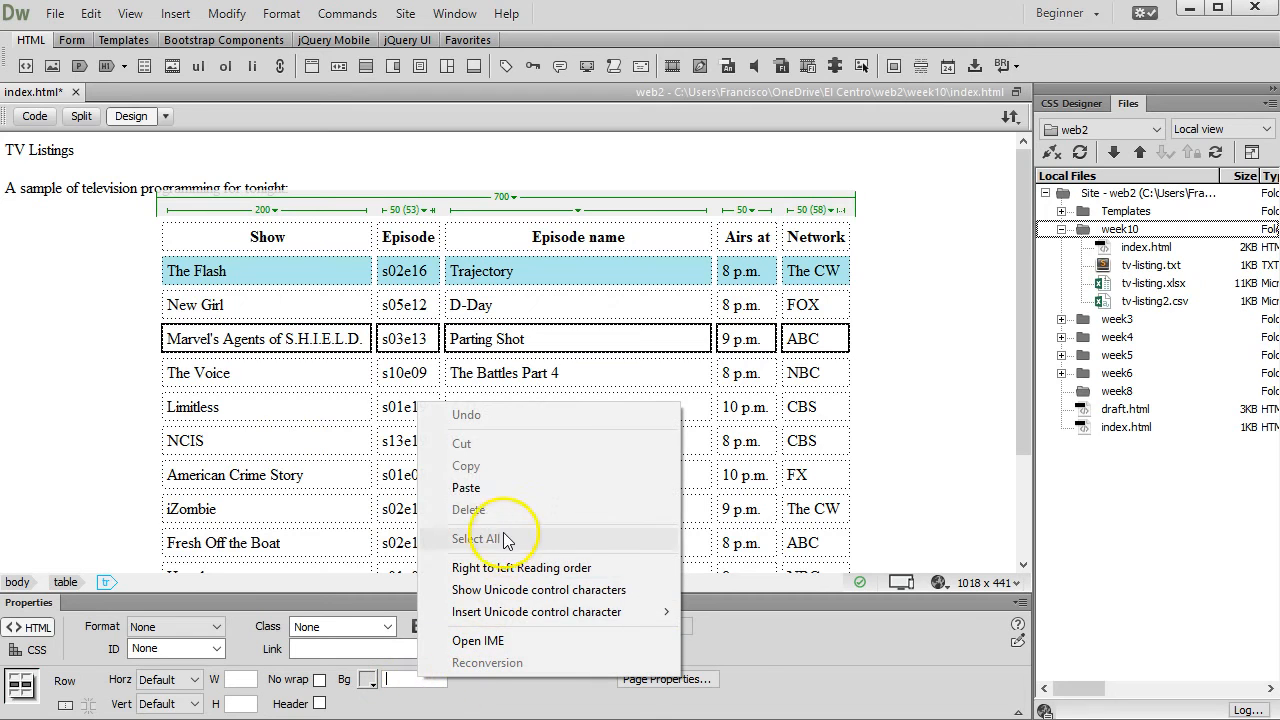
left_click(495, 486)
key("Return")
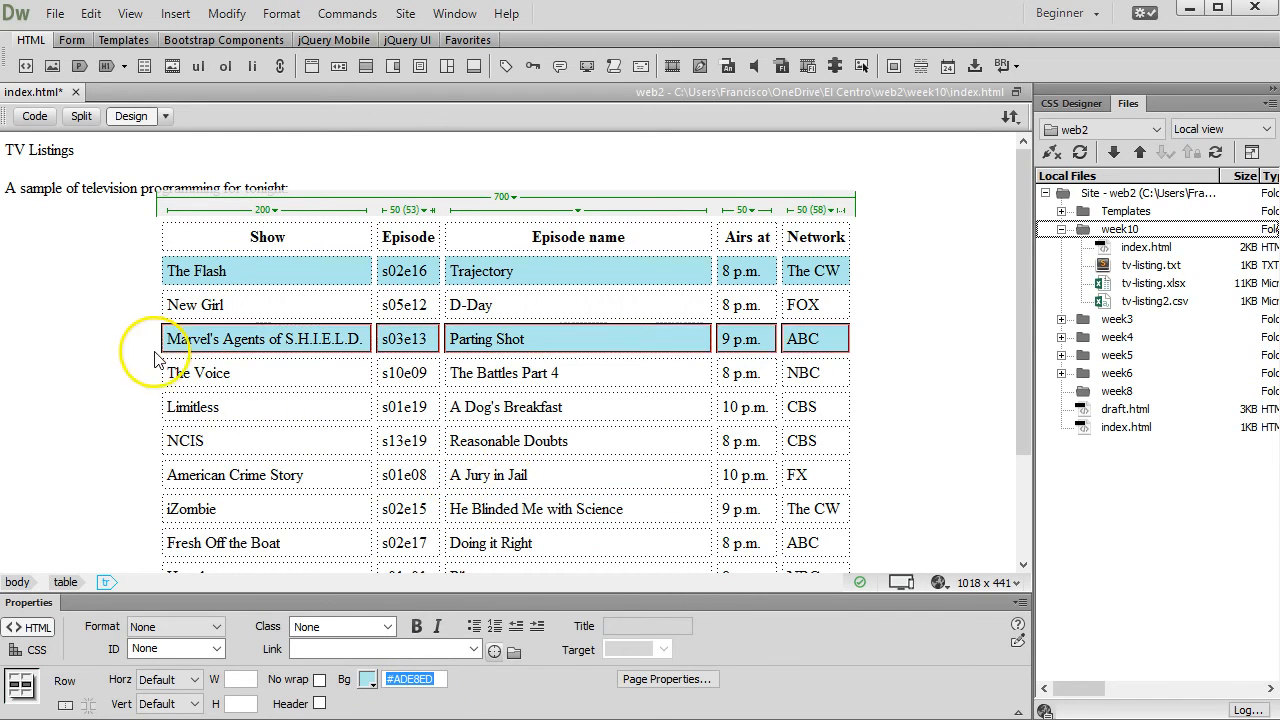
Apply the copied background colour #ADE8ED to the Limitless and American Crime Story rows
left_click(158, 407)
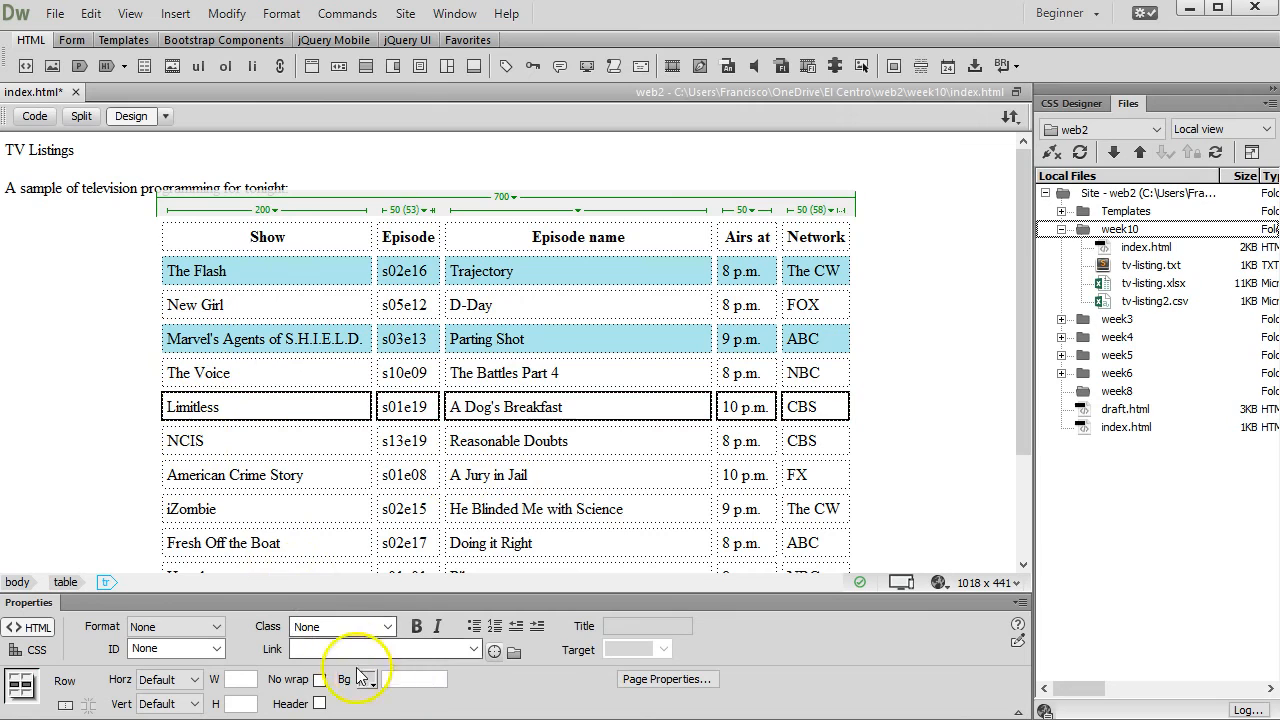
right_click(417, 685)
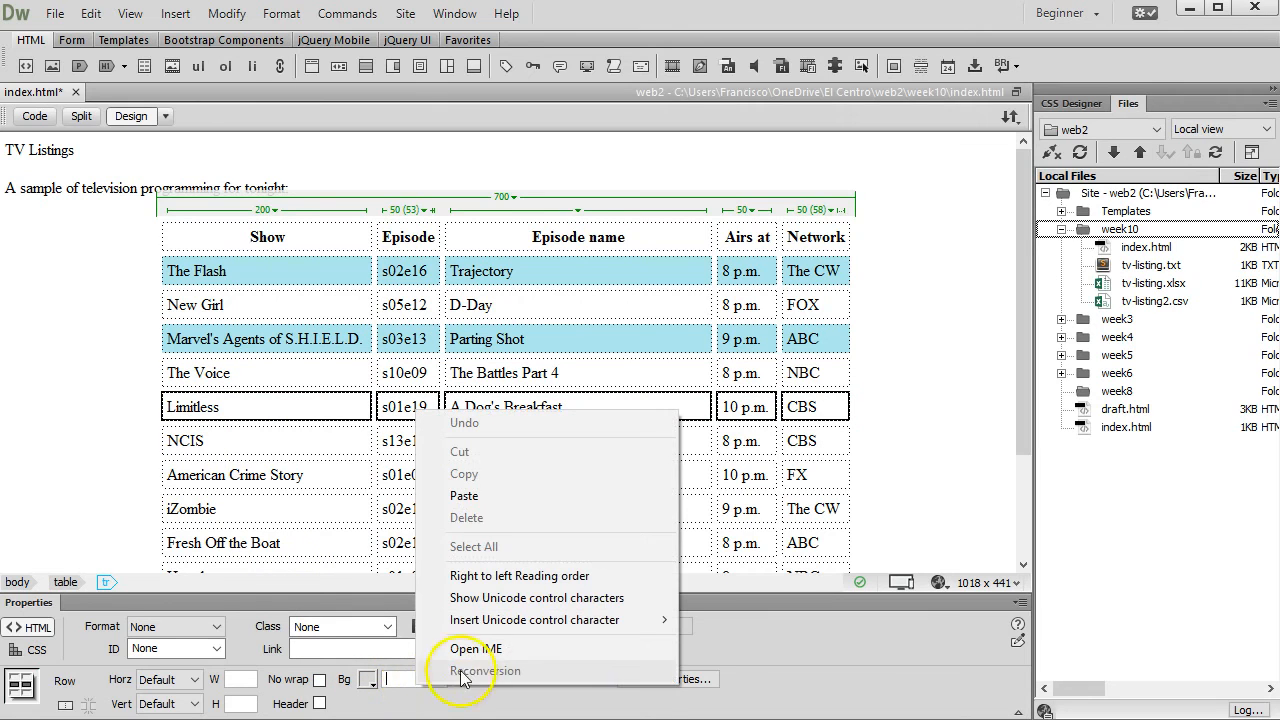
left_click(478, 490)
key("Return")
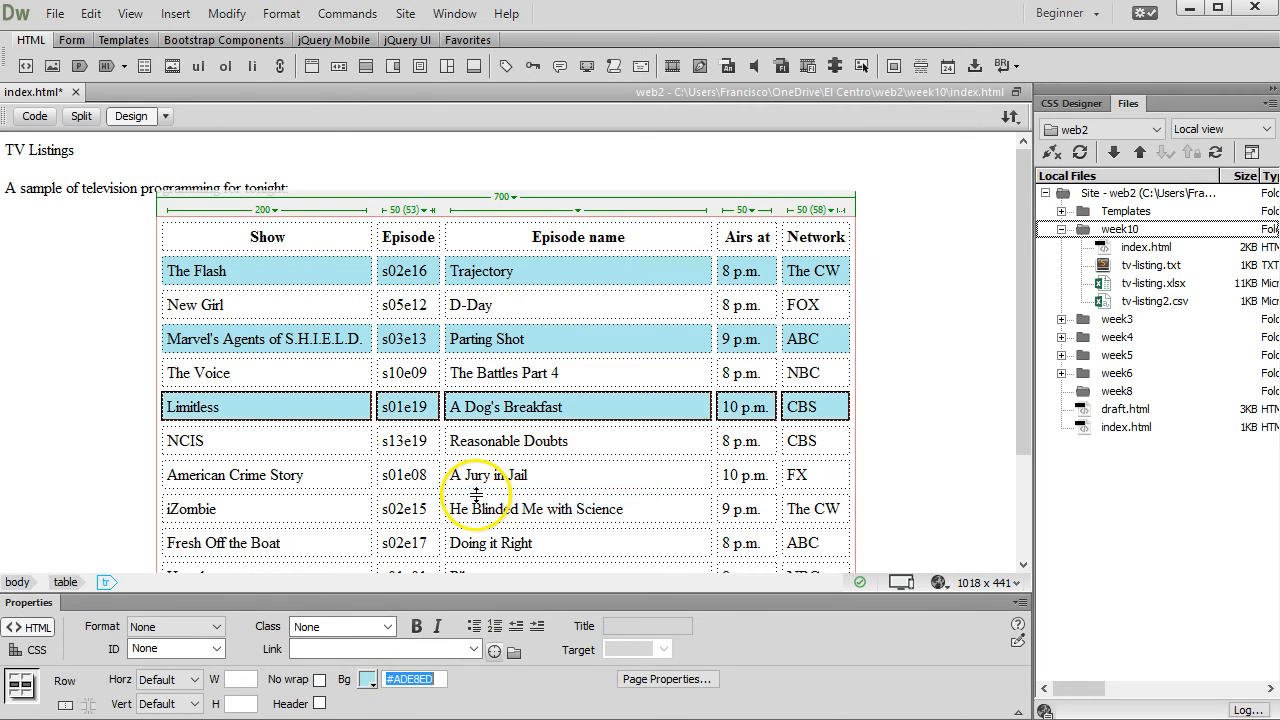
left_click(151, 485)
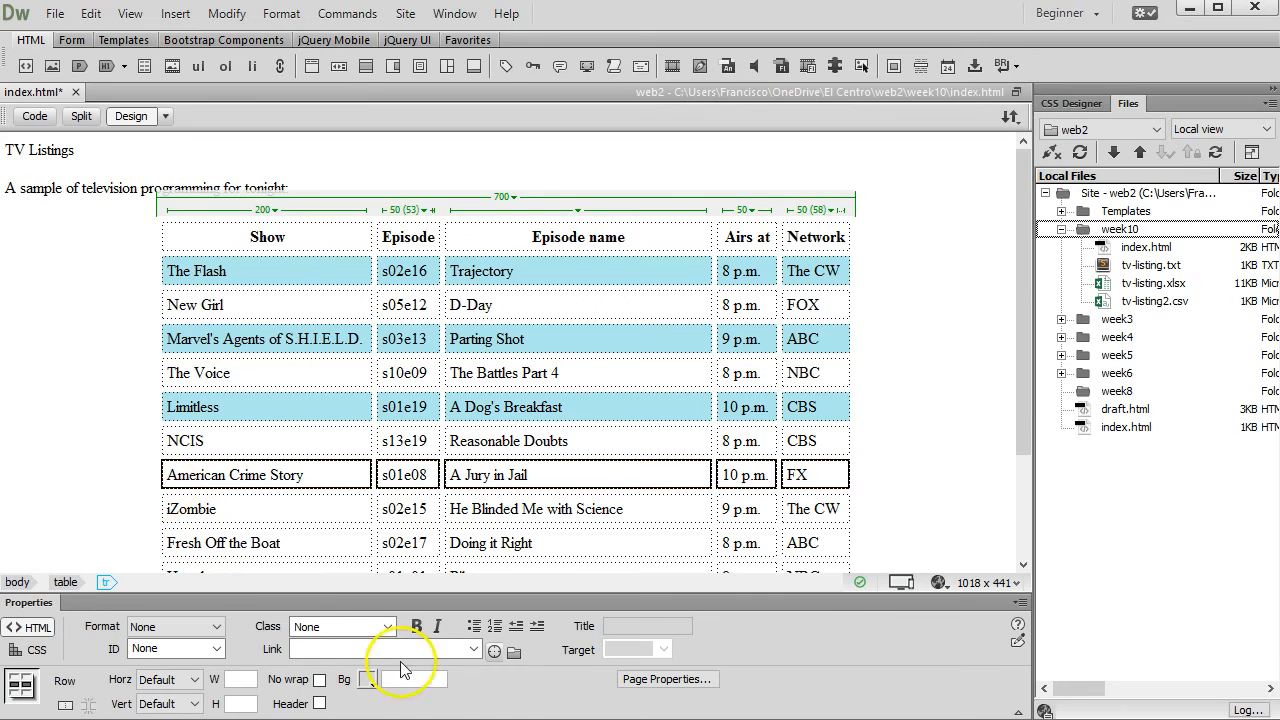
right_click(422, 685)
left_click(420, 493)
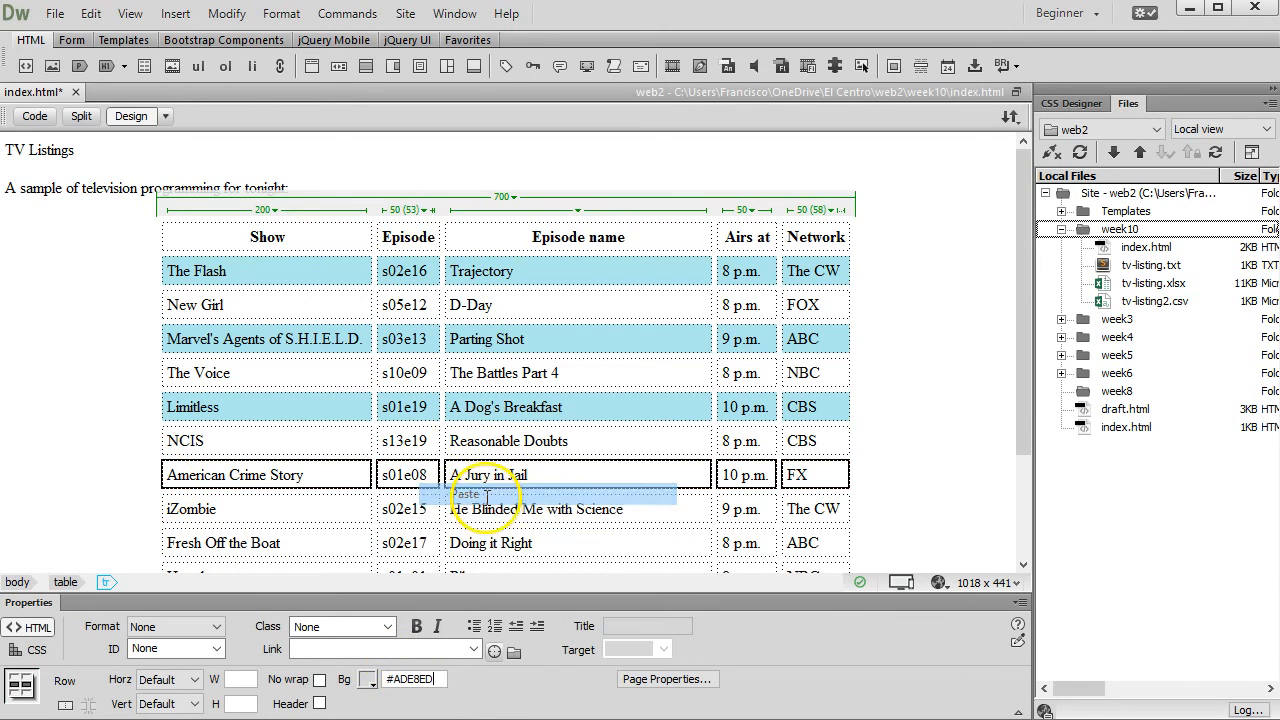
key("Return")
Apply the copied background colour #ADE8ED to the Fresh Off the Boat and NCIS: New Orleans rows
scroll(200, 500, "down", 3)
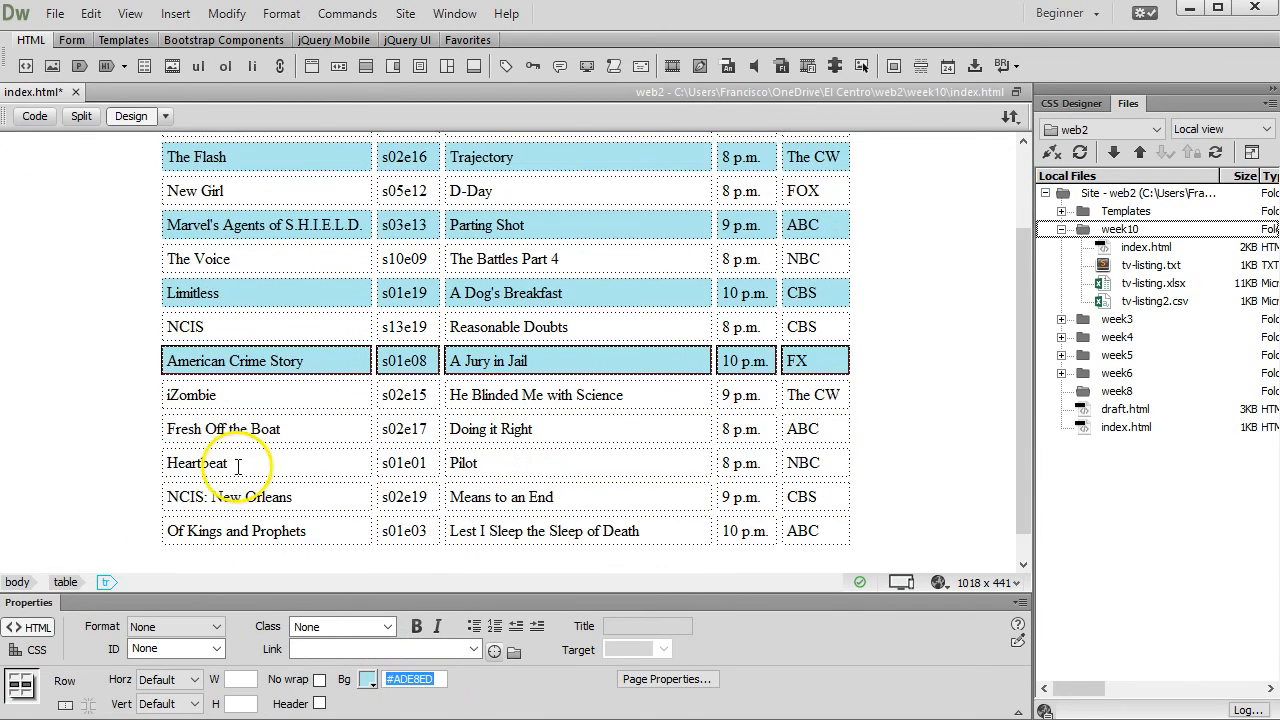
left_click(145, 428)
right_click(415, 681)
left_click(455, 483)
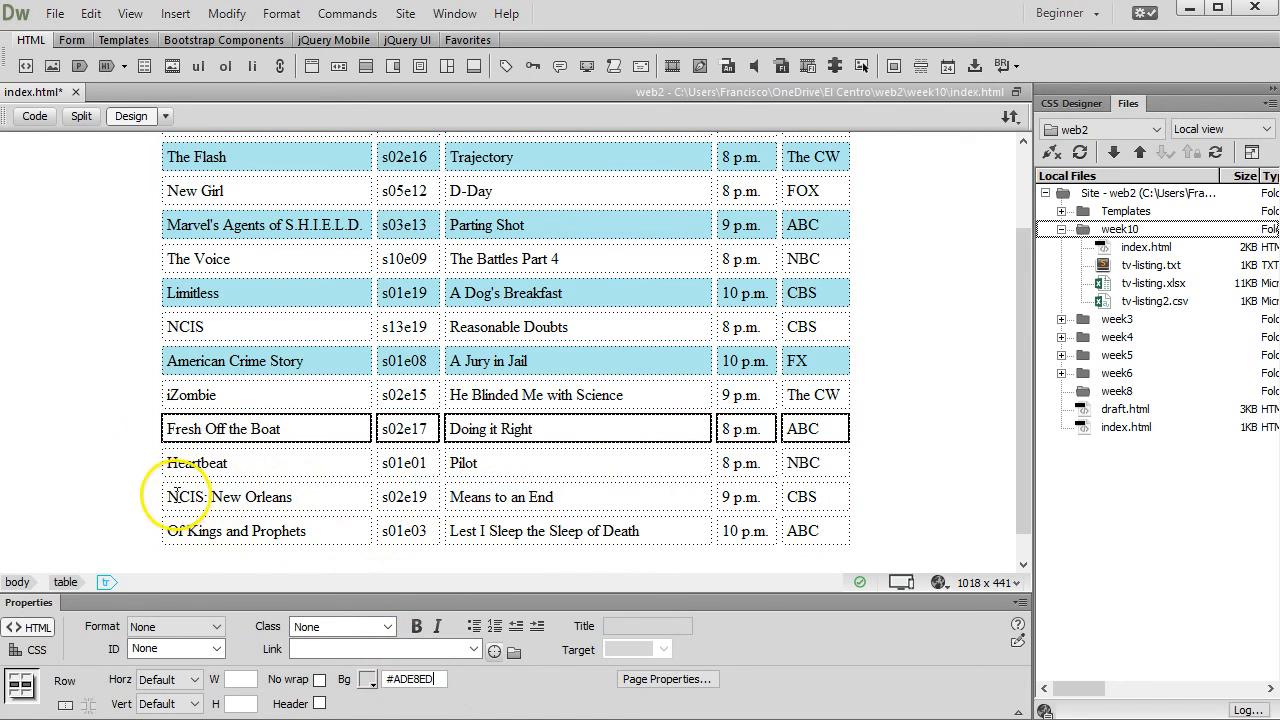
left_click(150, 494)
right_click(438, 680)
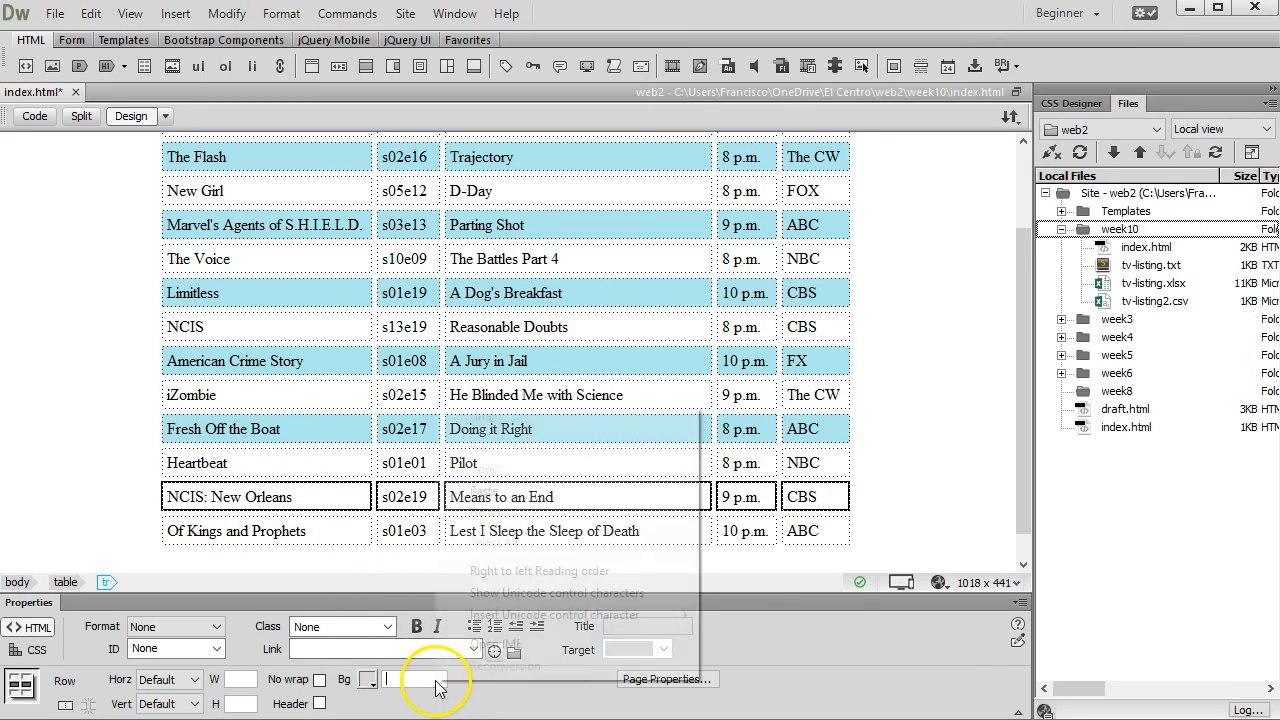
left_click(484, 490)
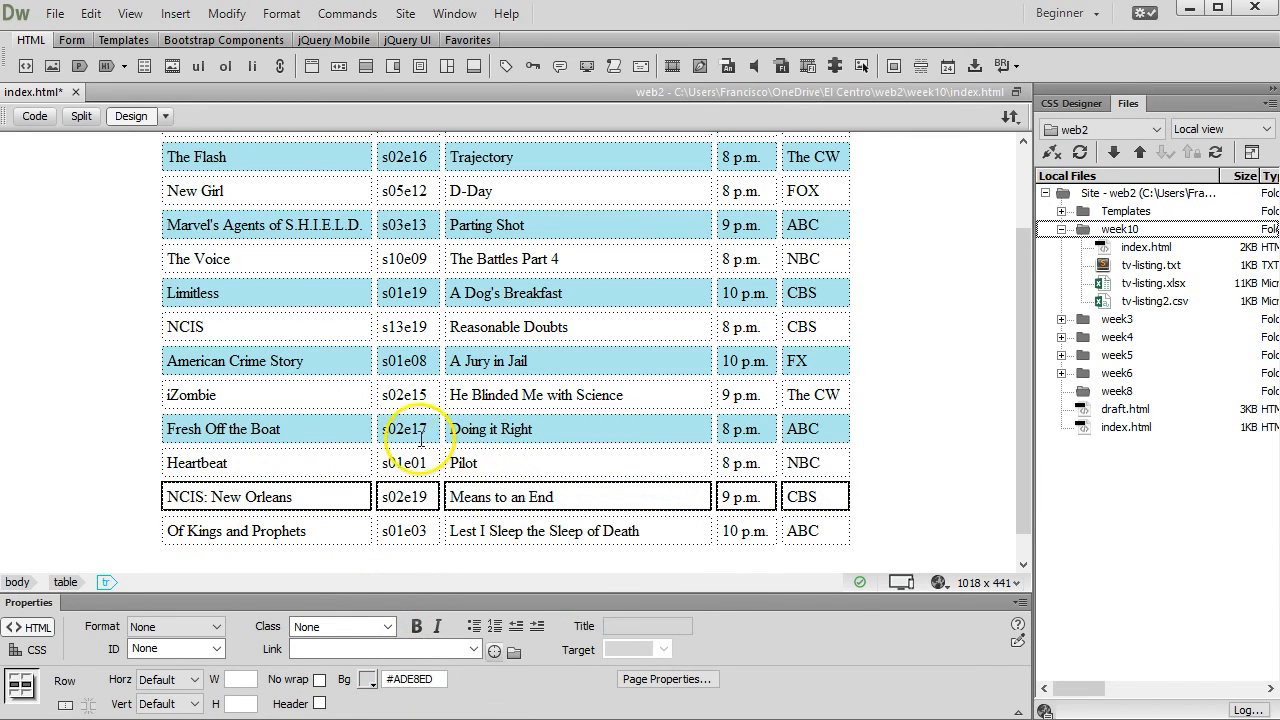
key("Return")
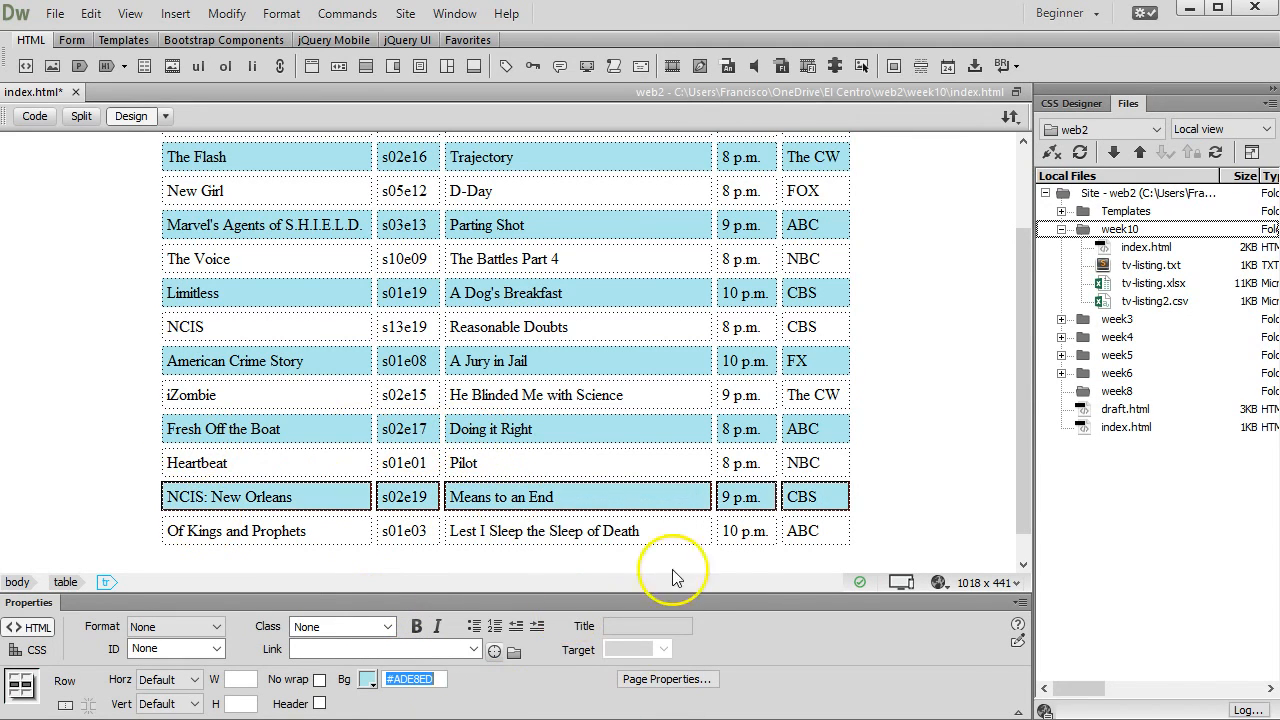
Format the "TV Listings" title above the table as Heading 1
scroll(579, 442, "up", 3)
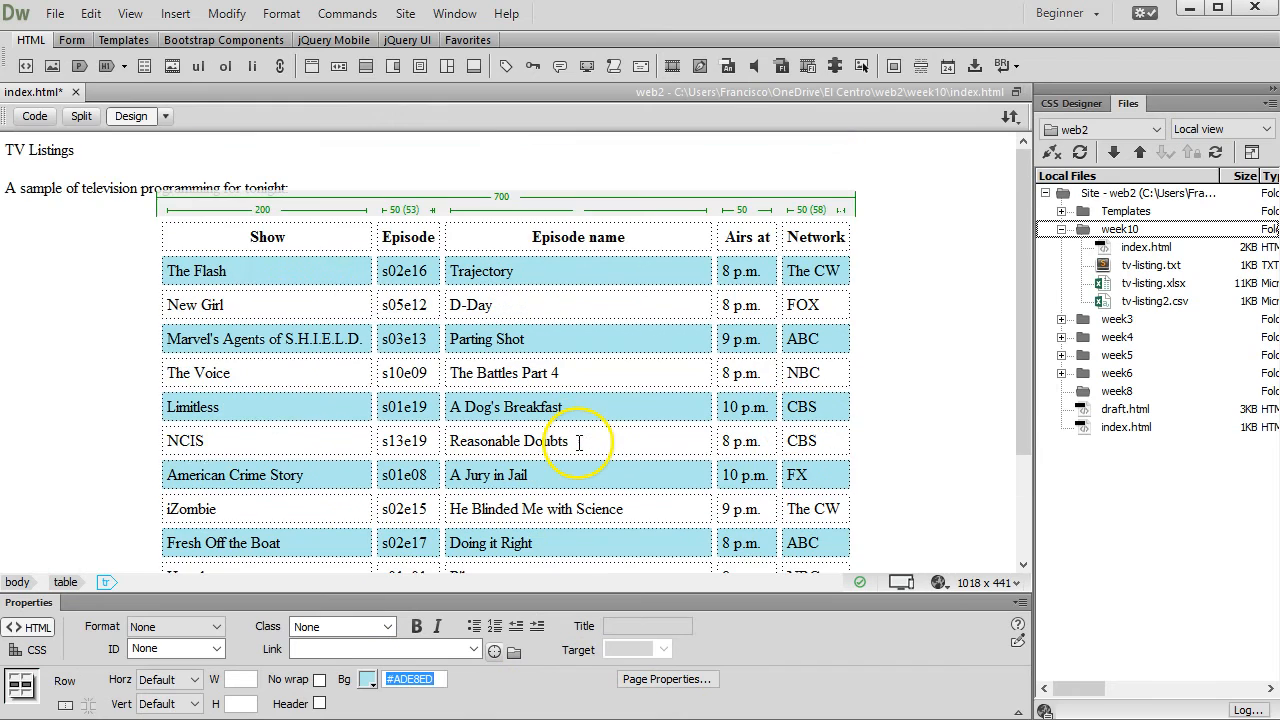
triple_click(94, 150)
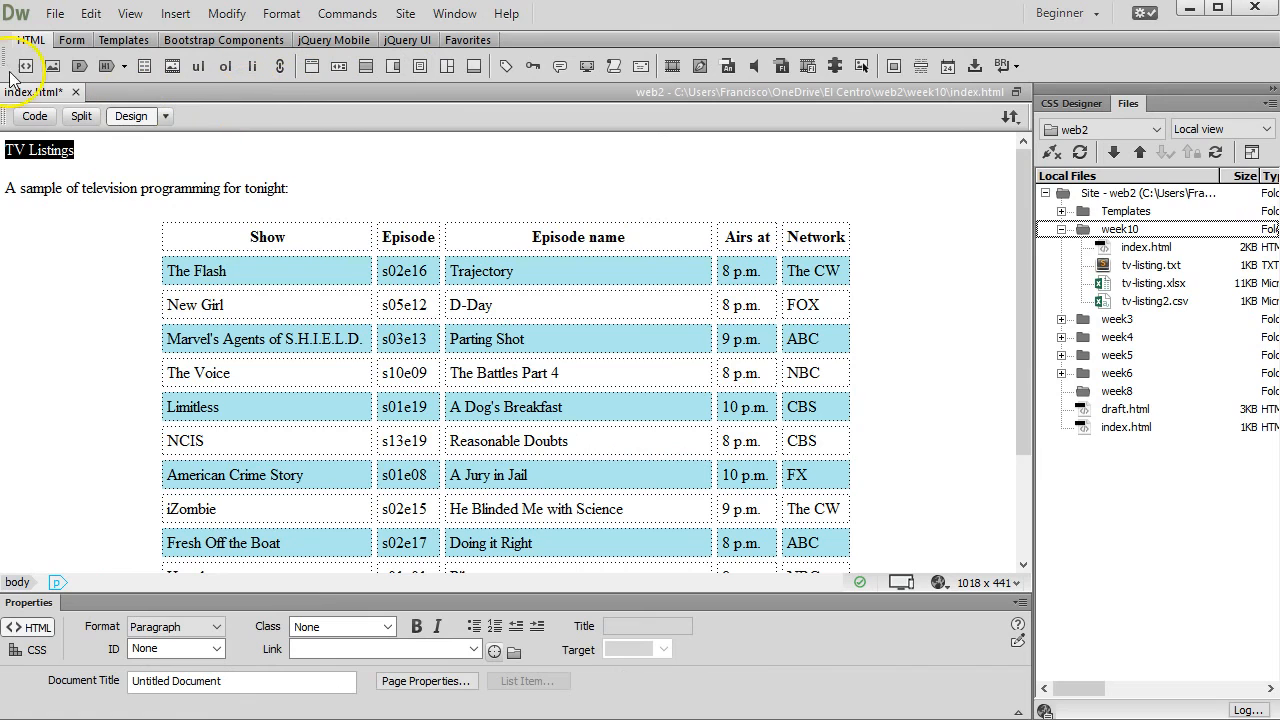
left_click(109, 67)
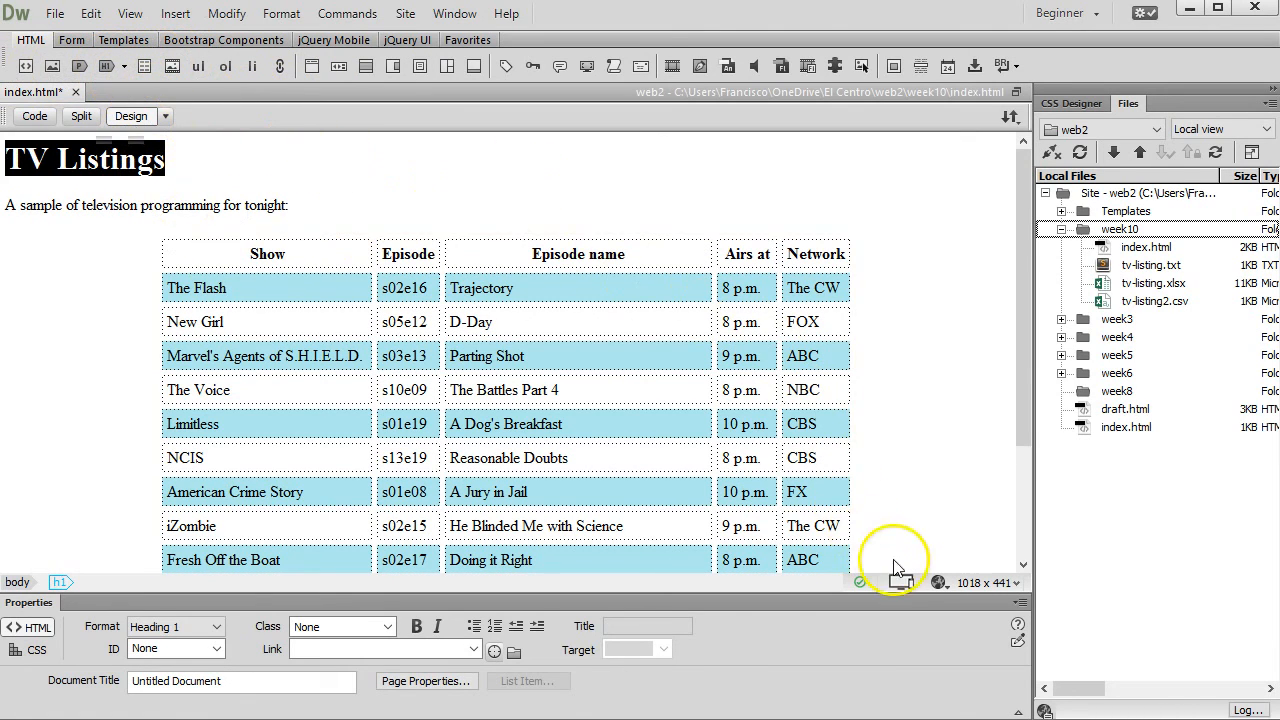
Save the changes to the index page and preview it in Google Chrome, looking over the whole table
left_click(963, 588)
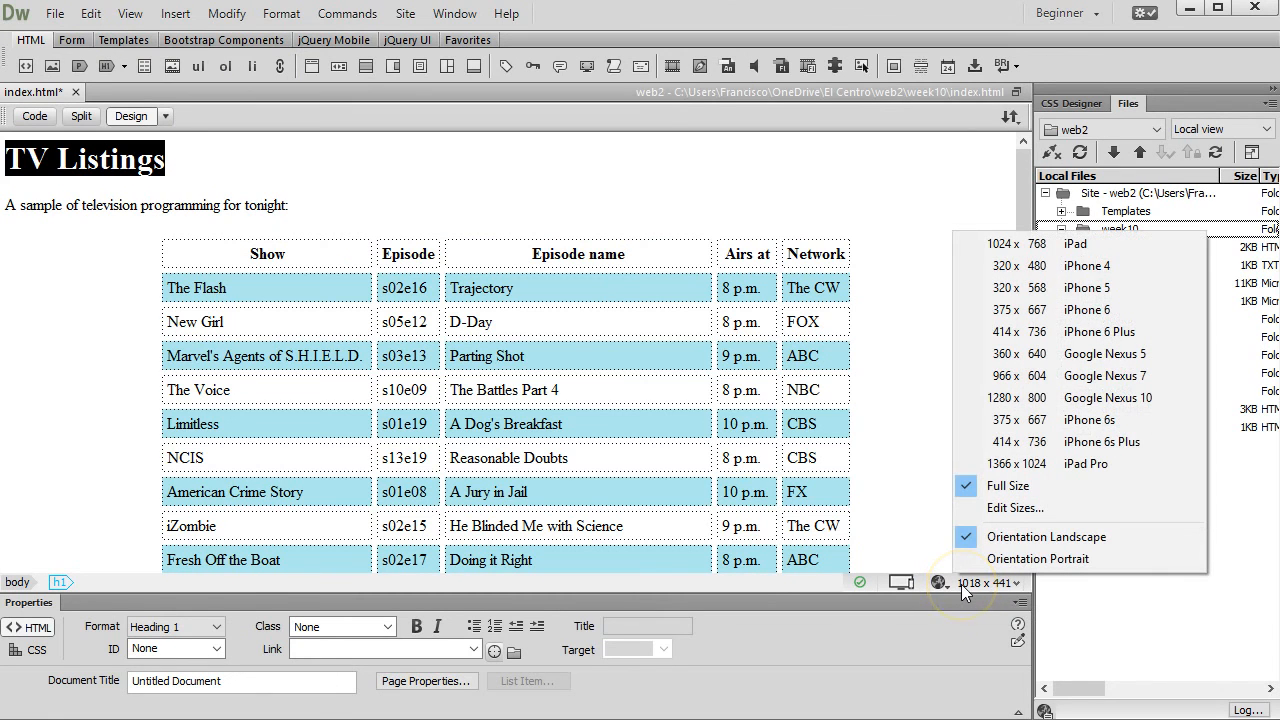
left_click(938, 582)
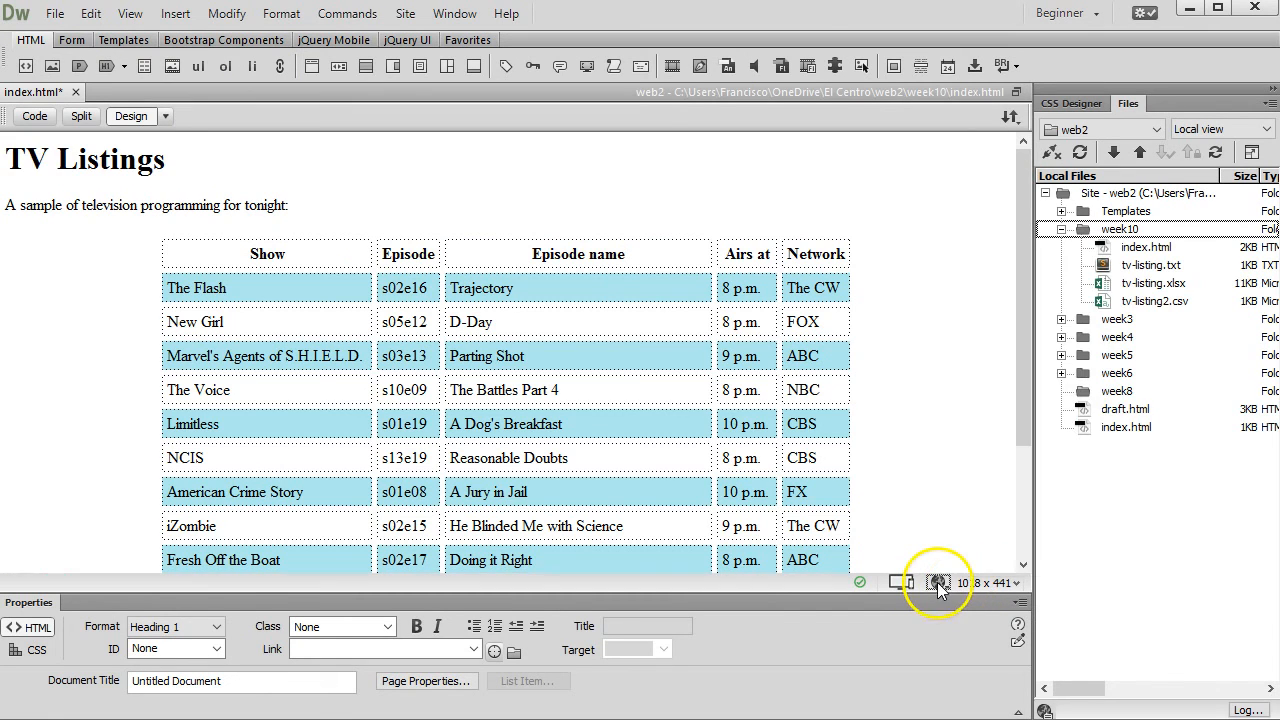
left_click(938, 582)
left_click(982, 609)
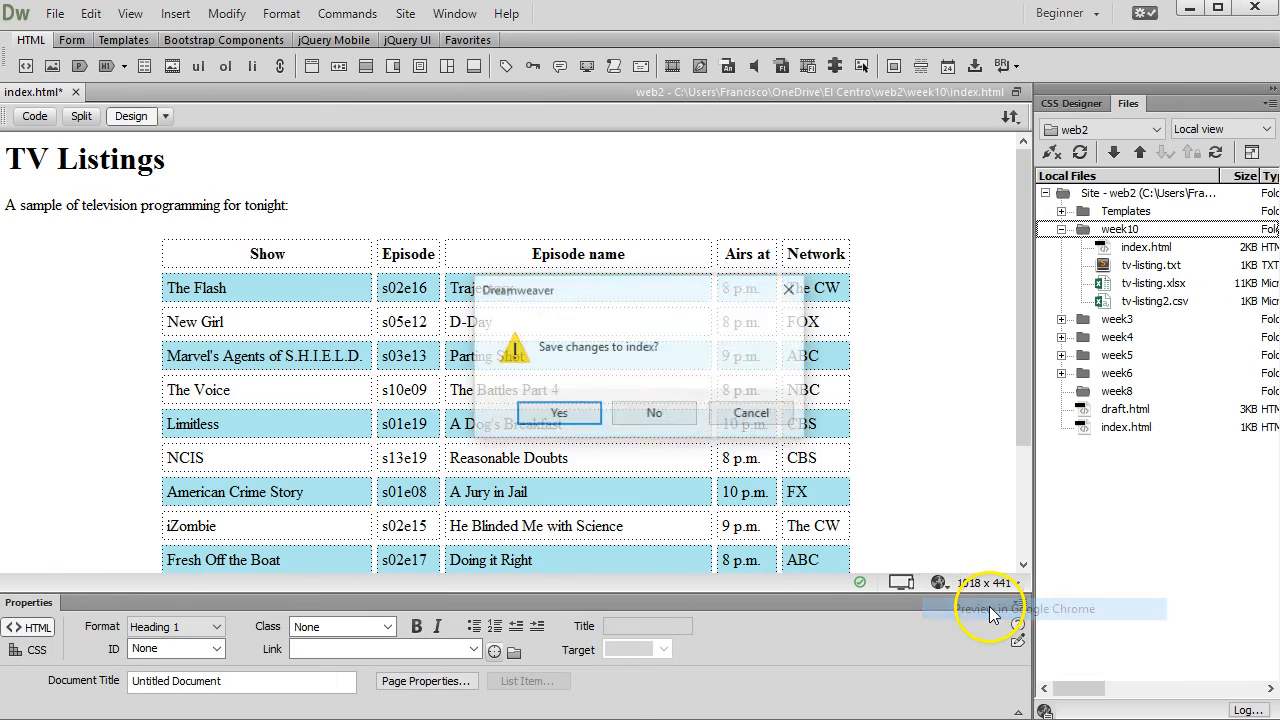
left_click(548, 415)
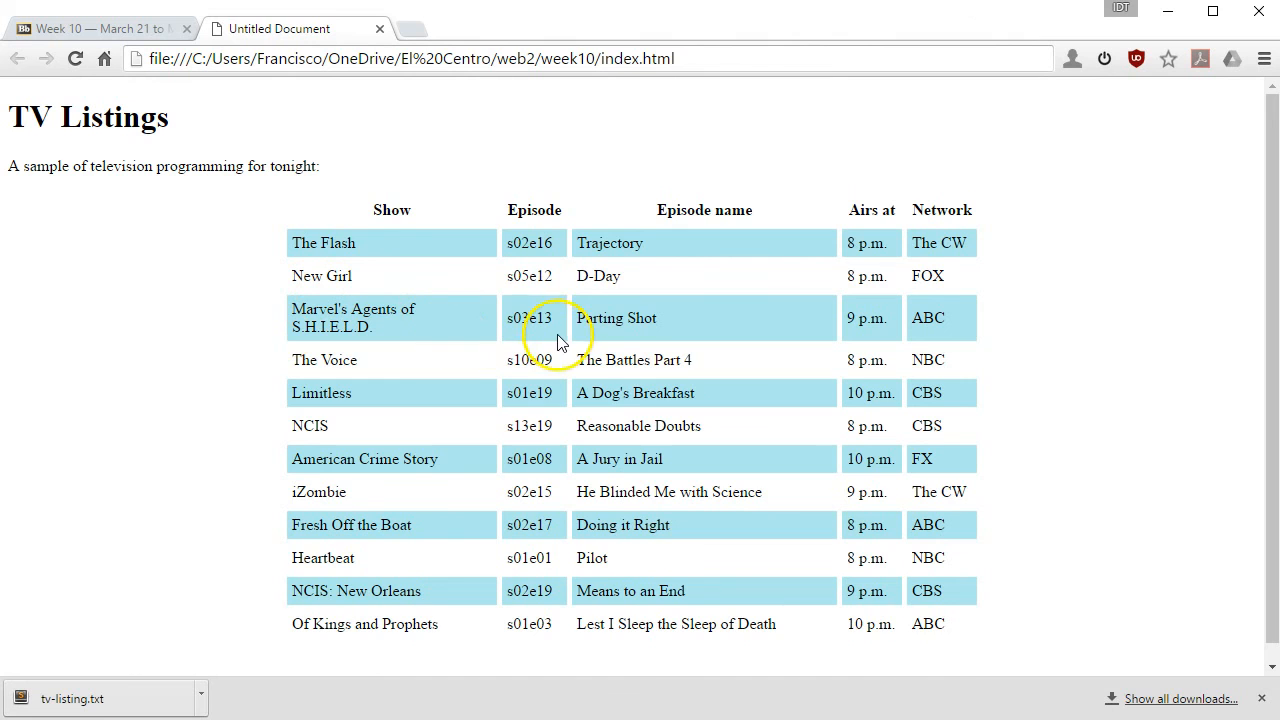
scroll(739, 486, "down", 1)
scroll(739, 483, "up", 1)
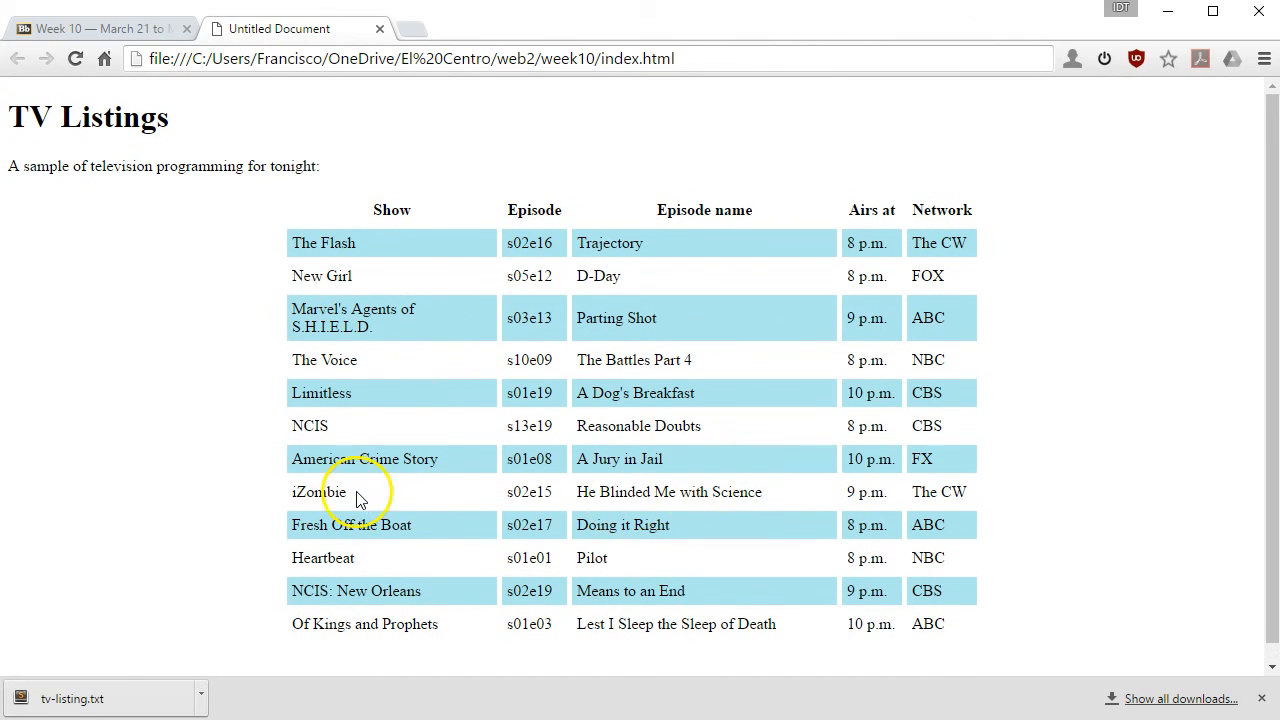